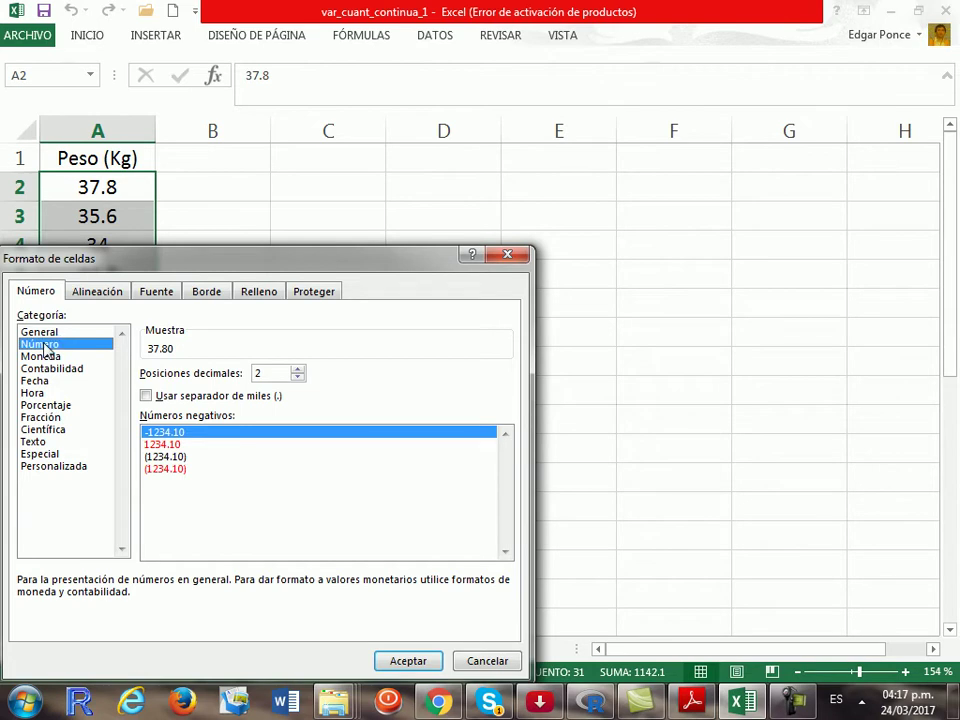
Step: Format the Peso (Kg) values as numbers with one decimal place
{"action": "left_click", "coordinate": [299, 376]}
{"action": "left_click", "coordinate": [409, 662]}
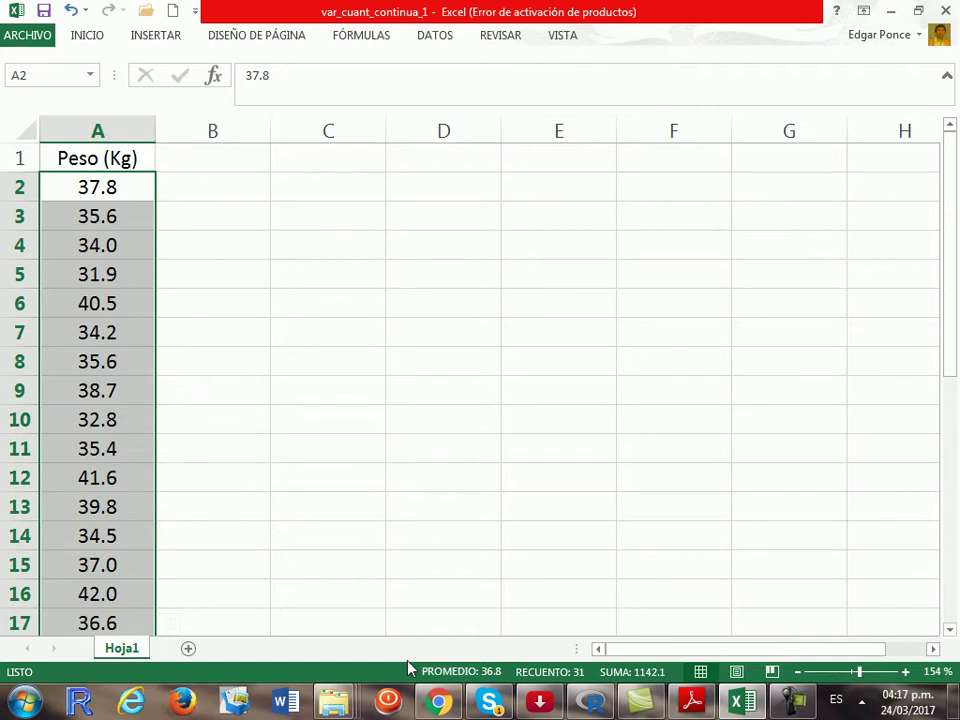
Step: Enter the heading Calculos in B1 and the labels maximo, minimo and rango in cells B2 to B4
{"action": "left_click", "coordinate": [233, 148]}
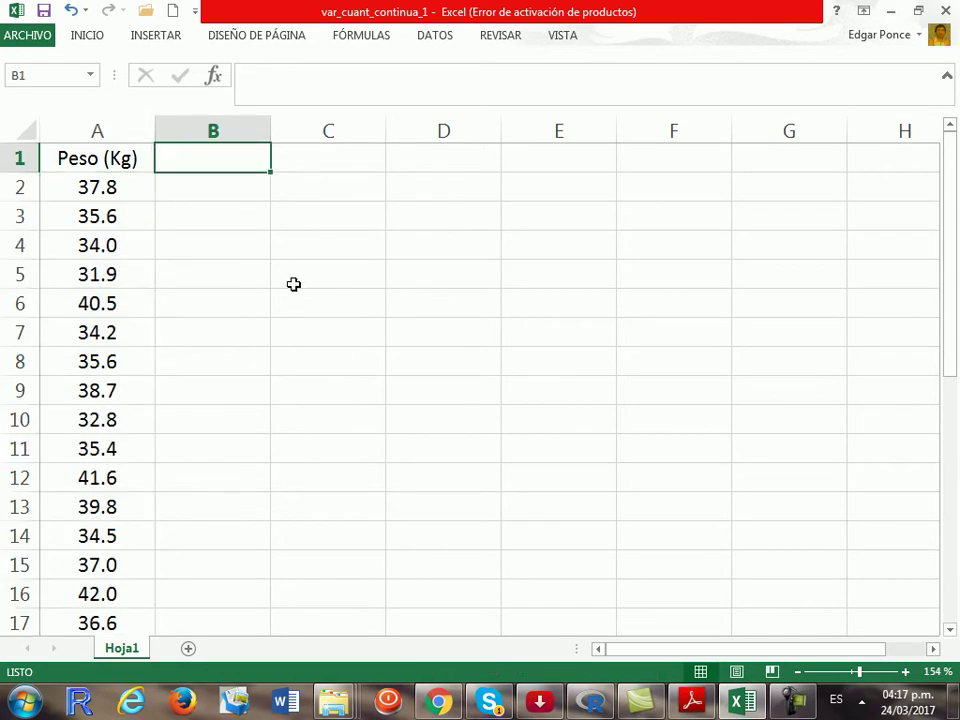
{"action": "type", "text": "Calculos"}
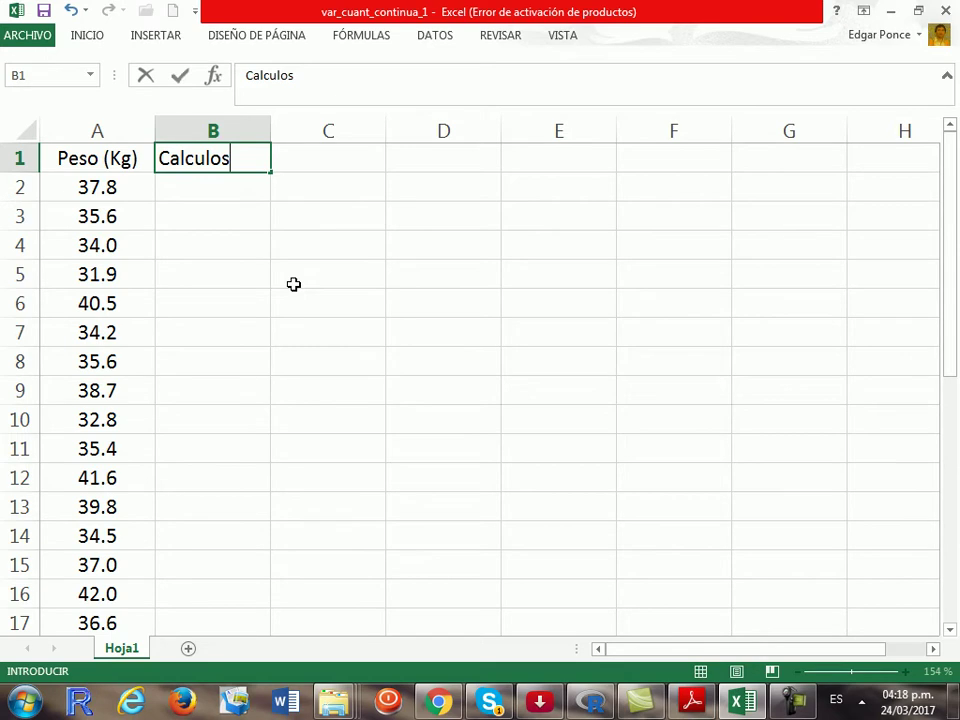
{"action": "key", "text": "Return"}
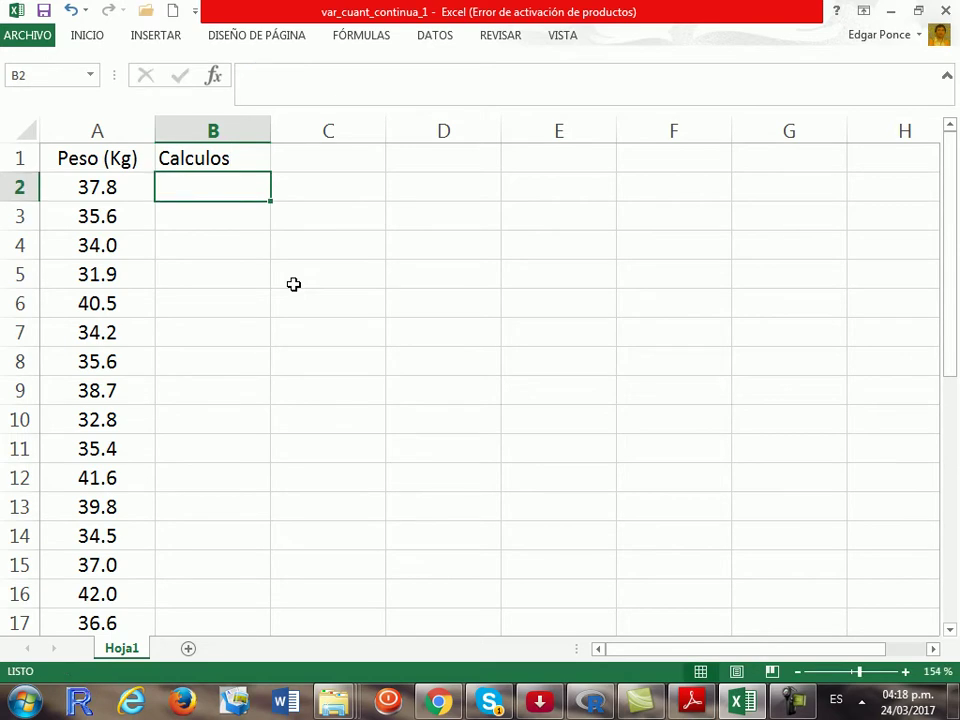
{"action": "type", "text": "maximo"}
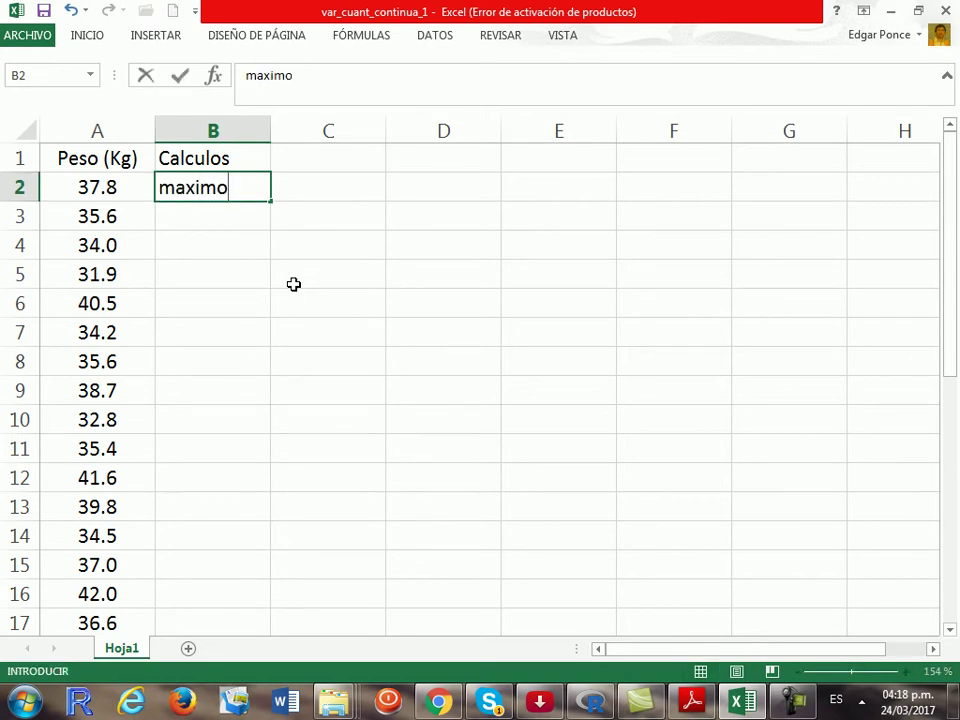
{"action": "key", "text": "Return"}
{"action": "type", "text": "minimo"}
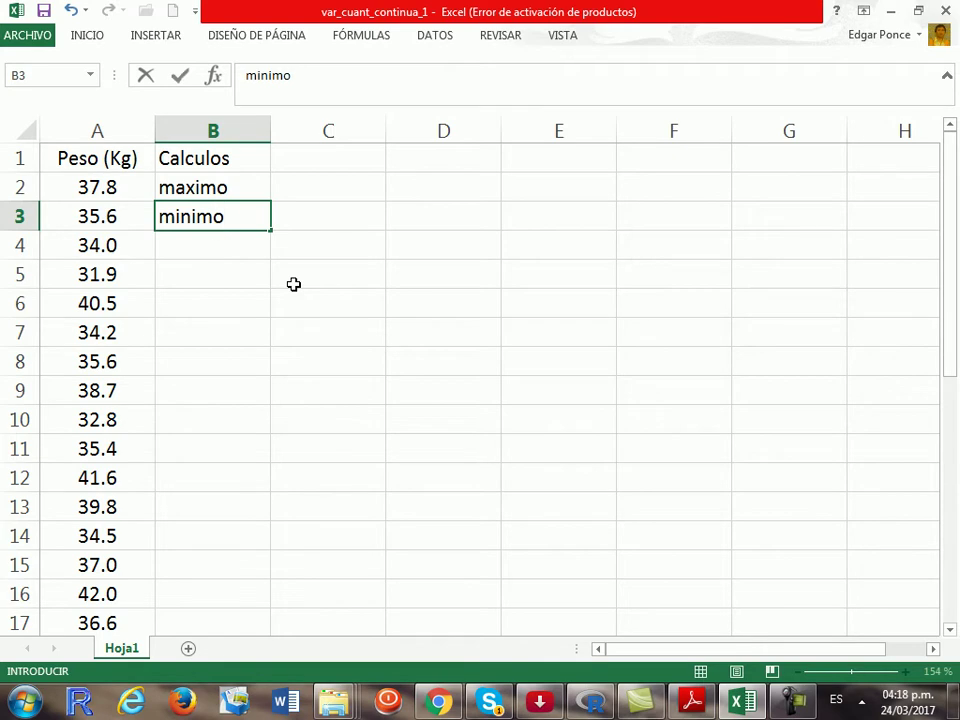
{"action": "key", "text": "Return"}
{"action": "type", "text": "ra"}
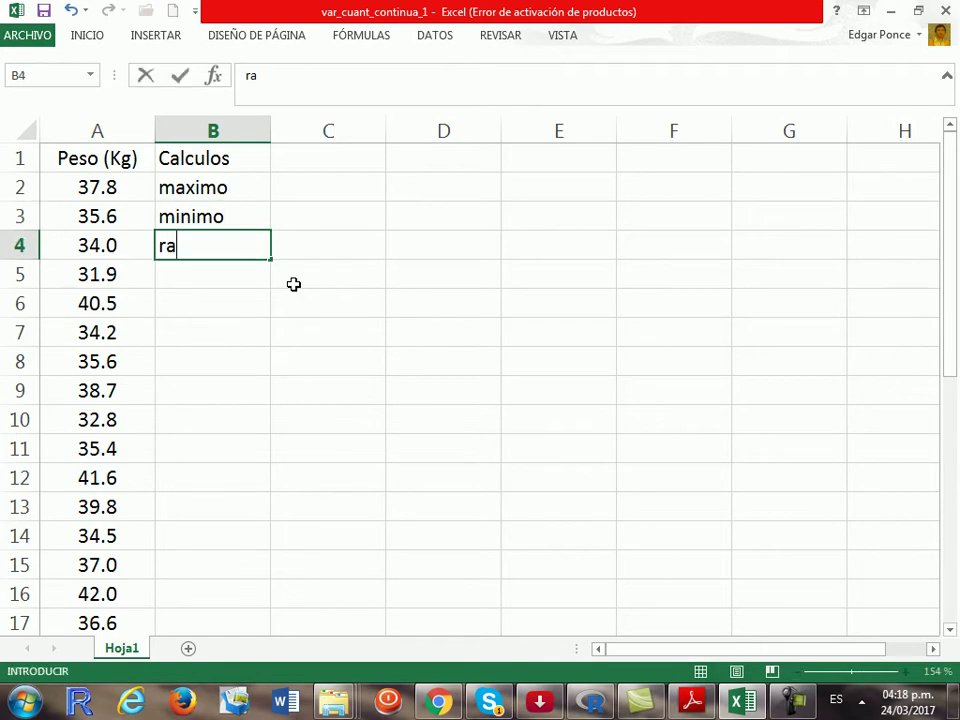
{"action": "type", "text": "ngo"}
{"action": "key", "text": "Up"}
Step: Calculate the maximum weight in C2 with the formula =MAX(A2:A32)
{"action": "key", "text": "Up"}
{"action": "key", "text": "Right"}
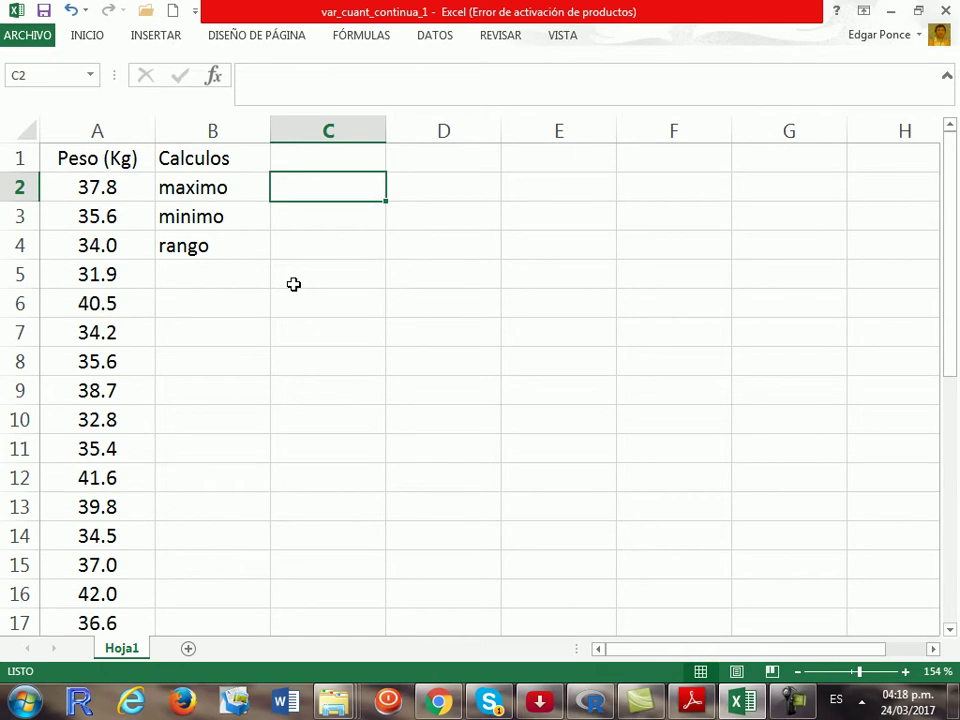
{"action": "type", "text": "=max"}
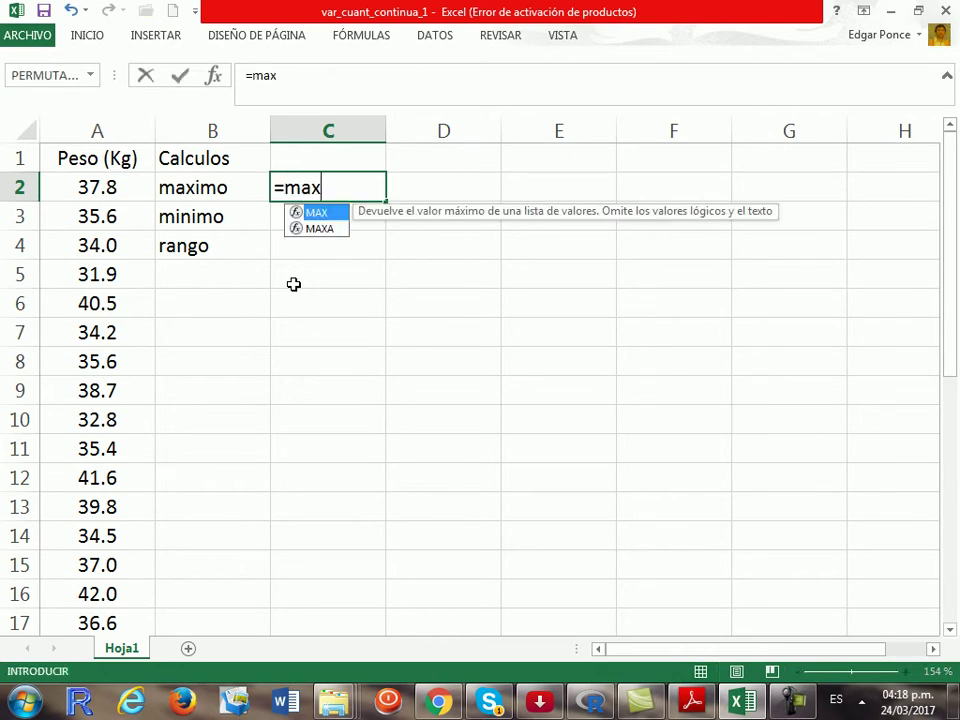
{"action": "type", "text": "("}
{"action": "key", "text": "Left"}
{"action": "key", "text": "Left"}
{"action": "key", "text": "ctrl+shift+Down"}
{"action": "key", "text": "shift+Right"}
{"action": "key", "text": "shift+Left"}
{"action": "key", "text": "Return"}
{"action": "key", "text": "Up"}
{"action": "key", "text": "Up"}
{"action": "key", "text": "Down"}
{"action": "key", "text": "Down"}
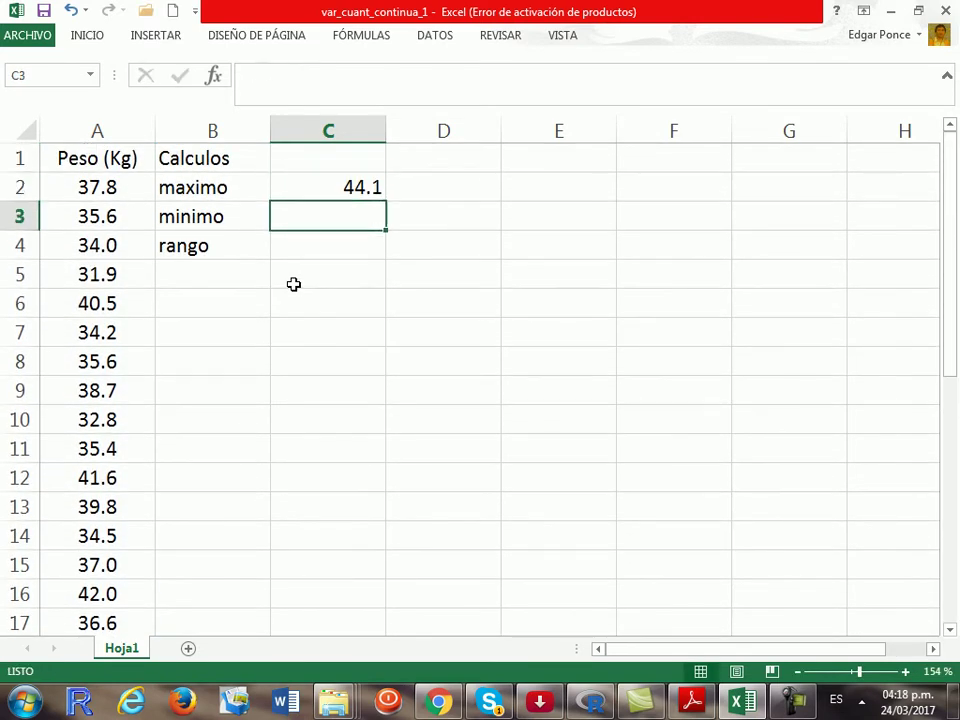
Step: Calculate the minimum weight in C3 with the formula =MIN(A2:A32)
{"action": "type", "text": "="}
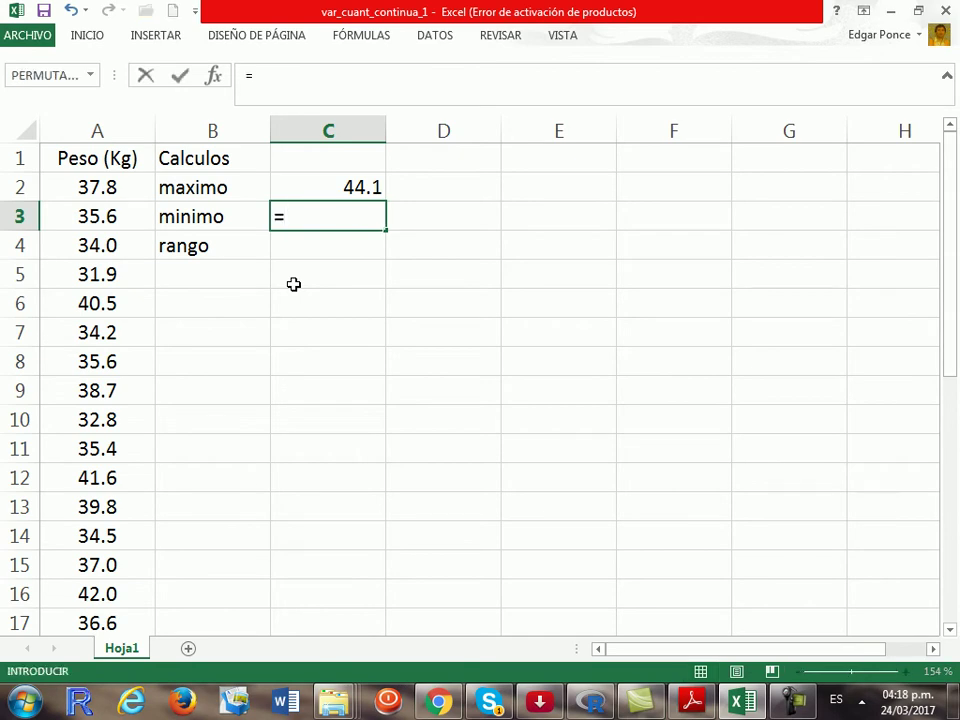
{"action": "type", "text": "min("}
{"action": "key", "text": "Left"}
{"action": "key", "text": "Left"}
{"action": "key", "text": "Up"}
{"action": "key", "text": "ctrl+shift+End"}
{"action": "key", "text": "shift+Left"}
{"action": "key", "text": "shift+Left"}
{"action": "key", "text": "Return"}
{"action": "key", "text": "Up"}
{"action": "key", "text": "Up"}
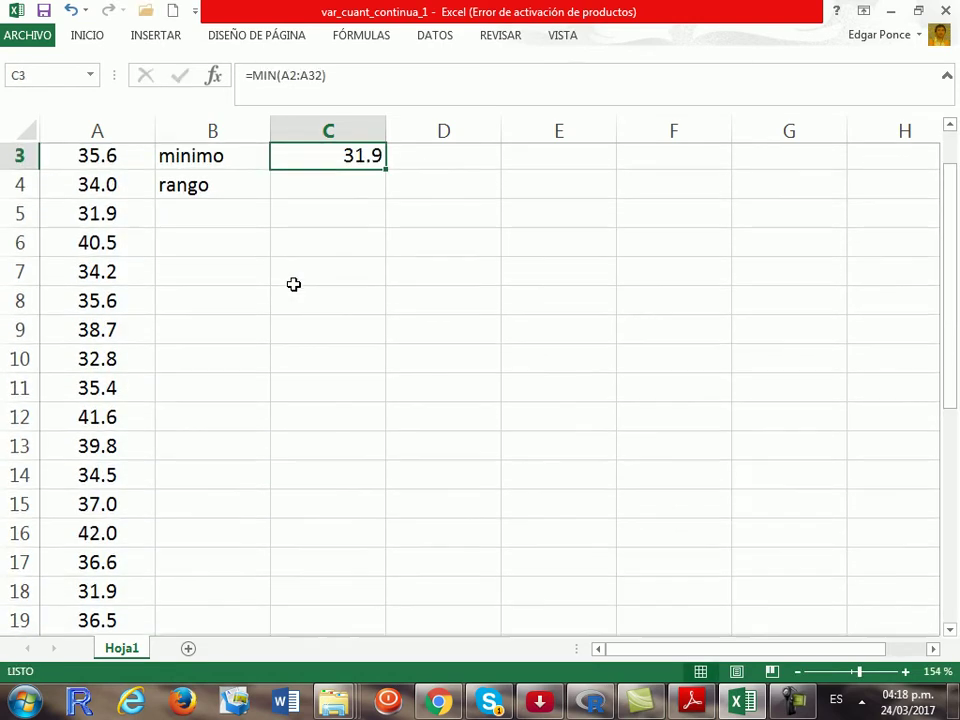
{"action": "scroll", "coordinate": [293, 284], "scroll_direction": "up", "scroll_amount": 1}
Step: Calculate the range in C4 by subtracting the minimum from the maximum with =C2-C3
{"action": "key", "text": "Down"}
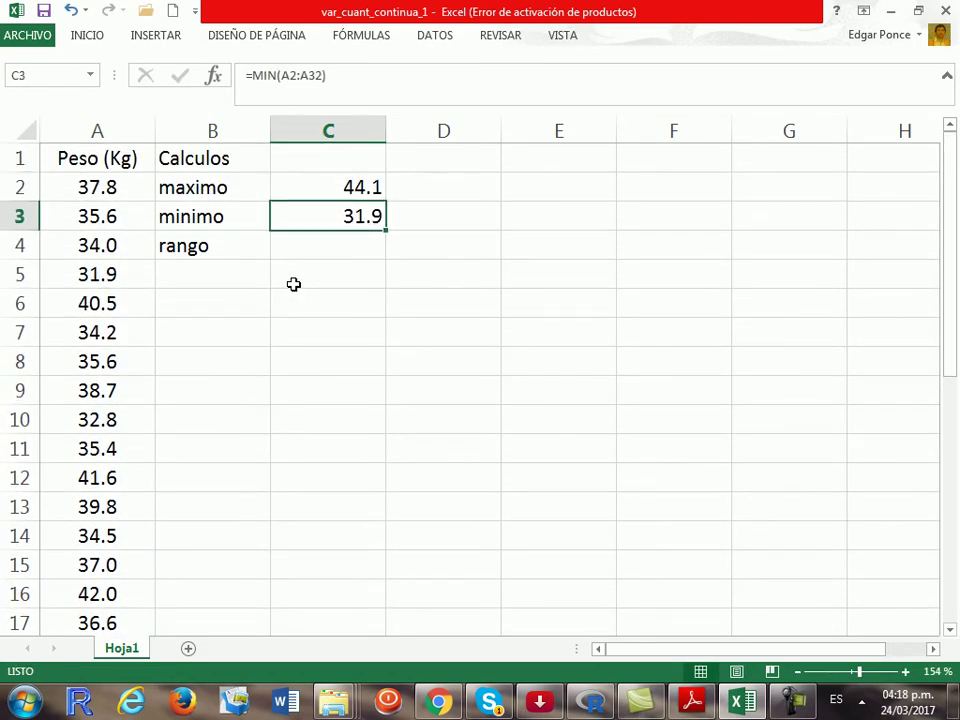
{"action": "key", "text": "Down"}
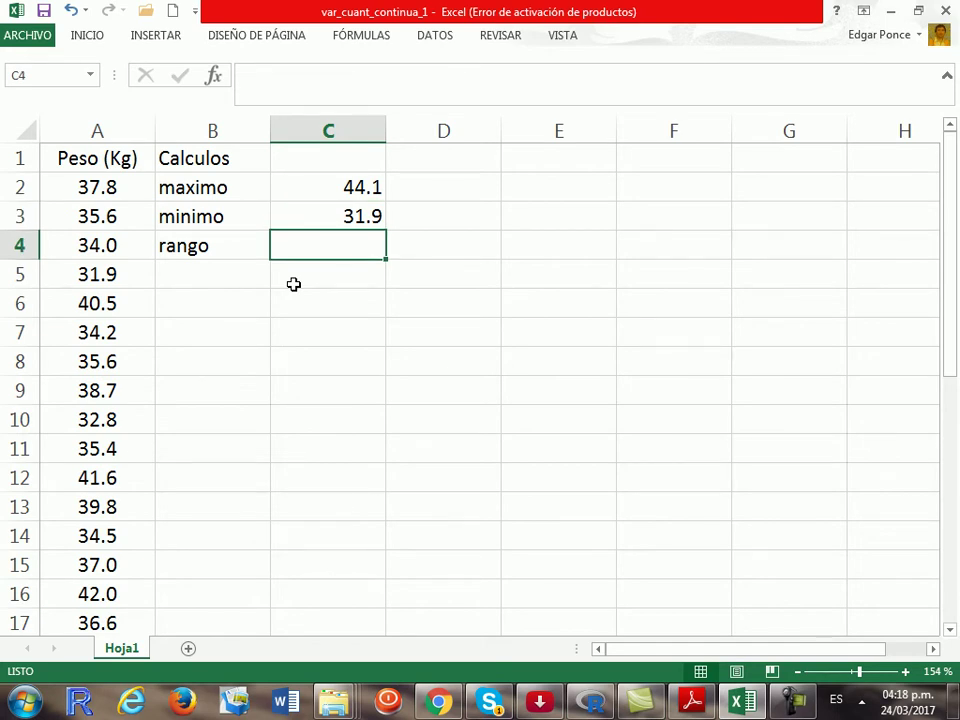
{"action": "type", "text": "="}
{"action": "key", "text": "Up"}
{"action": "key", "text": "Up"}
{"action": "type", "text": "-"}
{"action": "key", "text": "Up"}
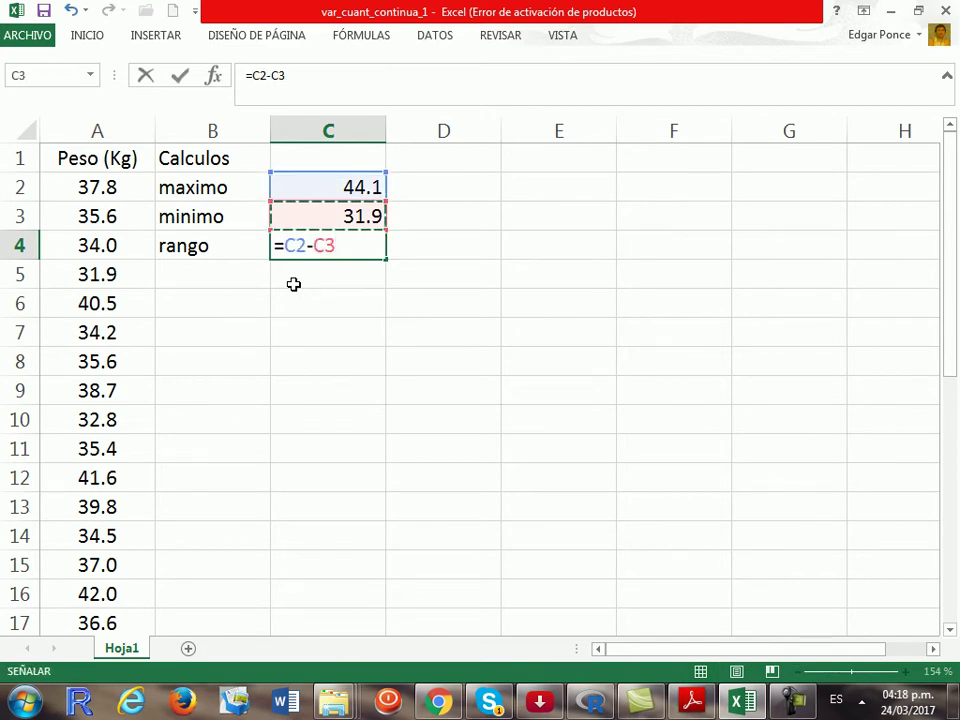
{"action": "key", "text": "Return"}
Step: Add the label NC in B5 and enter 4 as its value in C5
{"action": "key", "text": "Down"}
{"action": "key", "text": "Left"}
{"action": "key", "text": "Up"}
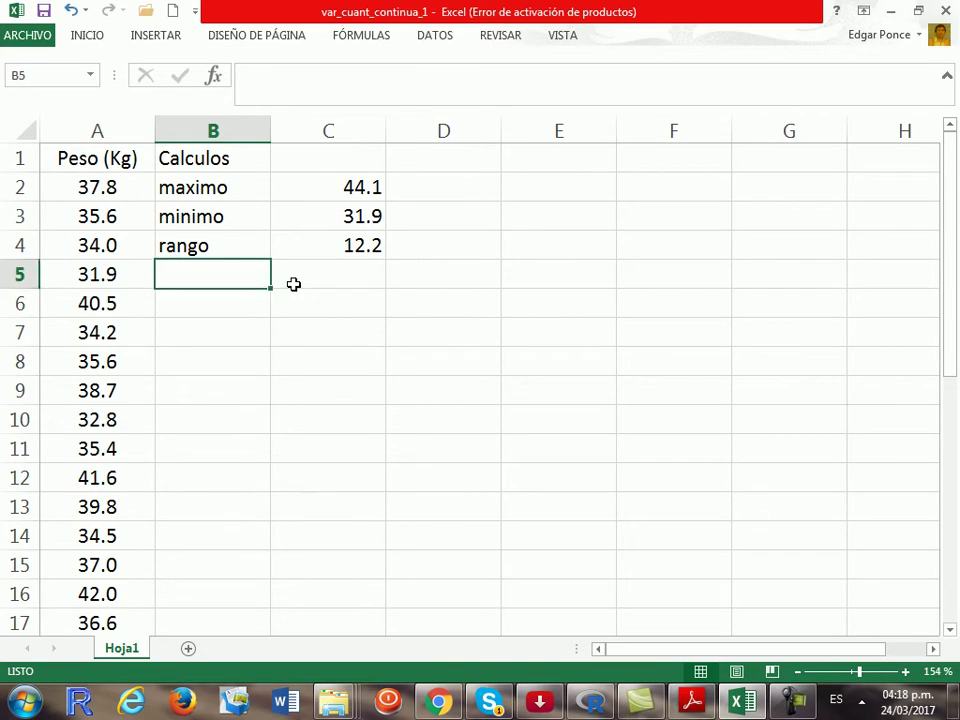
{"action": "type", "text": "NC"}
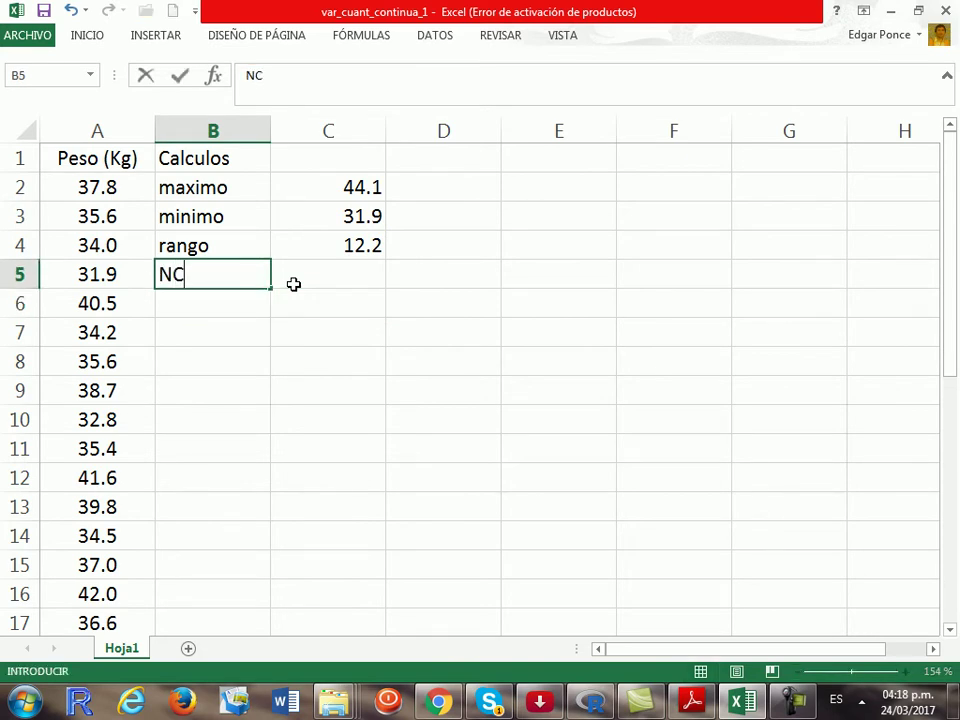
{"action": "key", "text": "Return"}
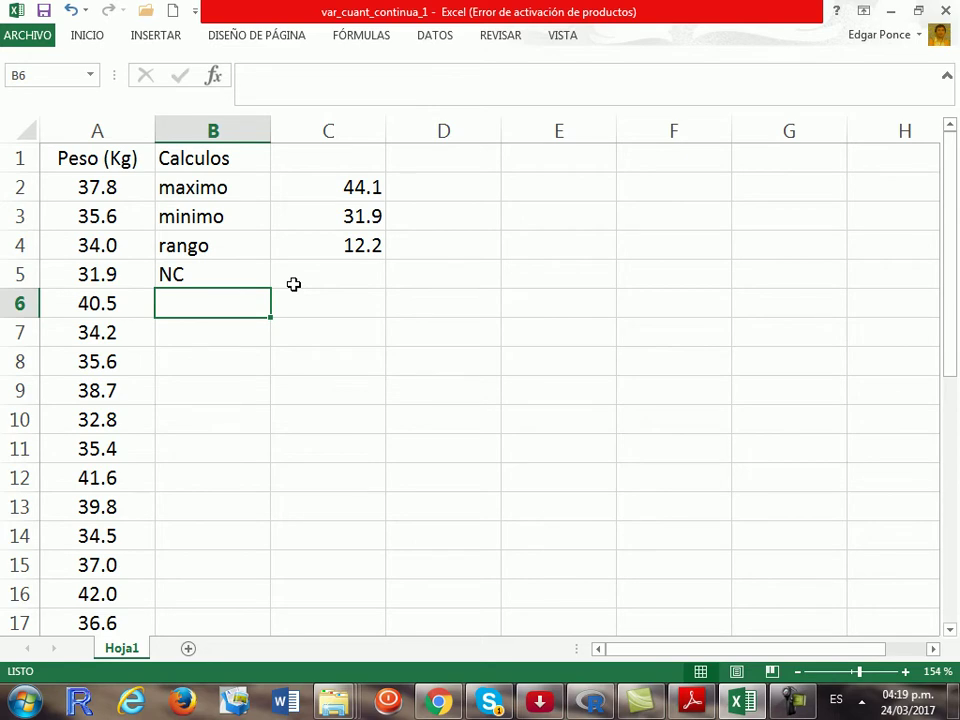
{"action": "left_click", "coordinate": [293, 284]}
{"action": "type", "text": "4"}
{"action": "key", "text": "Return"}
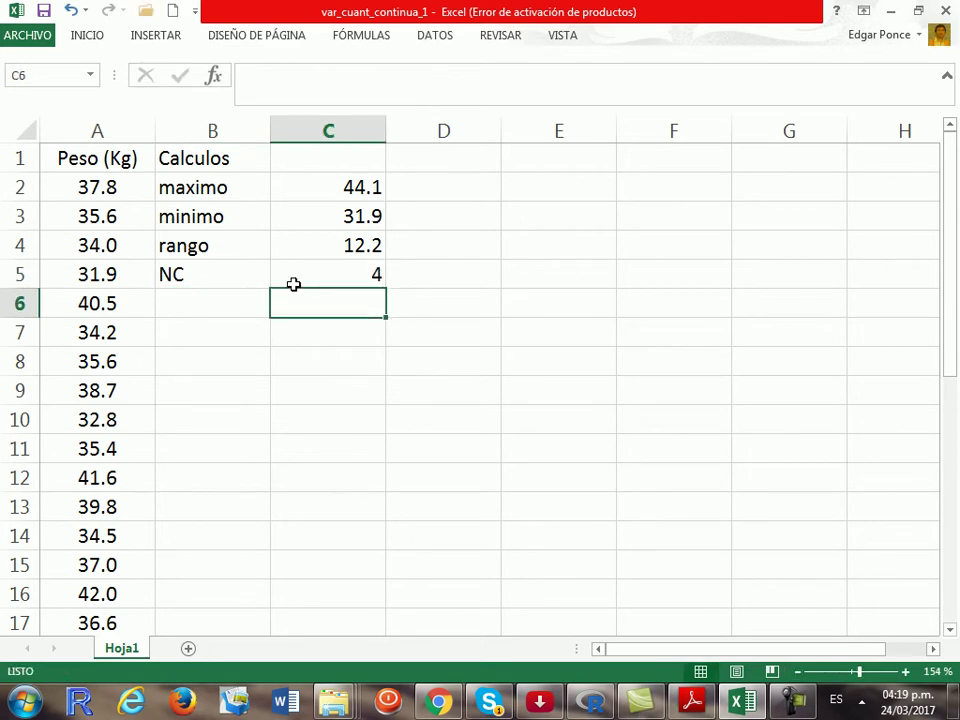
{"action": "left_click", "coordinate": [293, 284]}
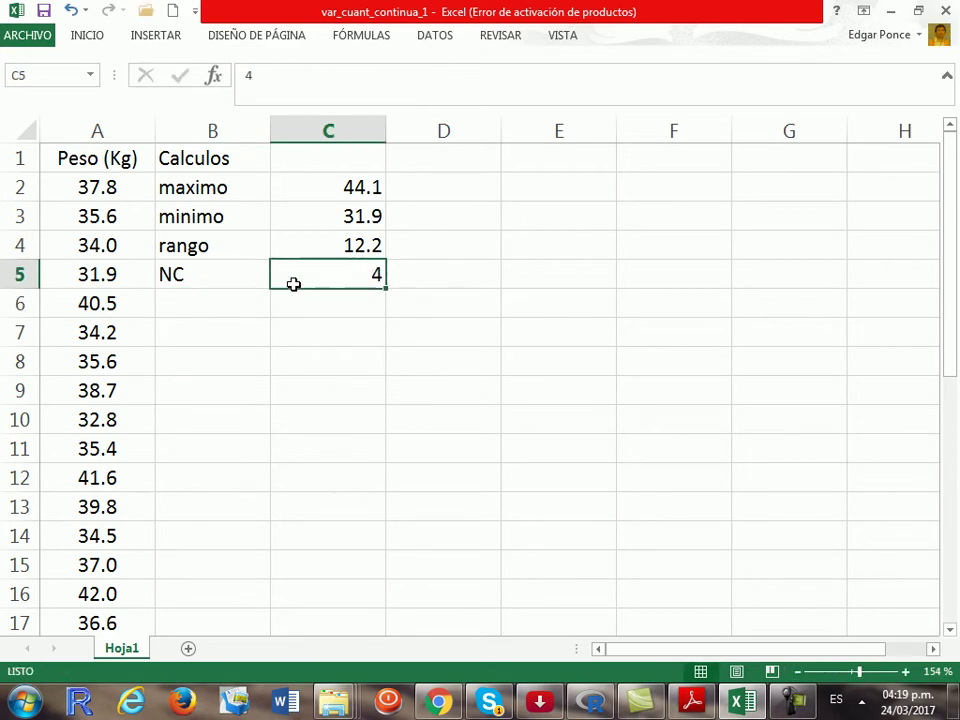
{"action": "key", "text": "Return"}
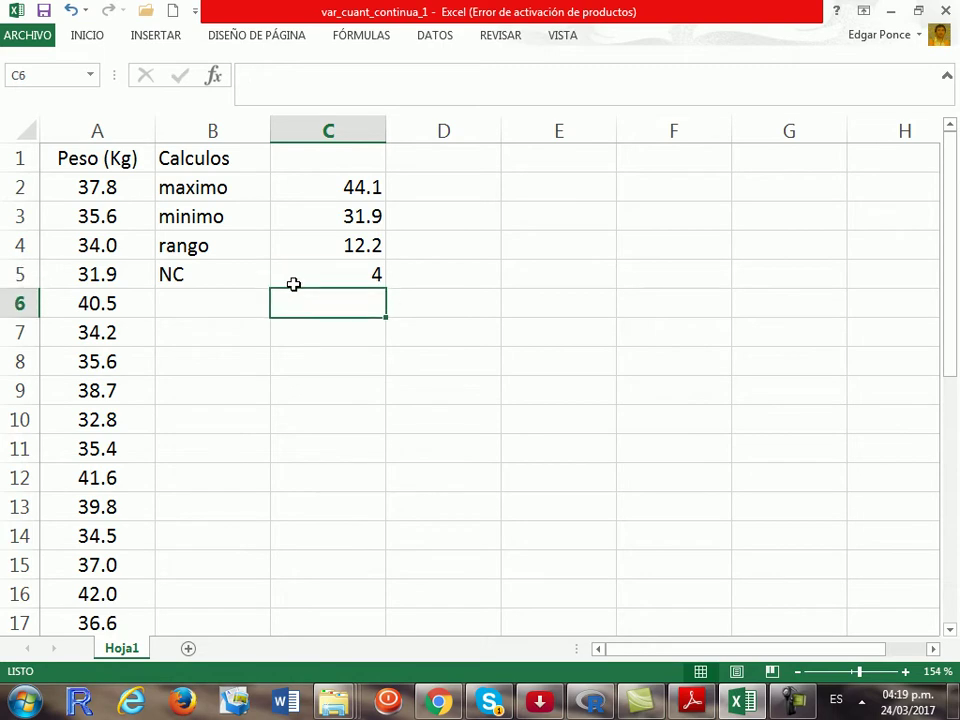
Step: Enter the label Intervalo de clase in cell B6
{"action": "key", "text": "Left"}
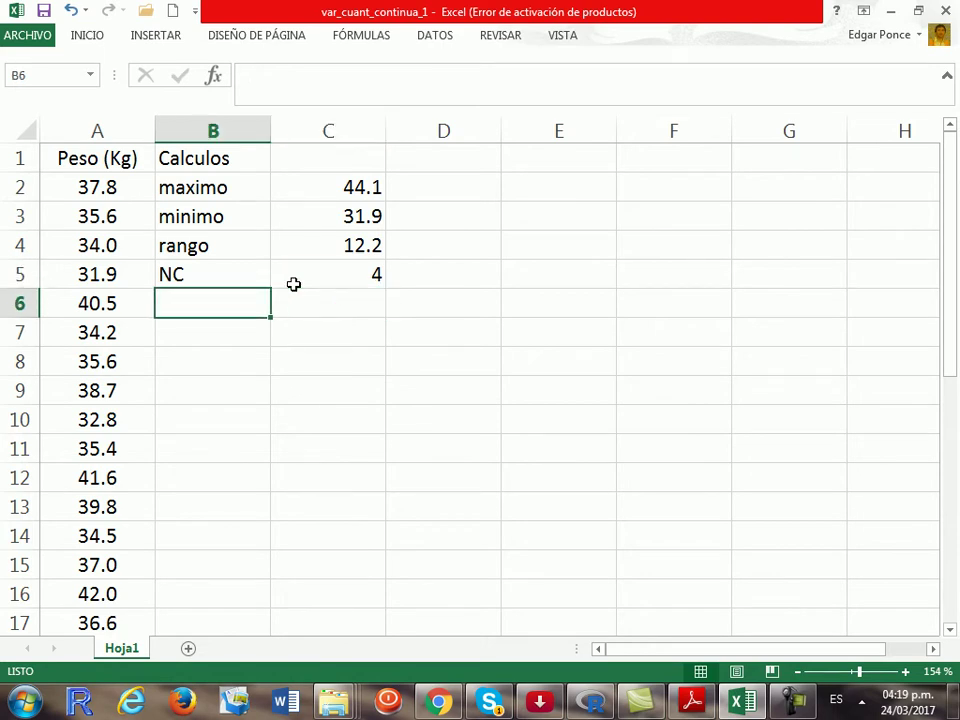
{"action": "type", "text": "Intervañ"}
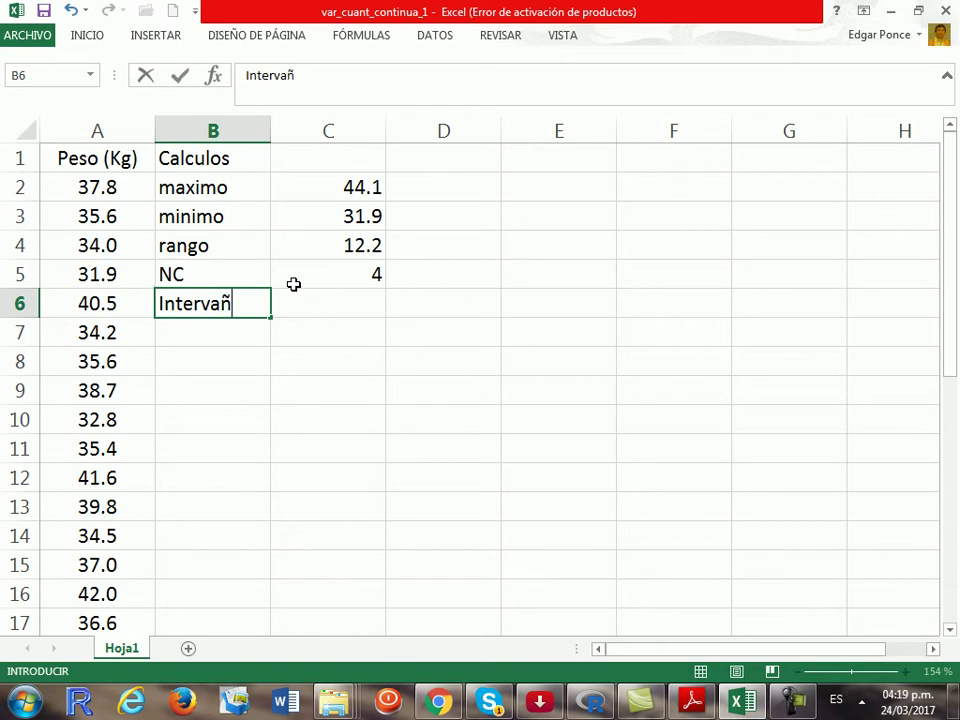
{"action": "key", "text": "BackSpace"}
{"action": "type", "text": "lo de clase"}
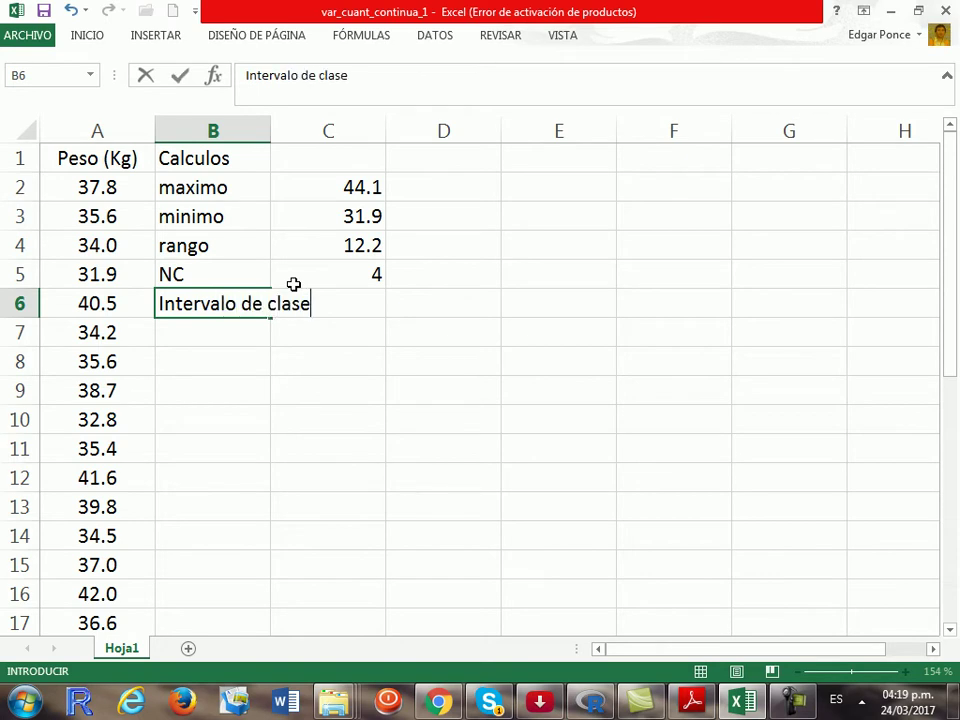
{"action": "key", "text": "Return"}
Step: Calculate the class interval in C6 by dividing the range by NC with =C4/C5
{"action": "key", "text": "Up"}
{"action": "key", "text": "Right"}
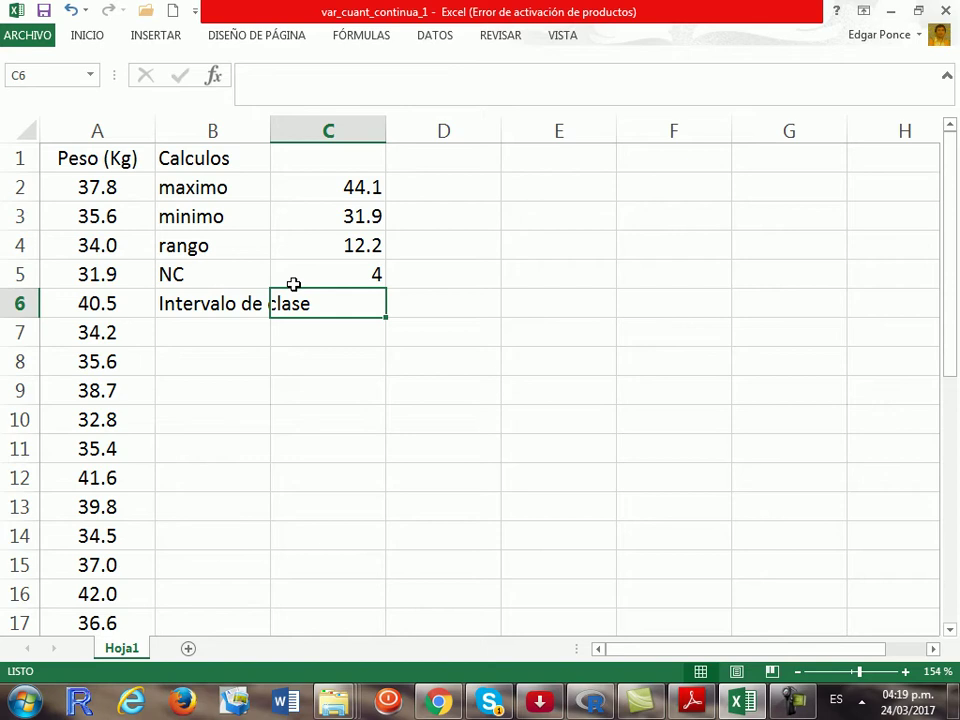
{"action": "type", "text": "="}
{"action": "key", "text": "Up"}
{"action": "key", "text": "Up"}
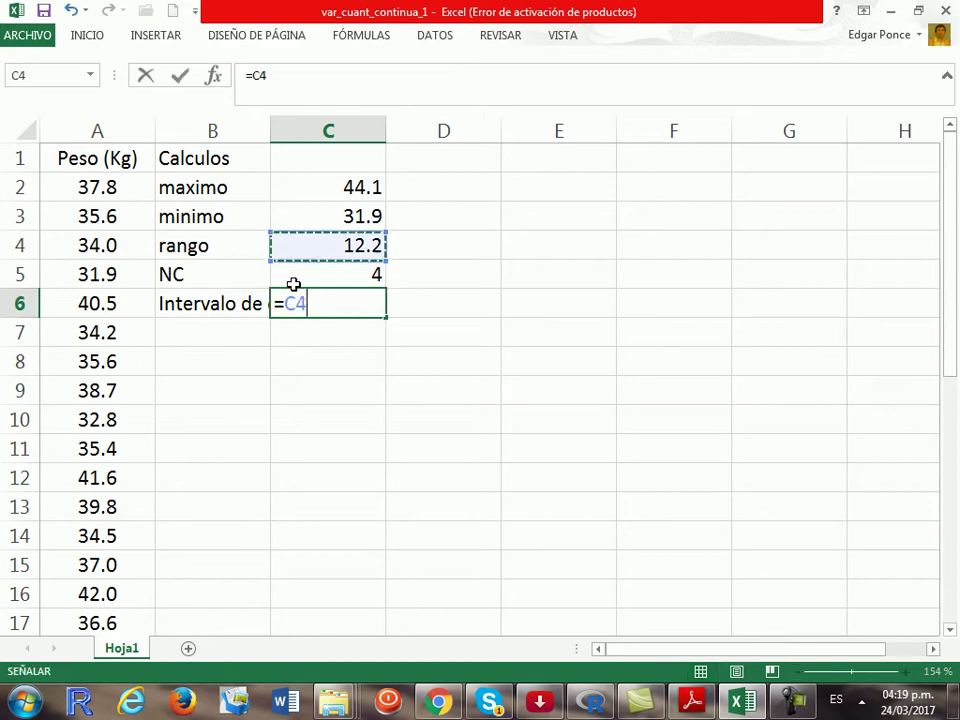
{"action": "type", "text": "/"}
{"action": "key", "text": "Up"}
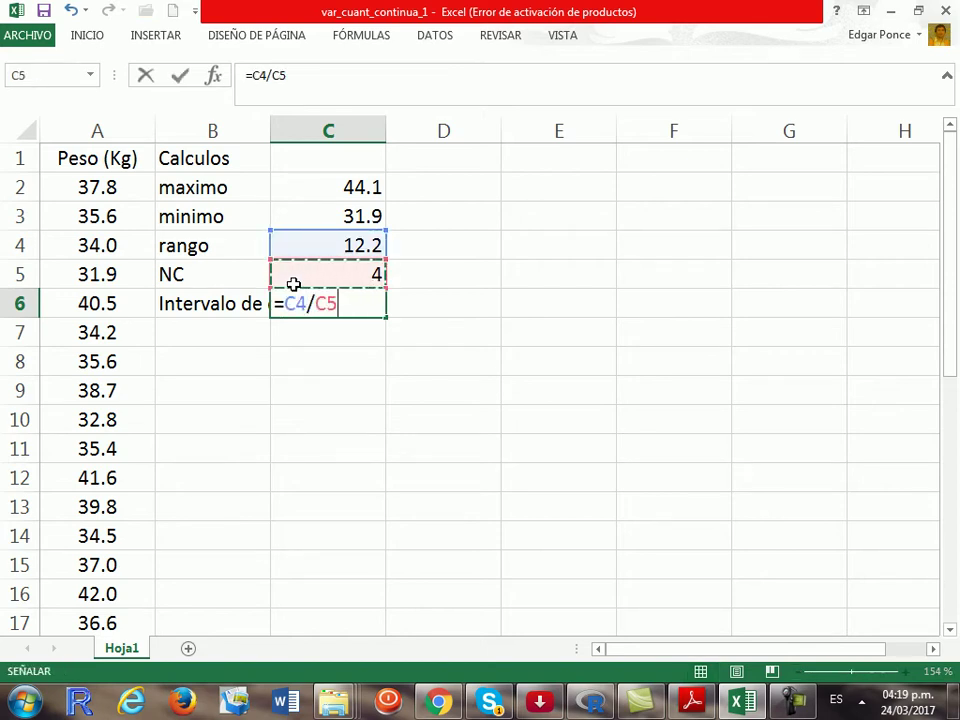
{"action": "key", "text": "Return"}
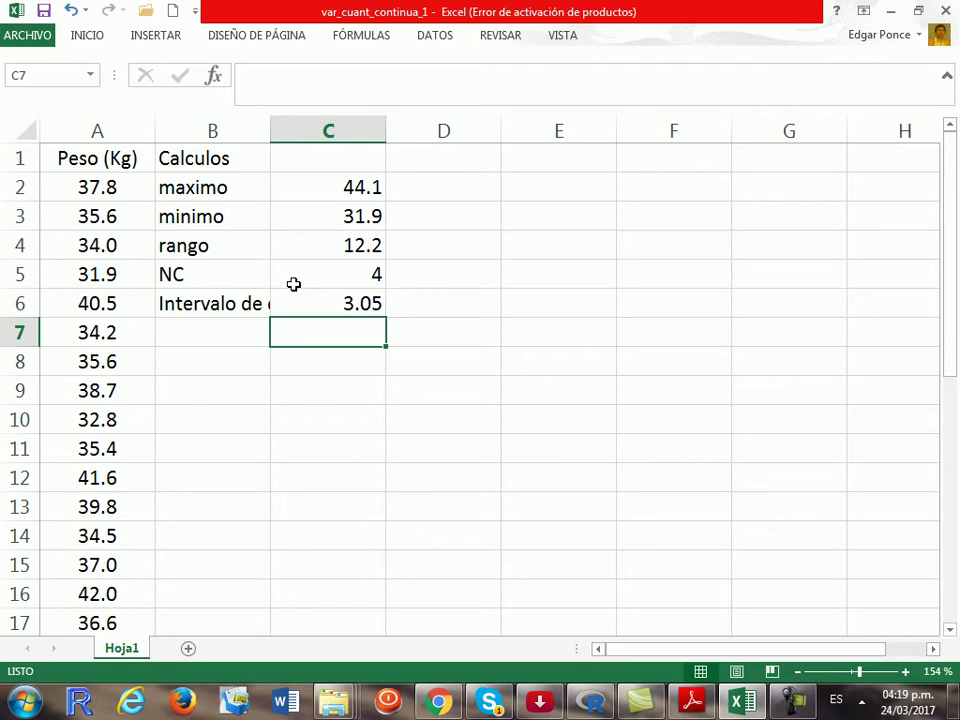
Step: Enter the class table headings Clase, Linf and Lsup in cells D1, E1 and F1
{"action": "key", "text": "Up"}
{"action": "key", "text": "Up"}
{"action": "key", "text": "Up"}
{"action": "key", "text": "Up"}
{"action": "key", "text": "Up"}
{"action": "key", "text": "Up"}
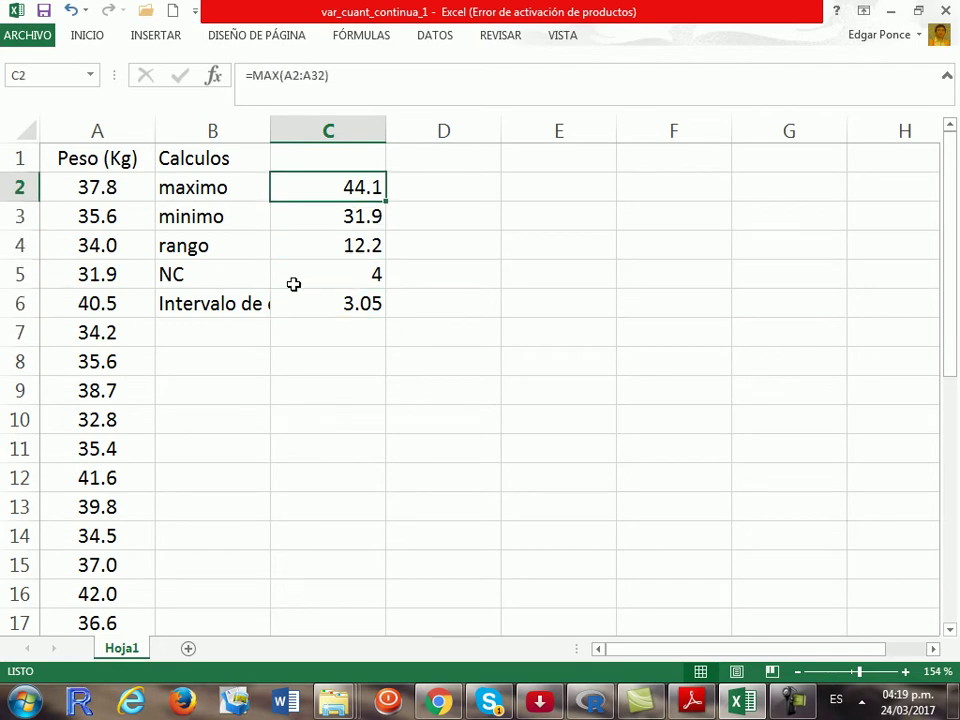
{"action": "key", "text": "Right"}
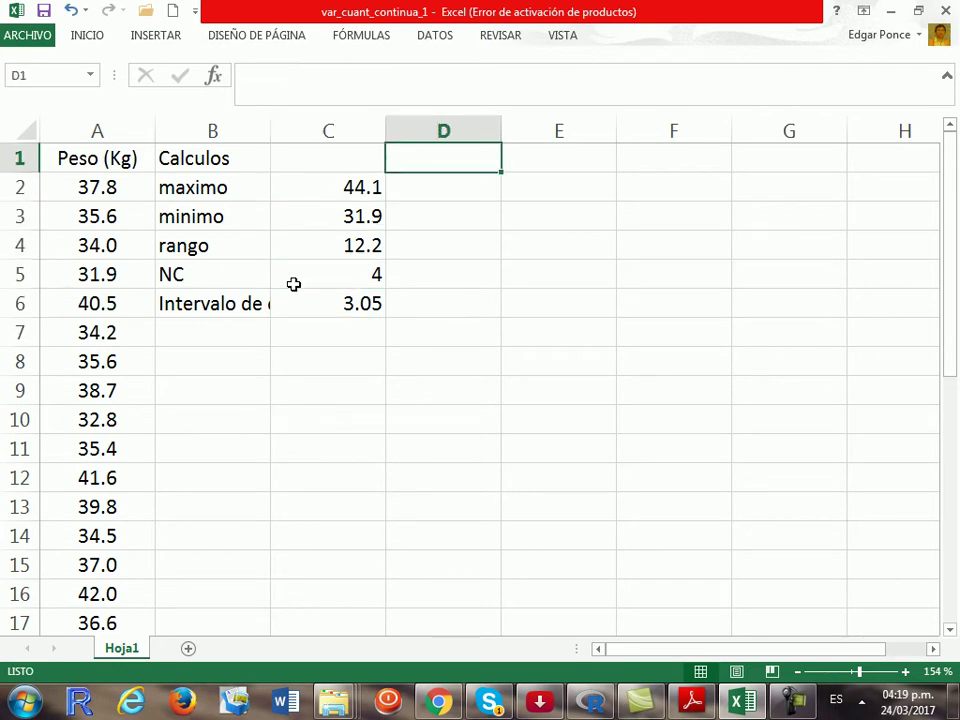
{"action": "type", "text": "Clase"}
{"action": "key", "text": "Return"}
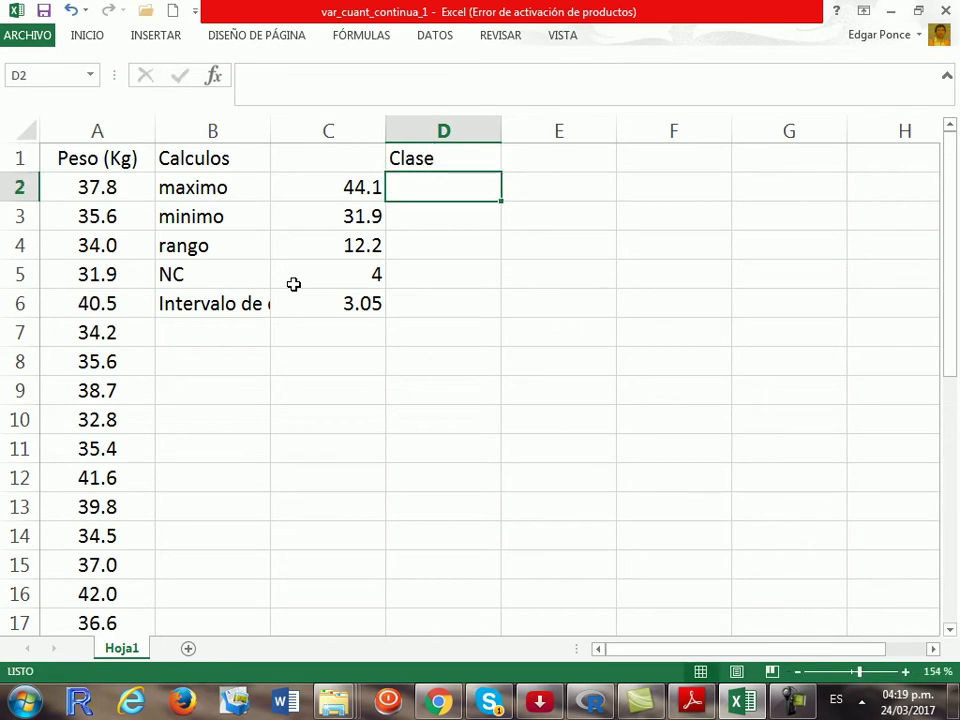
{"action": "key", "text": "Up"}
{"action": "key", "text": "Right"}
{"action": "type", "text": "Linf"}
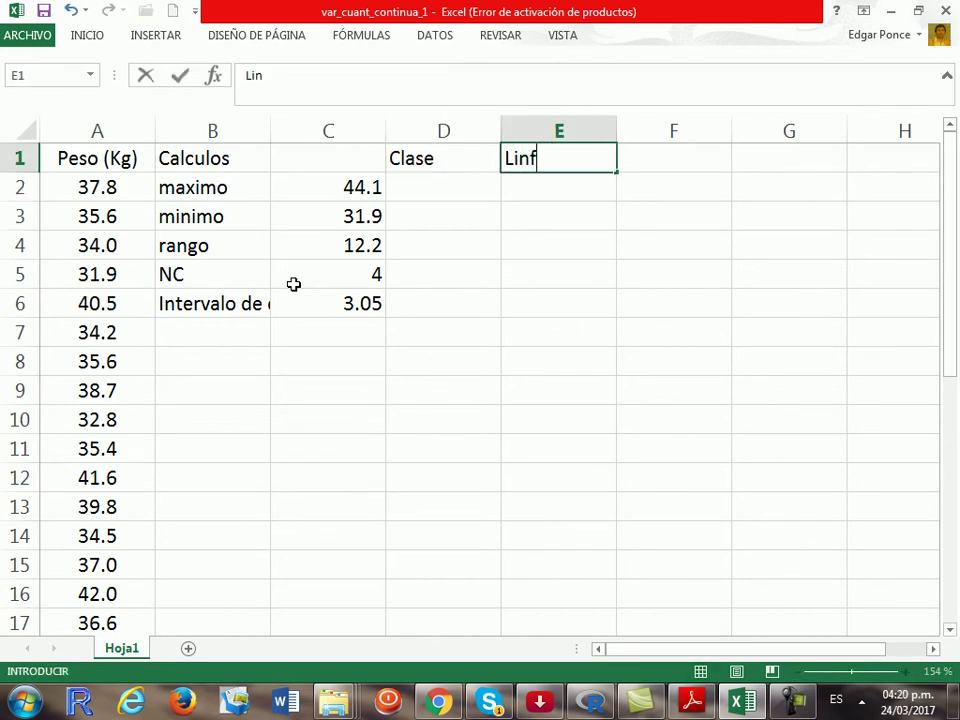
{"action": "key", "text": "Return"}
{"action": "key", "text": "Up"}
{"action": "key", "text": "Right"}
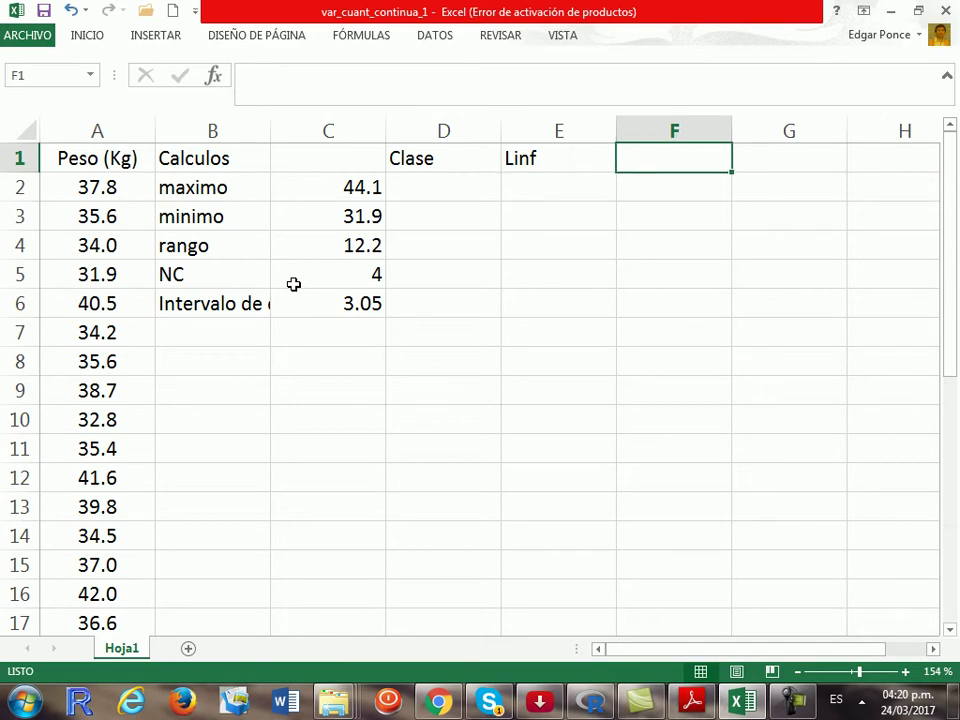
{"action": "type", "text": "Lsup"}
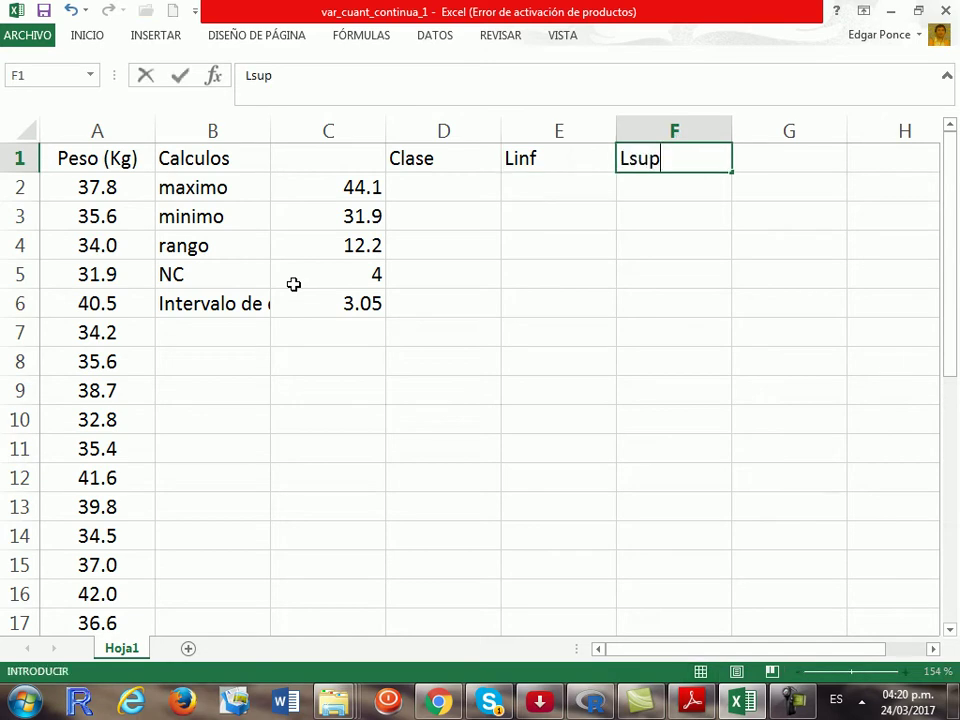
{"action": "key", "text": "Right"}
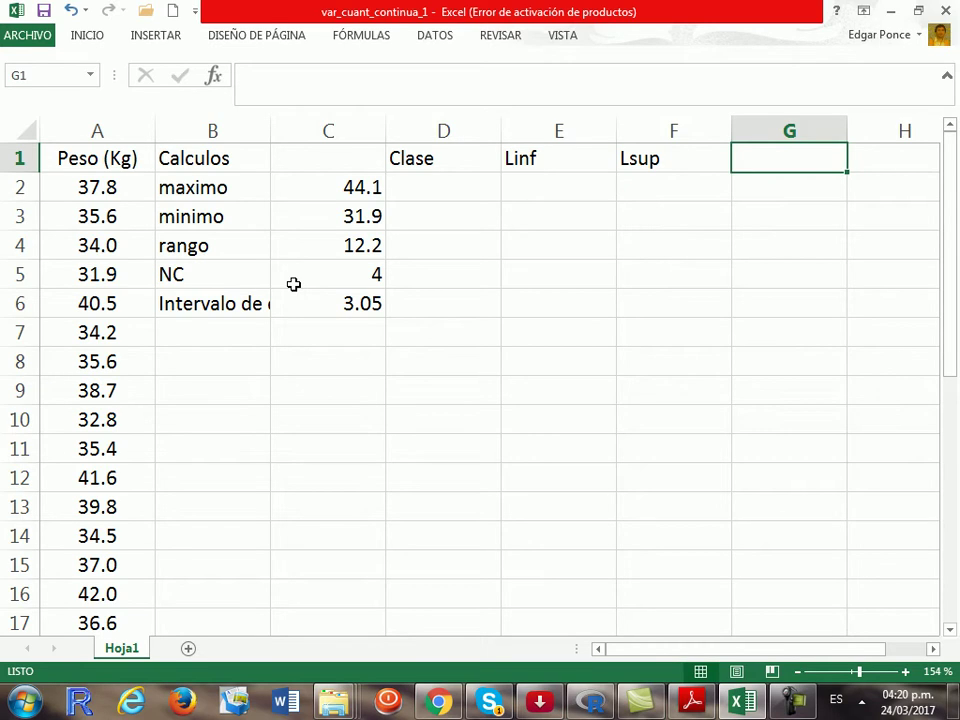
Step: Enter the remaining table headings X, fa, fr, faa and fra in cells G1 through K1
{"action": "type", "text": "X"}
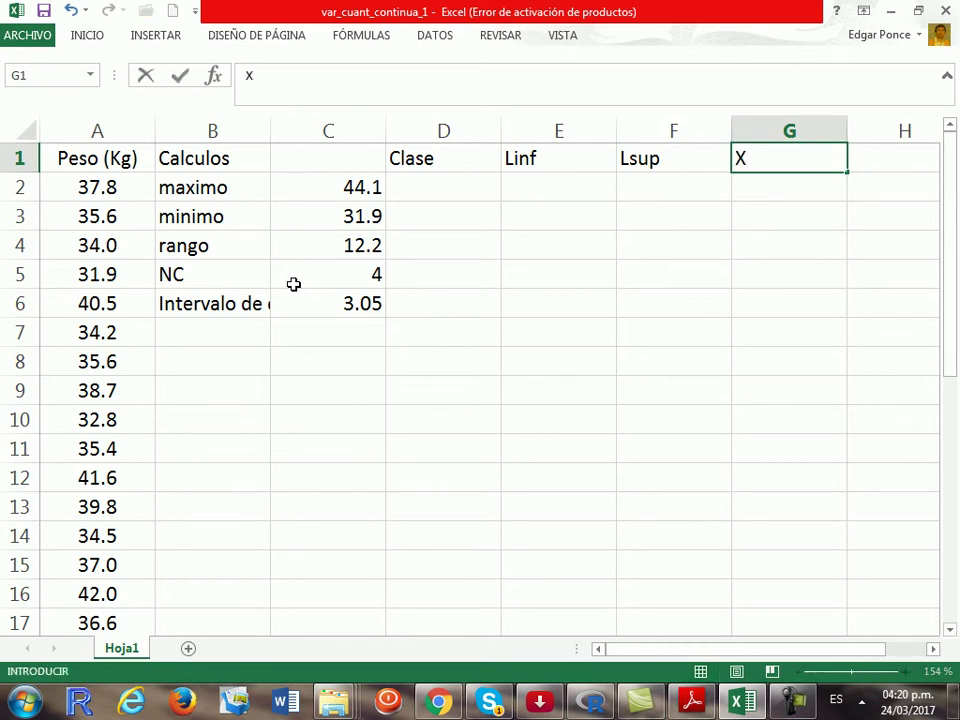
{"action": "key", "text": "Right"}
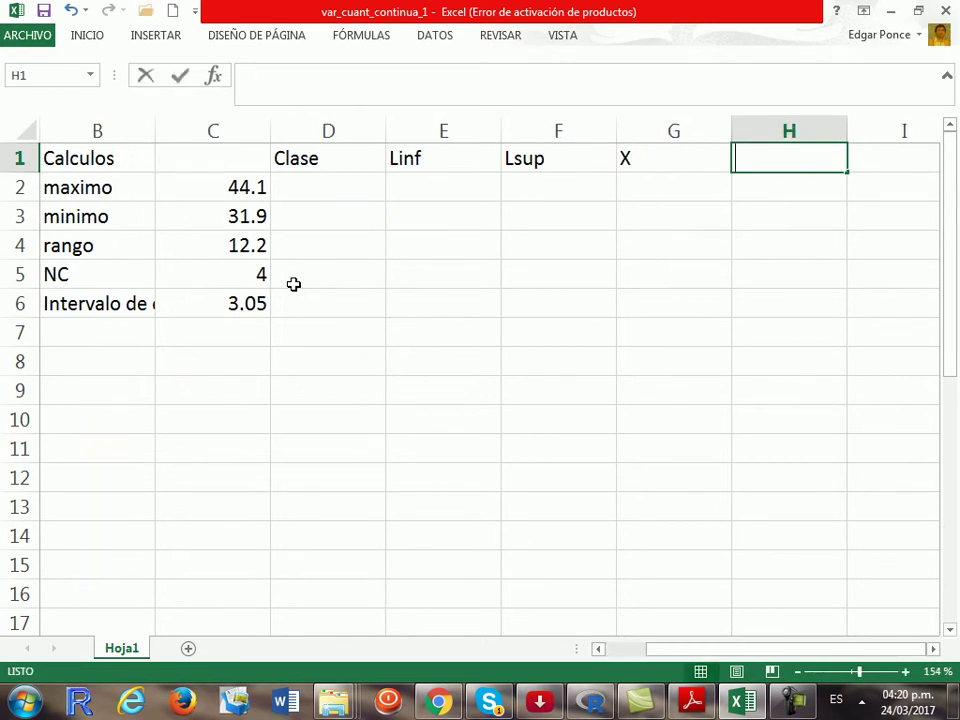
{"action": "type", "text": "fa"}
{"action": "key", "text": "Right"}
{"action": "type", "text": "fr"}
{"action": "key", "text": "Right"}
{"action": "type", "text": "faa"}
{"action": "key", "text": "Right"}
{"action": "type", "text": "fra"}
{"action": "key", "text": "Return"}
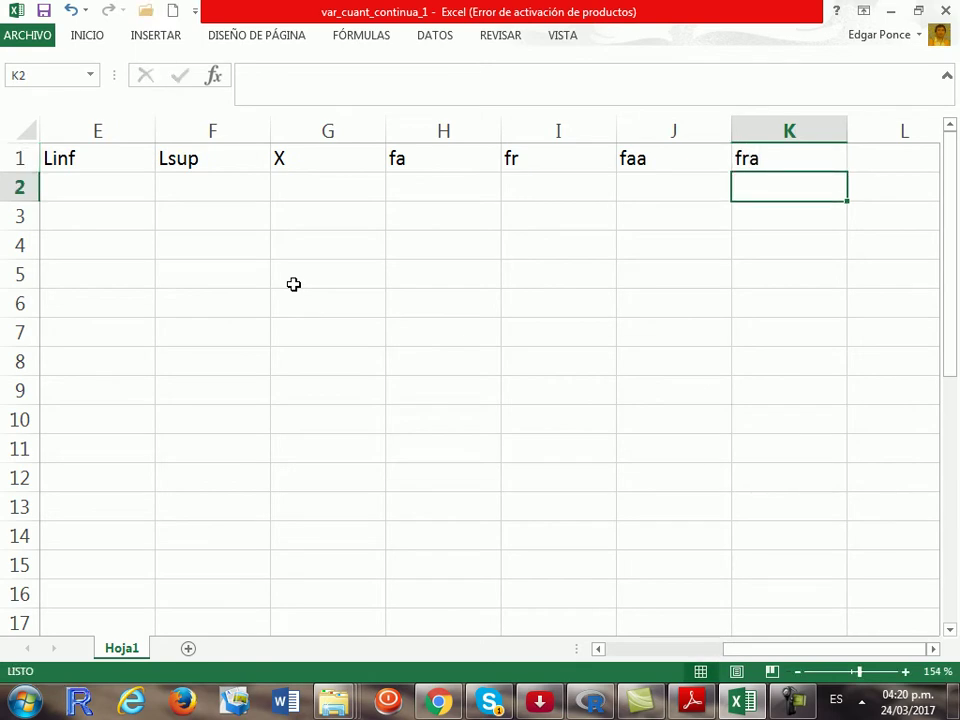
Step: Number the classes 1 to 4 in cells D2 through D5 of the Clase column
{"action": "key", "text": "Left"}
{"action": "key", "text": "Left"}
{"action": "key", "text": "Left"}
{"action": "key", "text": "Left"}
{"action": "key", "text": "Left"}
{"action": "key", "text": "Left"}
{"action": "key", "text": "Left"}
{"action": "key", "text": "Left"}
{"action": "key", "text": "Left"}
{"action": "key", "text": "Left"}
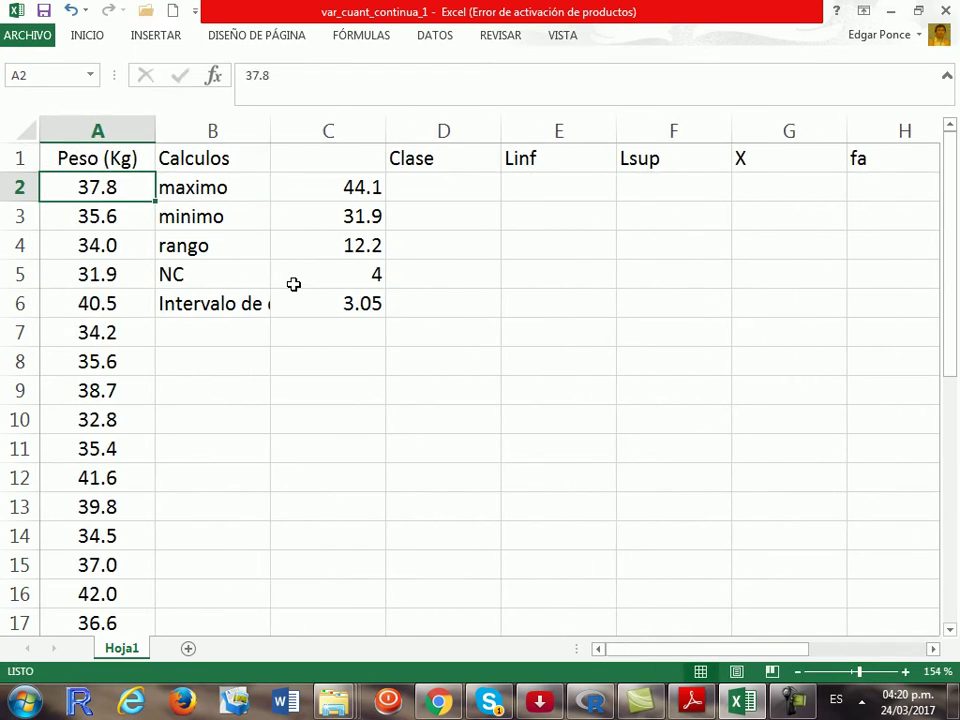
{"action": "key", "text": "Up"}
{"action": "key", "text": "Right"}
{"action": "key", "text": "Down"}
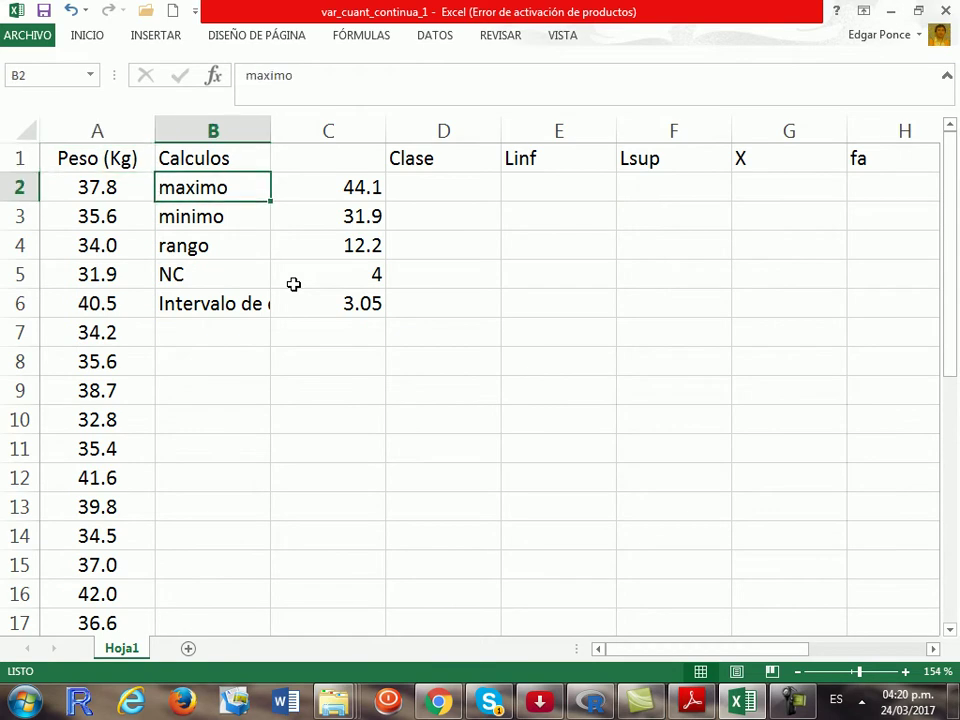
{"action": "key", "text": "Right"}
{"action": "key", "text": "Right"}
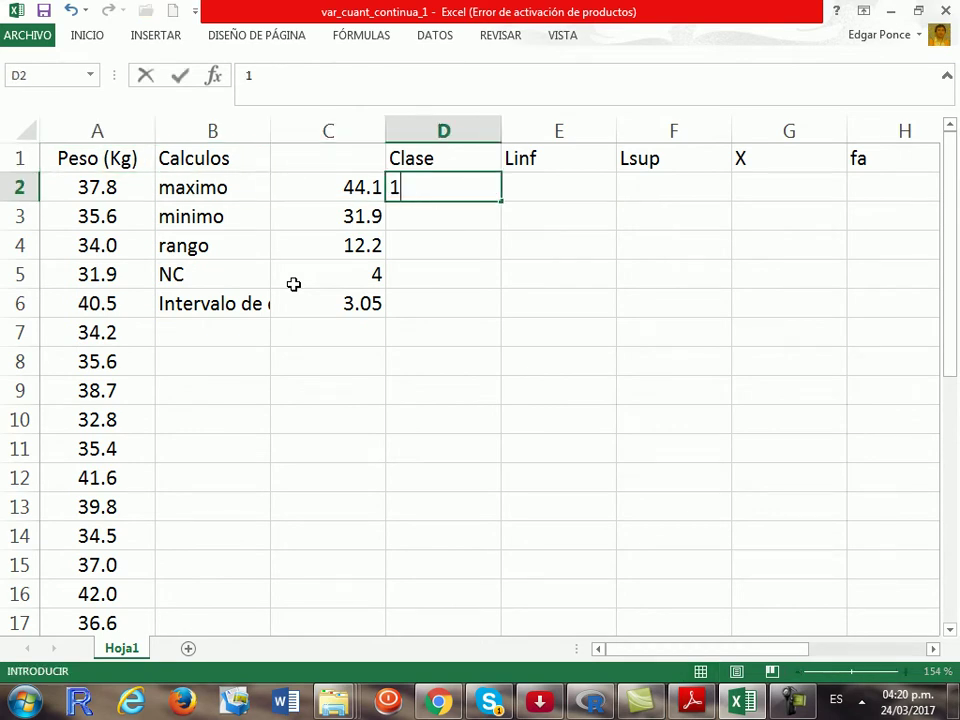
{"action": "type", "text": "1"}
{"action": "key", "text": "Return"}
{"action": "type", "text": "2"}
{"action": "key", "text": "Return"}
{"action": "type", "text": "3"}
{"action": "key", "text": "Return"}
{"action": "type", "text": "4"}
{"action": "key", "text": "Return"}
Step: Set the first class's lower limit in E2 to the minimum with =C3
{"action": "key", "text": "Up"}
{"action": "key", "text": "Up"}
{"action": "key", "text": "Up"}
{"action": "key", "text": "Up"}
{"action": "key", "text": "Right"}
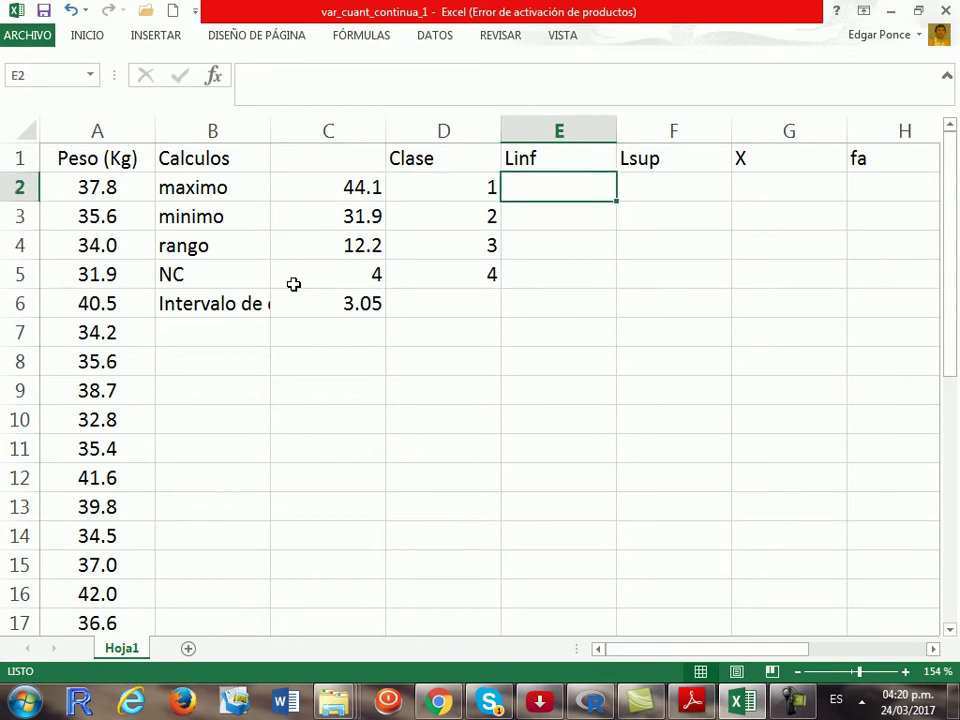
{"action": "type", "text": "="}
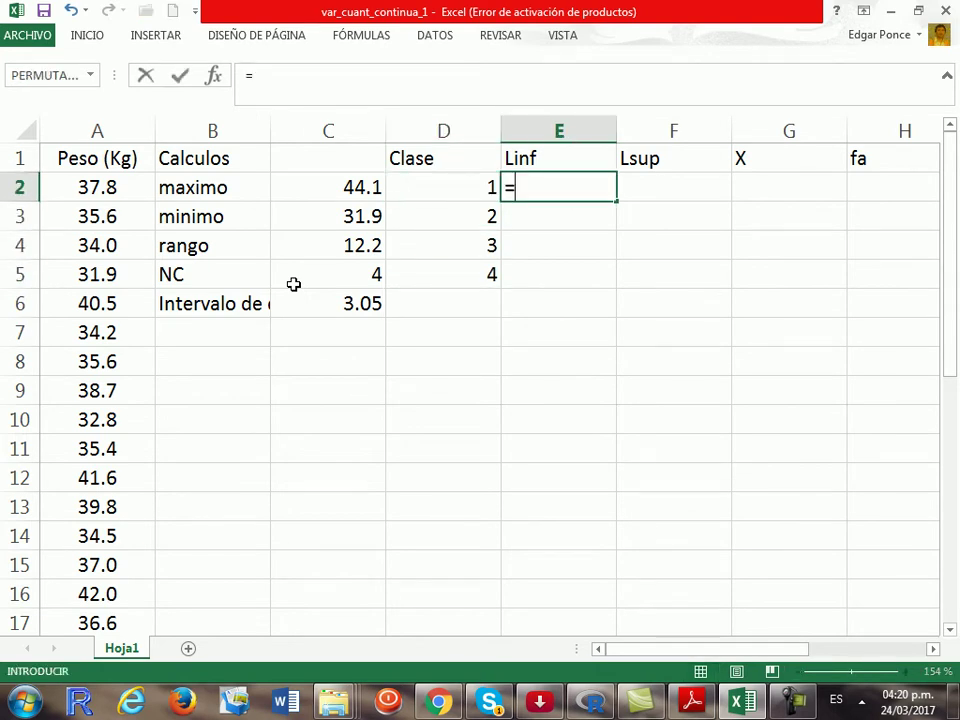
{"action": "key", "text": "Left"}
{"action": "key", "text": "Left"}
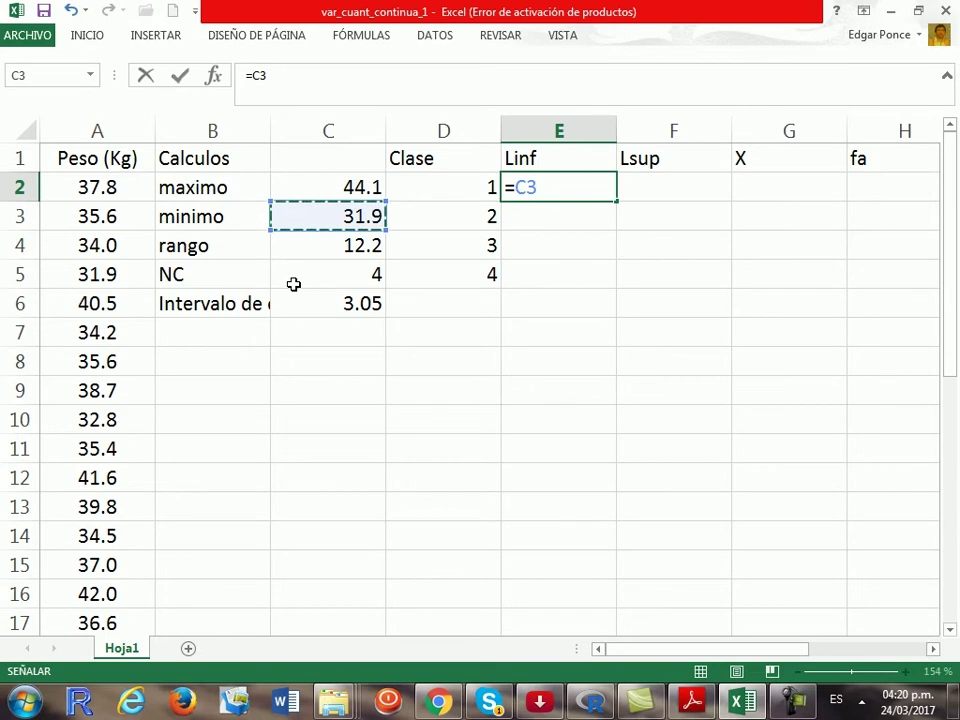
{"action": "key", "text": "Return"}
Step: Calculate the first class's upper limit in F2 by adding the class interval with =E2+C6
{"action": "key", "text": "Up"}
{"action": "key", "text": "Right"}
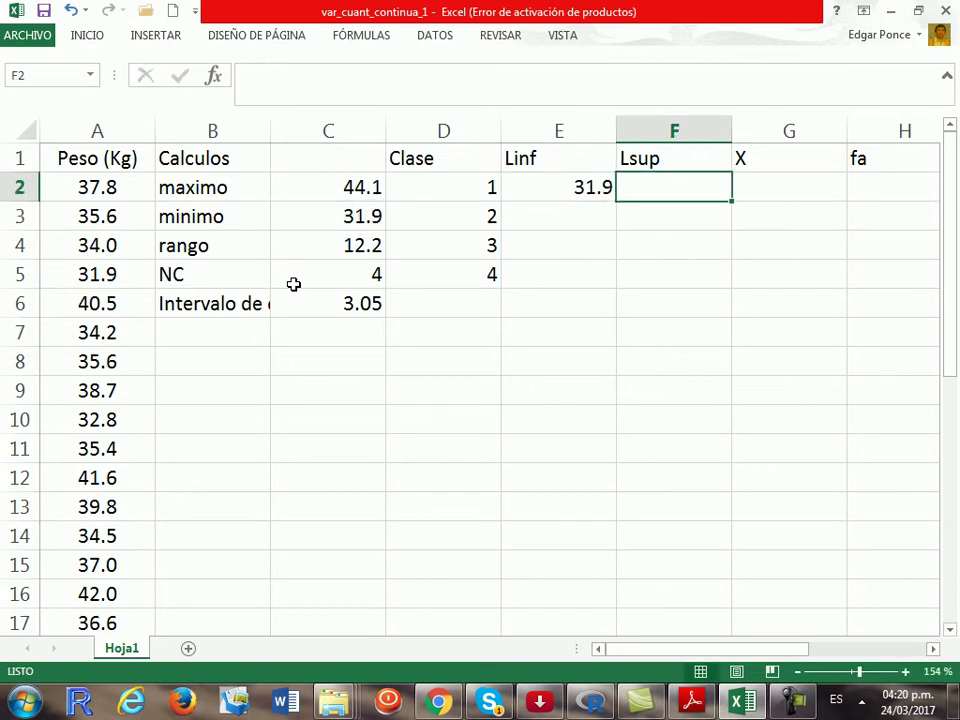
{"action": "type", "text": "="}
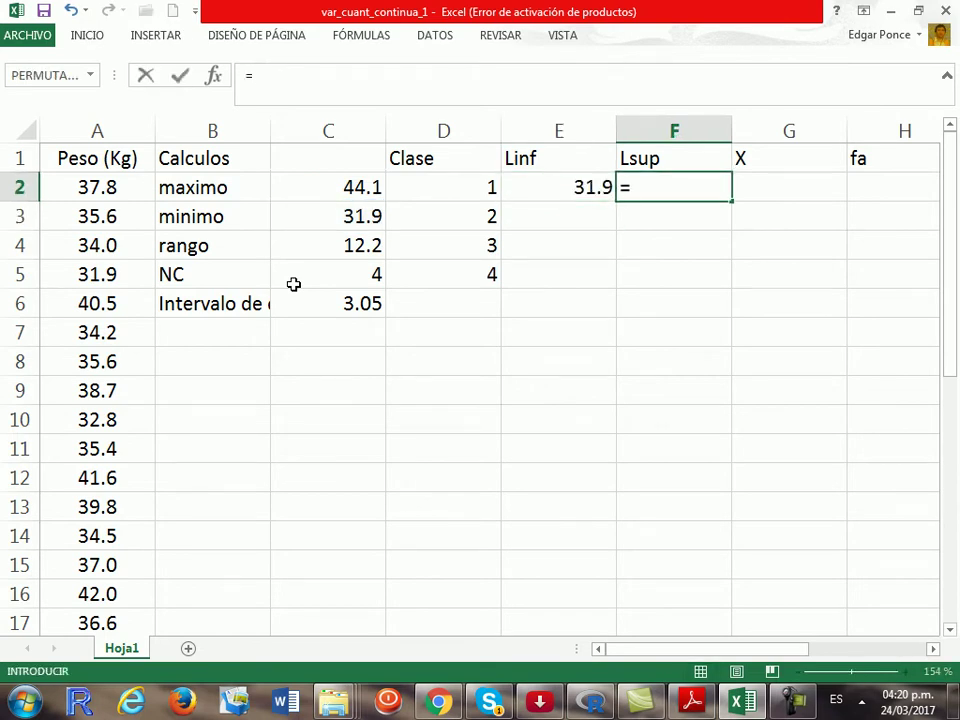
{"action": "key", "text": "Left"}
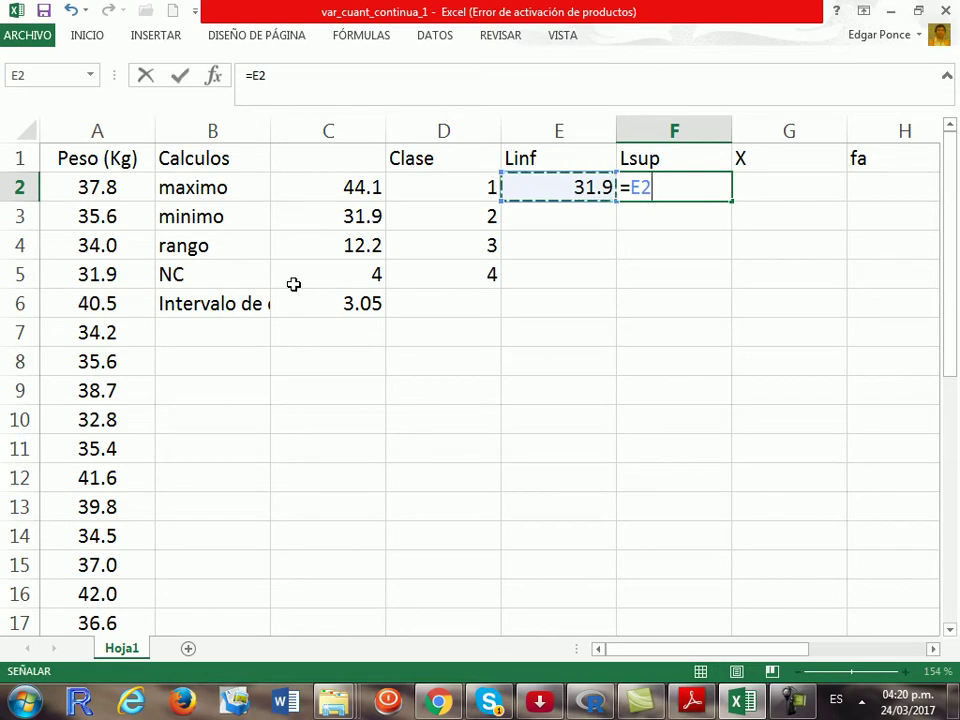
{"action": "type", "text": "+"}
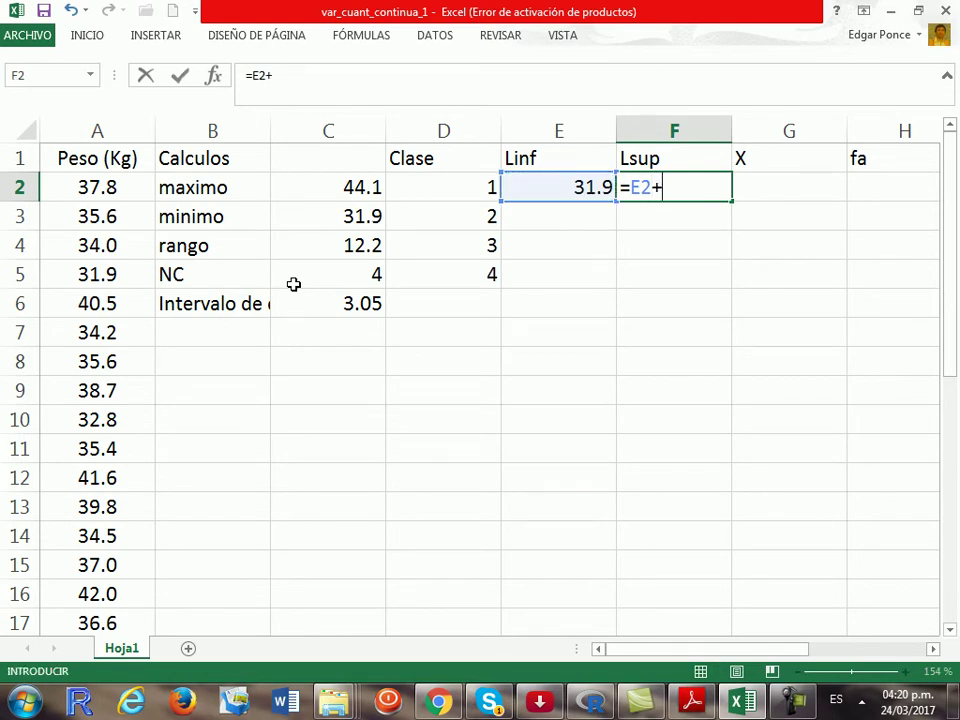
{"action": "key", "text": "Down"}
{"action": "key", "text": "Down"}
{"action": "key", "text": "Down"}
{"action": "key", "text": "Down"}
{"action": "key", "text": "Left"}
{"action": "key", "text": "Left"}
{"action": "key", "text": "Left"}
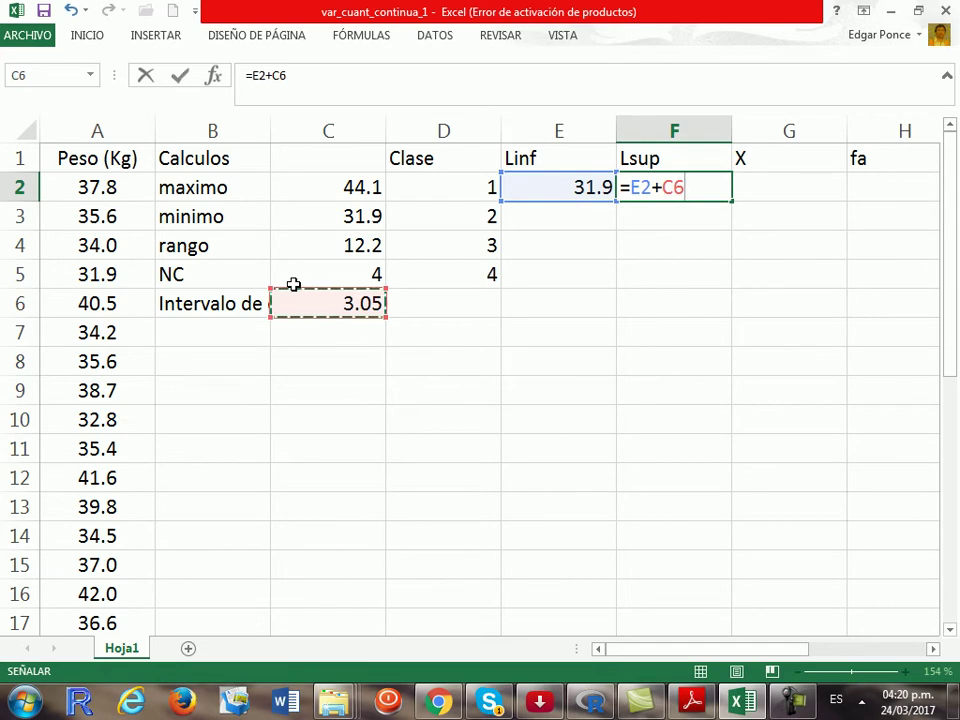
{"action": "key", "text": "Return"}
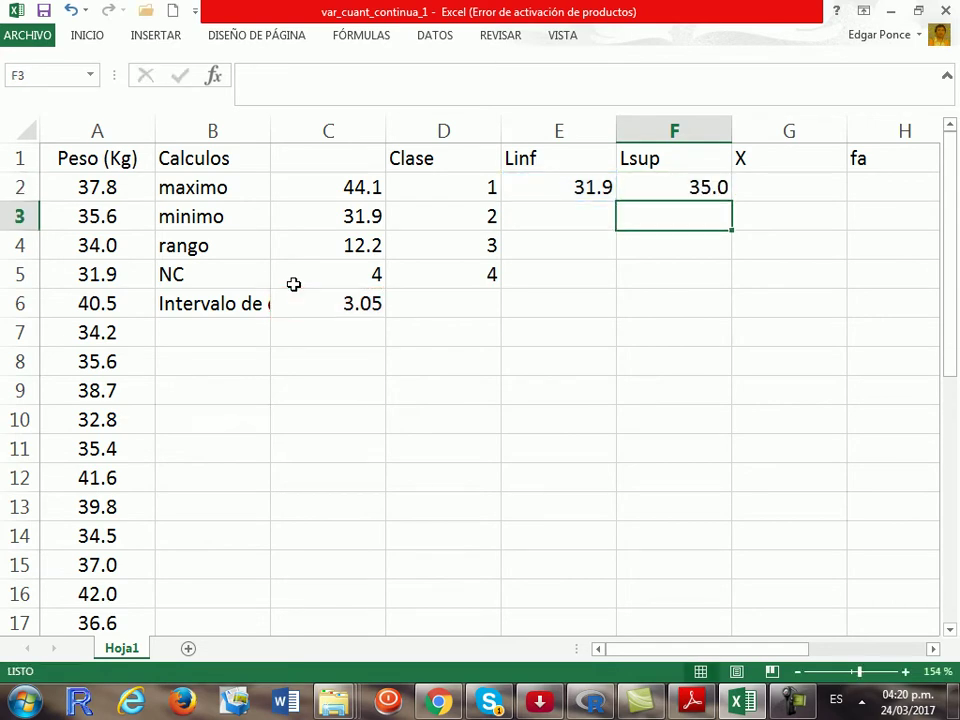
Step: Set the second class's lower limit in E3 to the previous upper limit with =F2
{"action": "key", "text": "Left"}
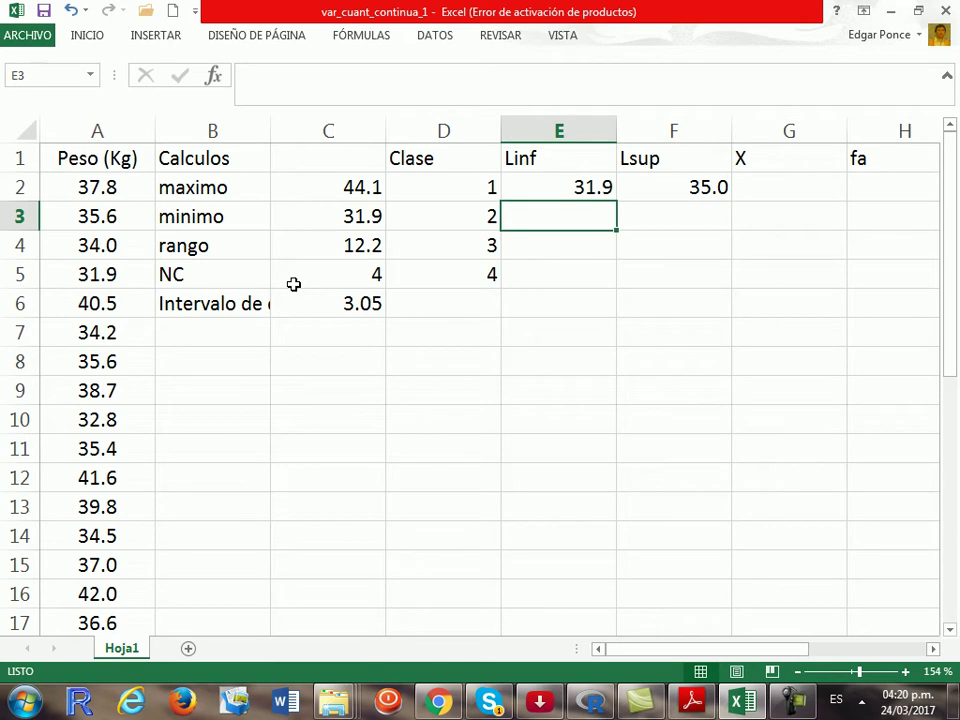
{"action": "type", "text": "="}
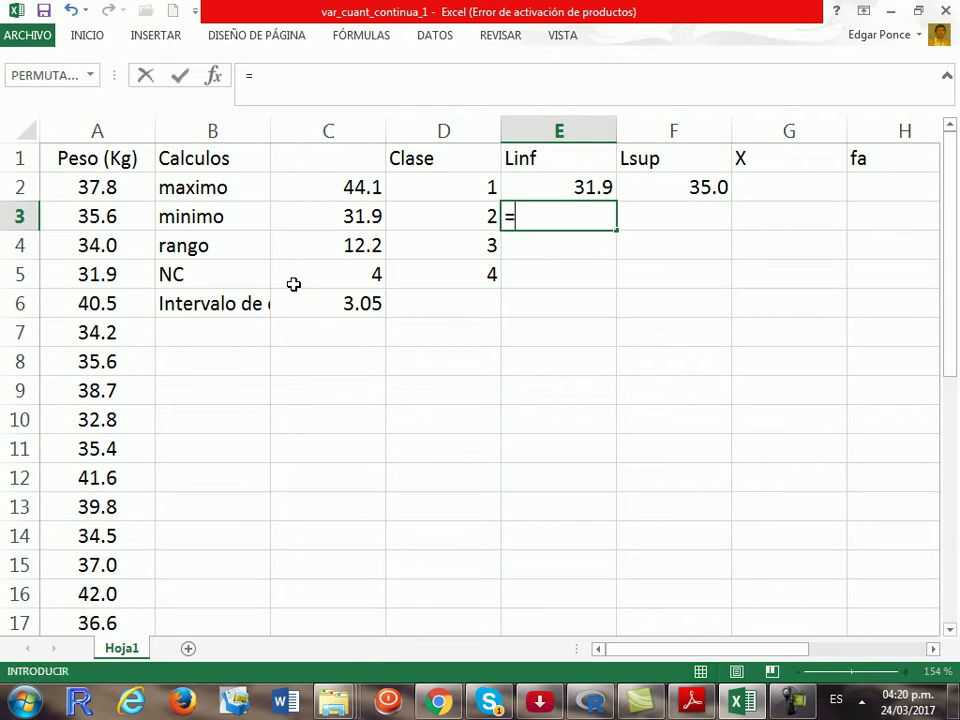
{"action": "key", "text": "Up"}
{"action": "key", "text": "Right"}
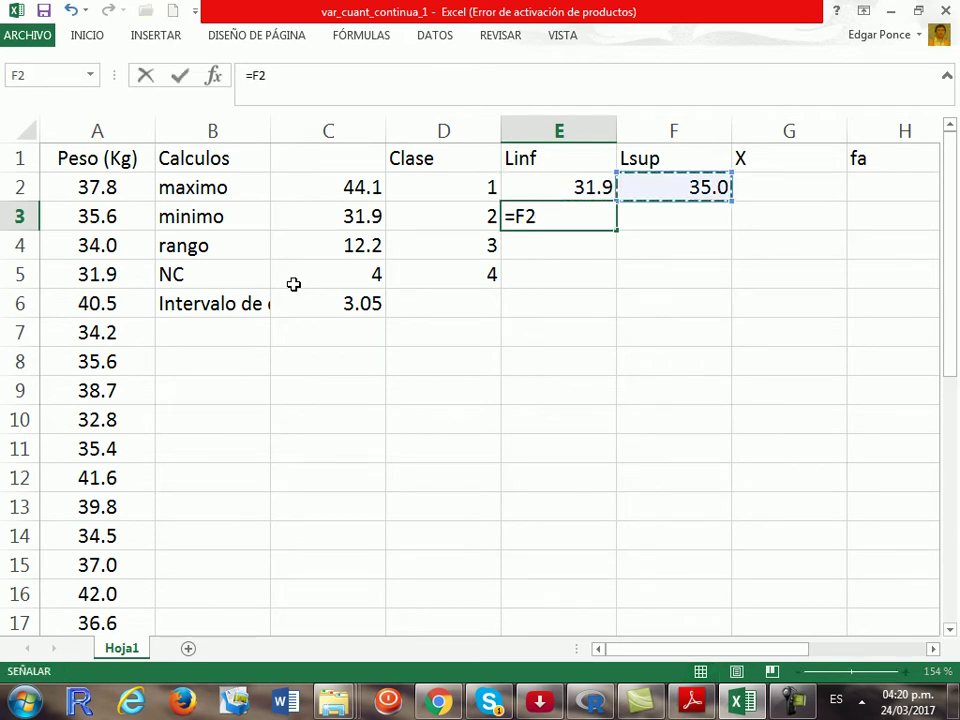
{"action": "key", "text": "Return"}
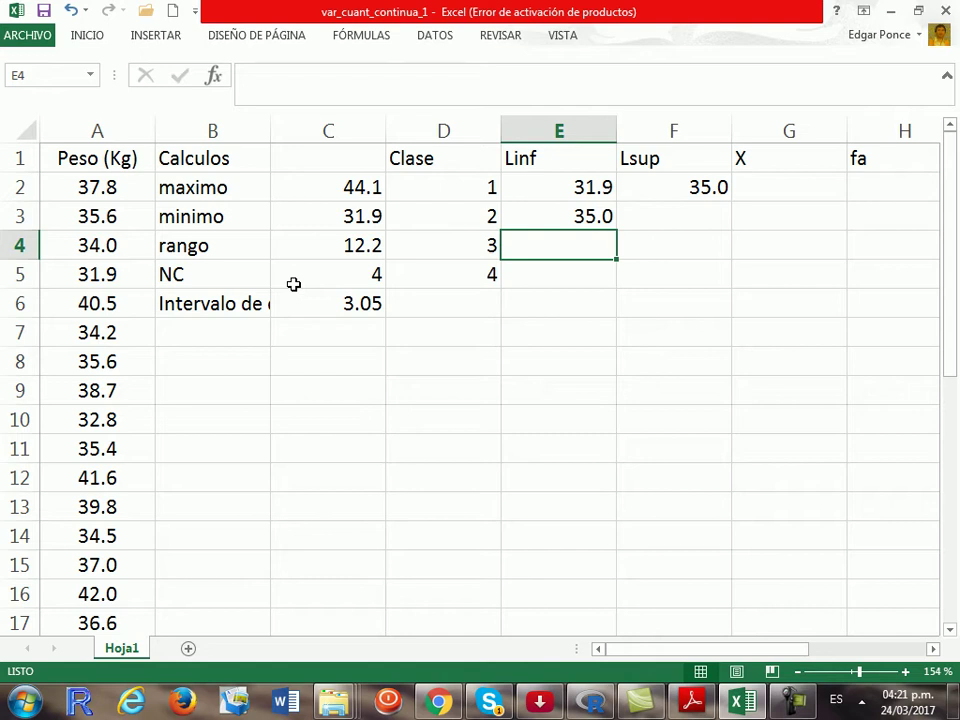
Step: Calculate the second class's upper limit in F3 with an absolute reference to the class interval, =E3+$C$6
{"action": "key", "text": "Up"}
{"action": "key", "text": "Right"}
{"action": "type", "text": "="}
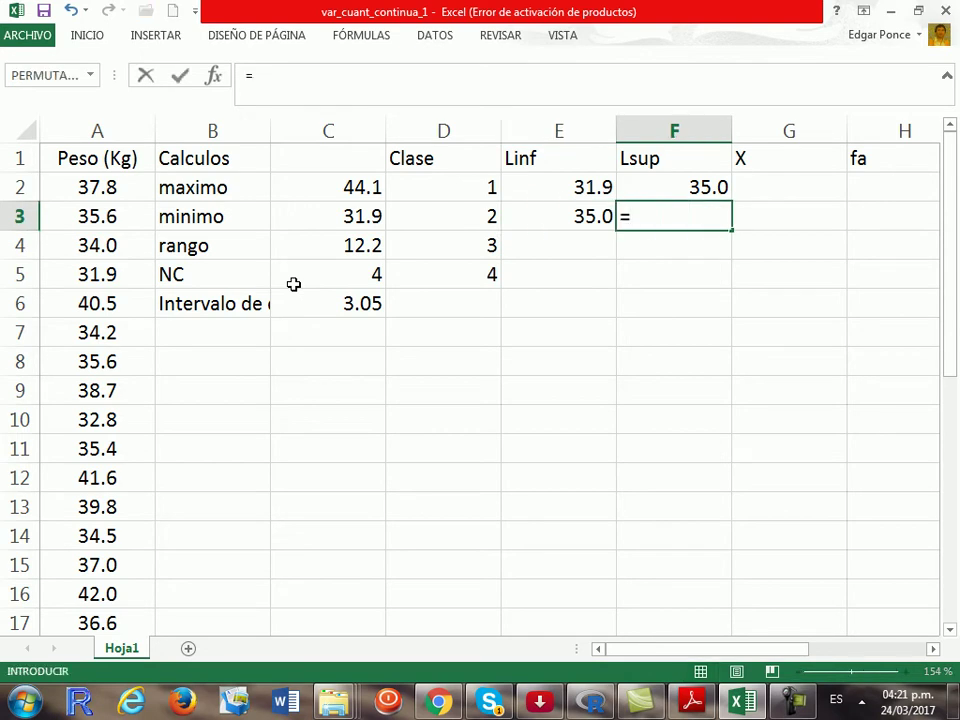
{"action": "key", "text": "Left"}
{"action": "type", "text": "+"}
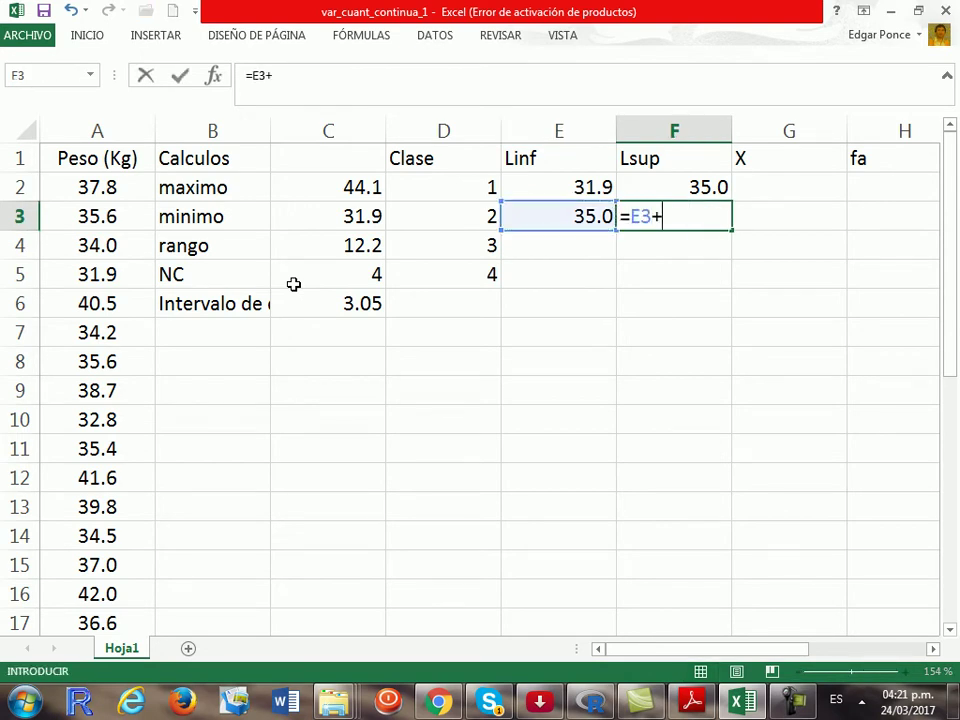
{"action": "key", "text": "Down"}
{"action": "key", "text": "Down"}
{"action": "key", "text": "Left"}
{"action": "key", "text": "Down"}
{"action": "key", "text": "Left"}
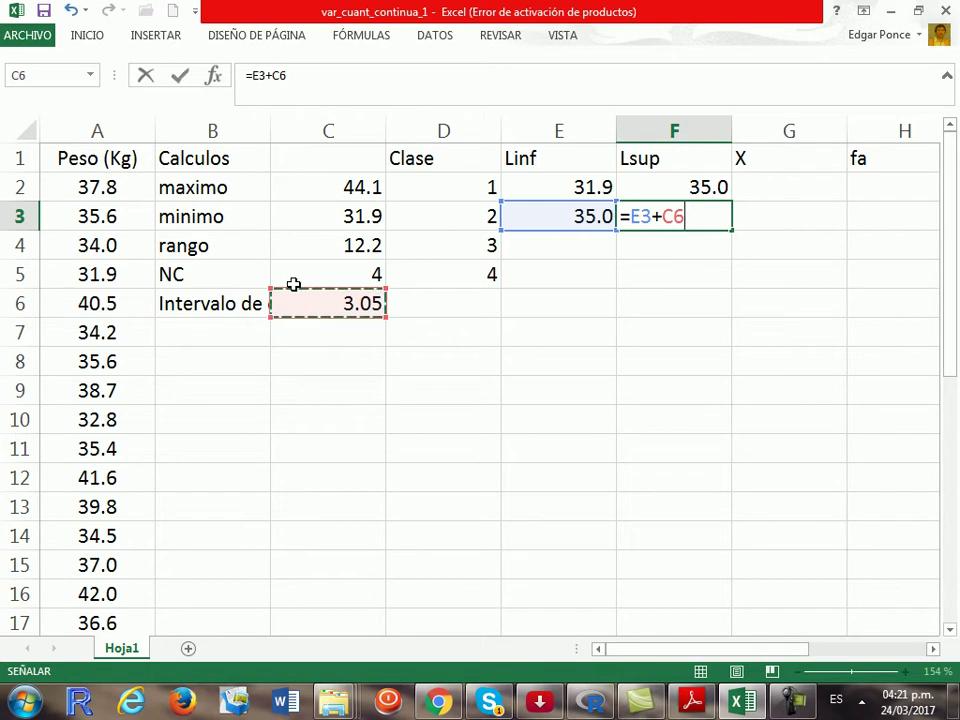
{"action": "left_click", "coordinate": [658, 218]}
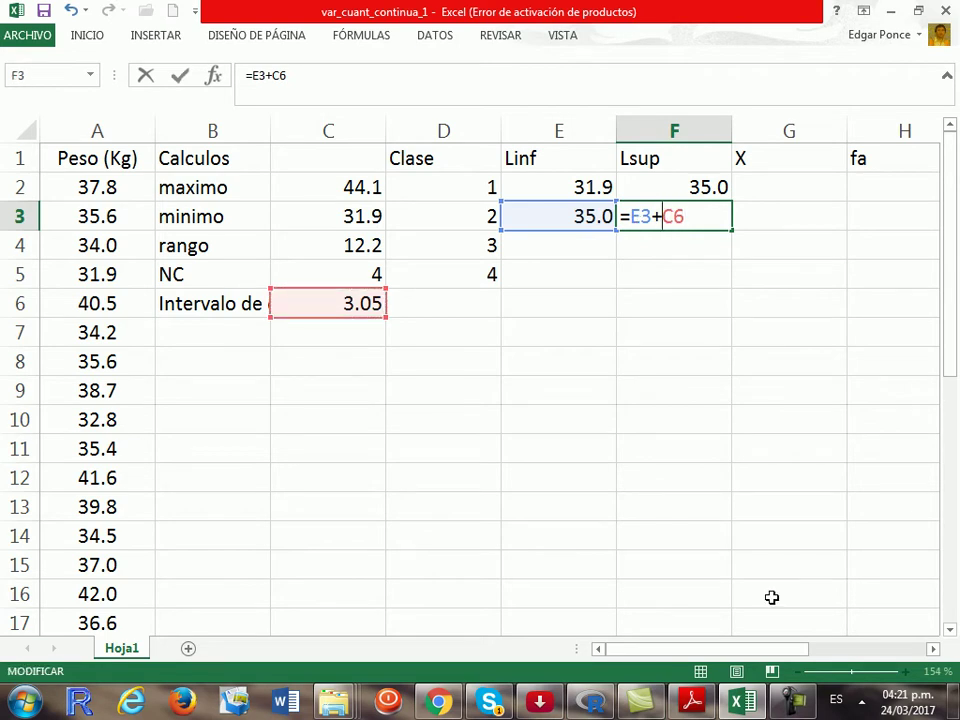
{"action": "type", "text": "$"}
{"action": "key", "text": "Right"}
{"action": "type", "text": "$"}
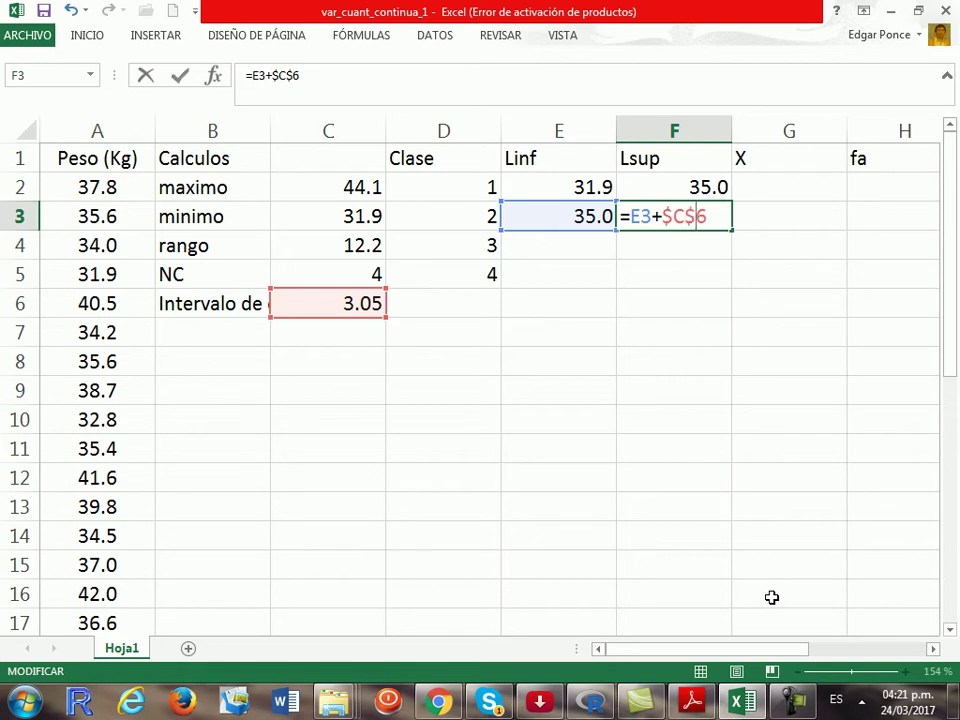
{"action": "key", "text": "Return"}
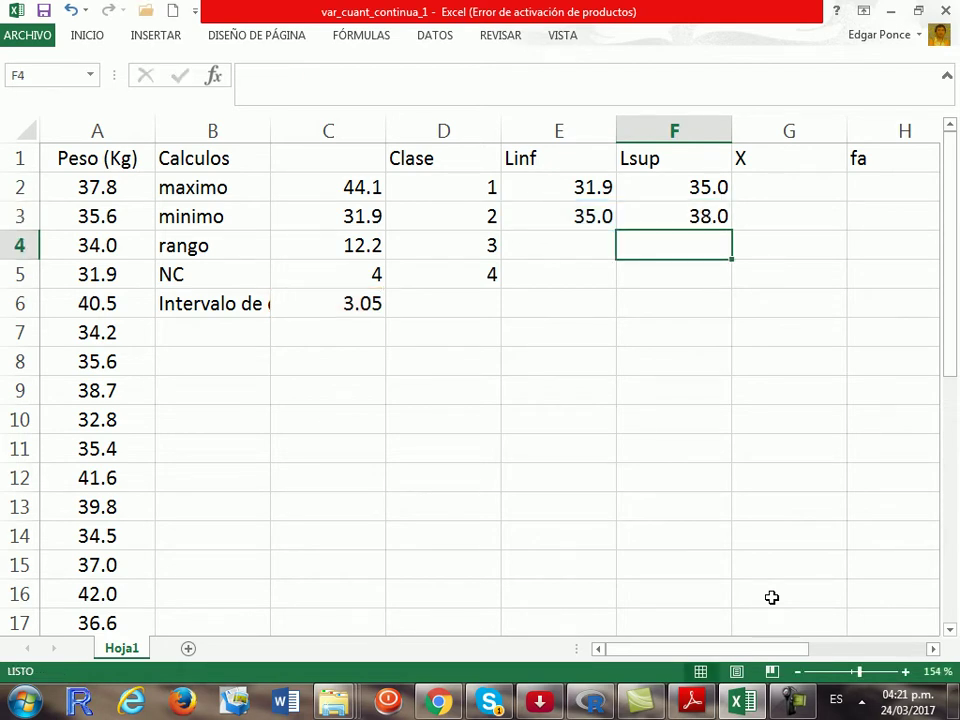
Step: Fill the limit formulas from E3:F3 down through row 5 and check the formulas in F2 and E2
{"action": "left_click", "coordinate": [559, 215]}
{"action": "left_click_drag", "start_coordinate": [559, 215], "coordinate": [717, 295]}
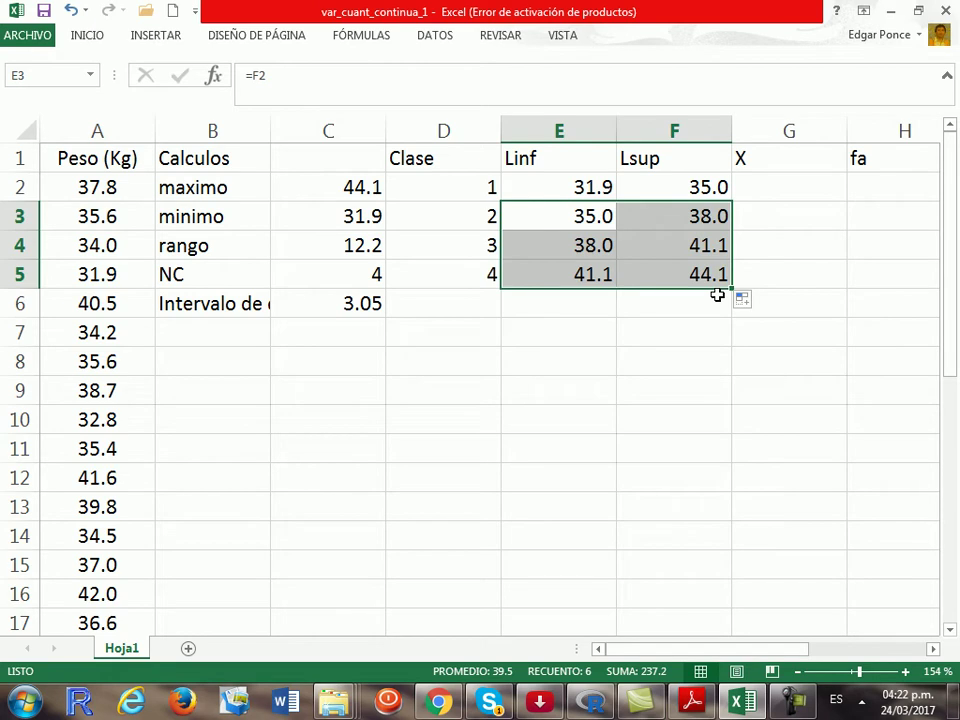
{"action": "left_click", "coordinate": [634, 186]}
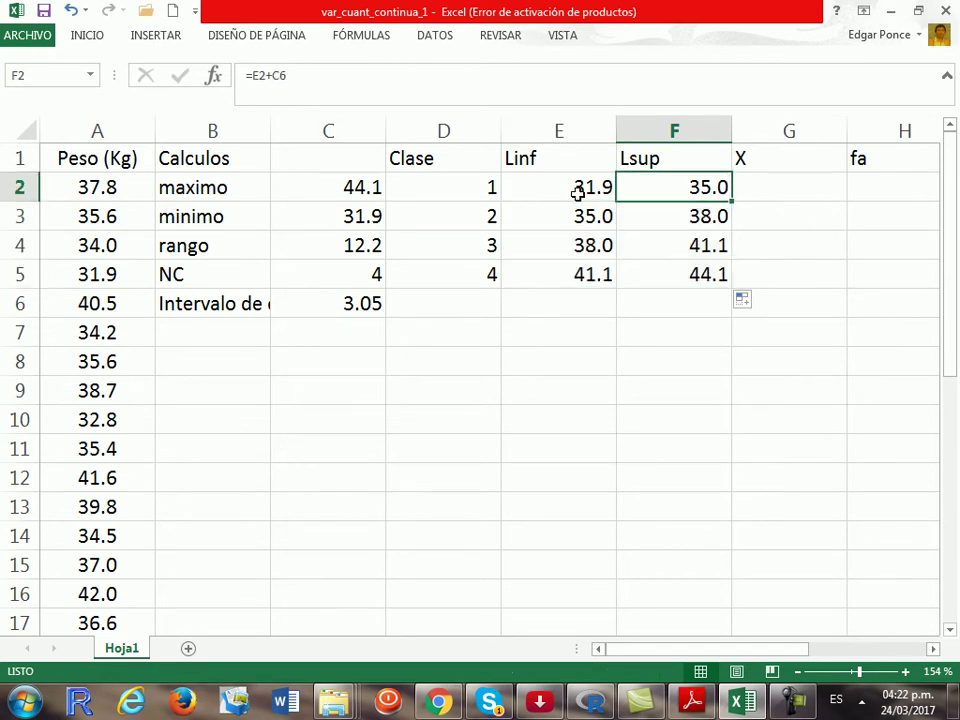
{"action": "left_click", "coordinate": [571, 193]}
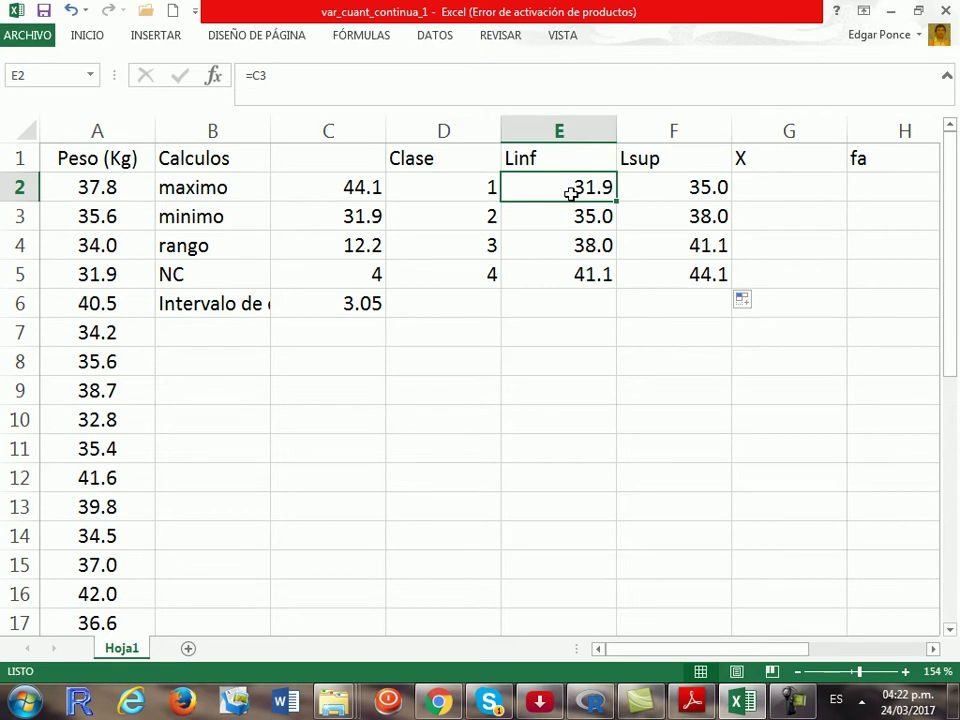
{"action": "left_click", "coordinate": [587, 487]}
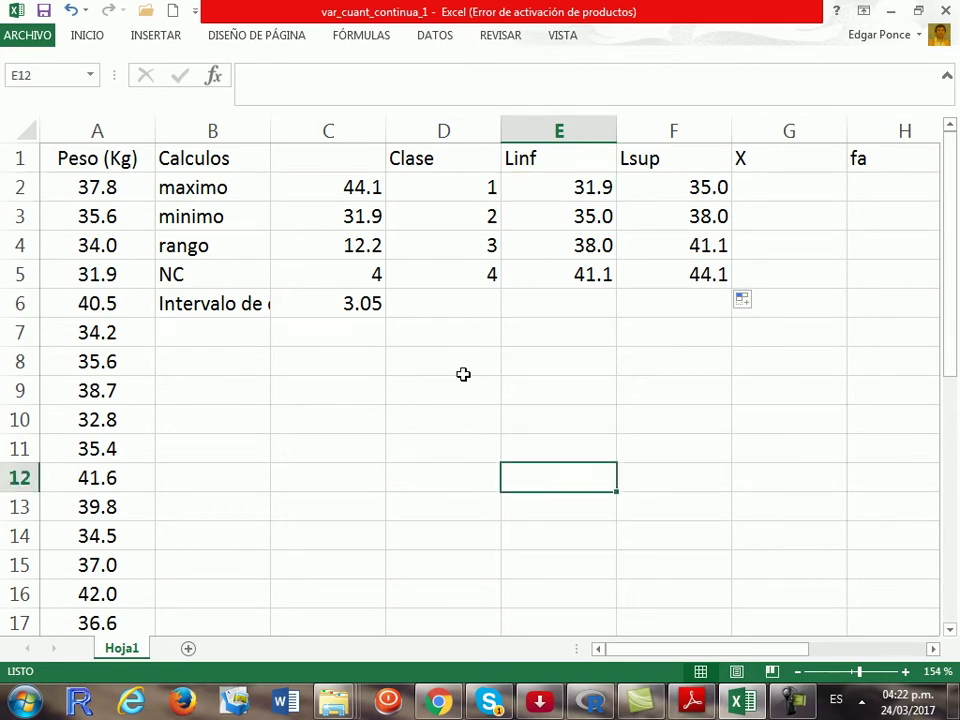
Step: Add a second NC label in B7 and enter 5 as its value in C7
{"action": "left_click", "coordinate": [189, 339]}
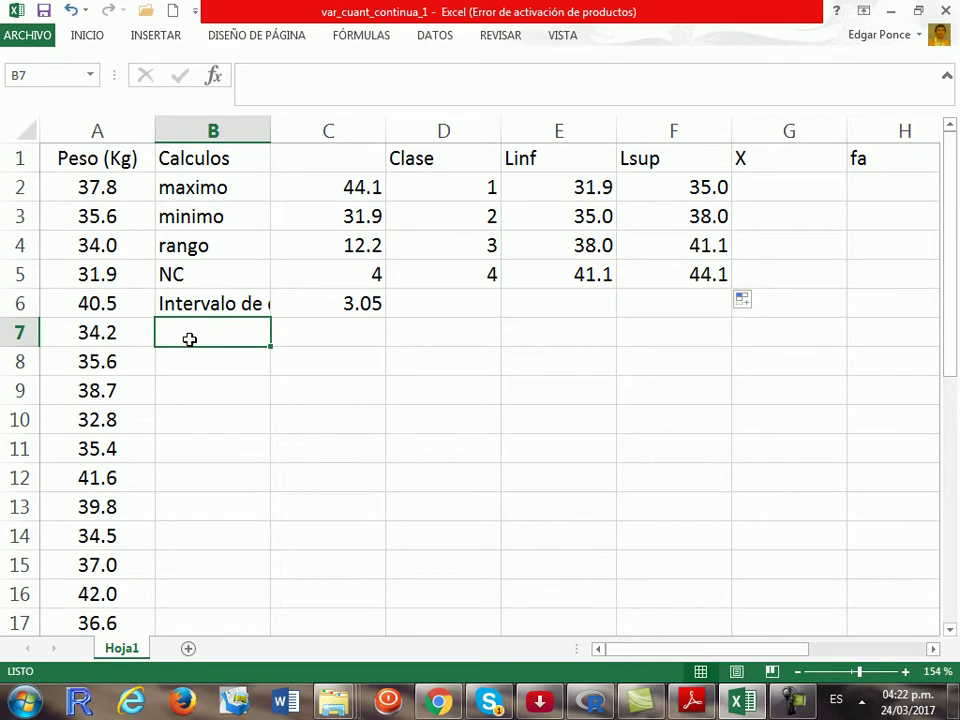
{"action": "type", "text": "NC"}
{"action": "key", "text": "Tab"}
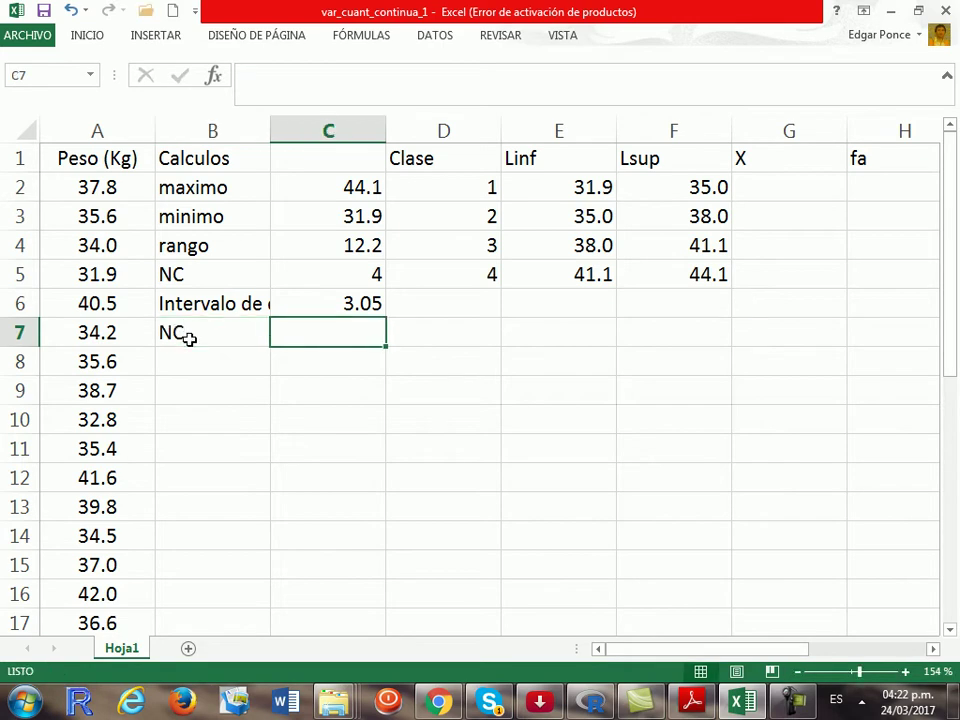
{"action": "type", "text": "5"}
{"action": "key", "text": "Return"}
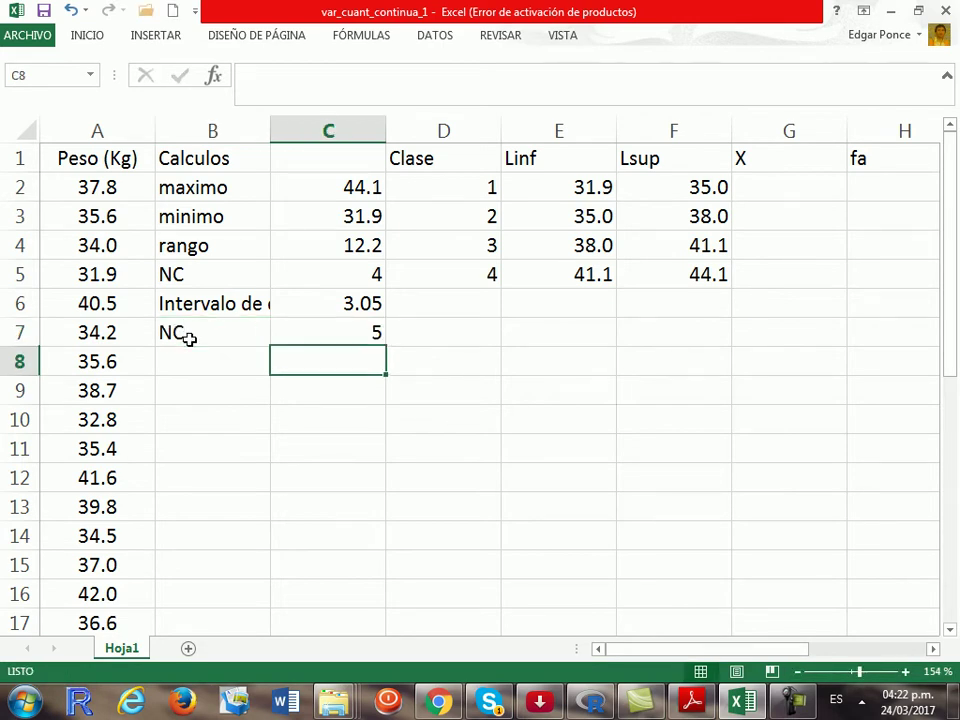
Step: Start a second class table with the heading Clase in D10
{"action": "key", "text": "Down"}
{"action": "key", "text": "Down"}
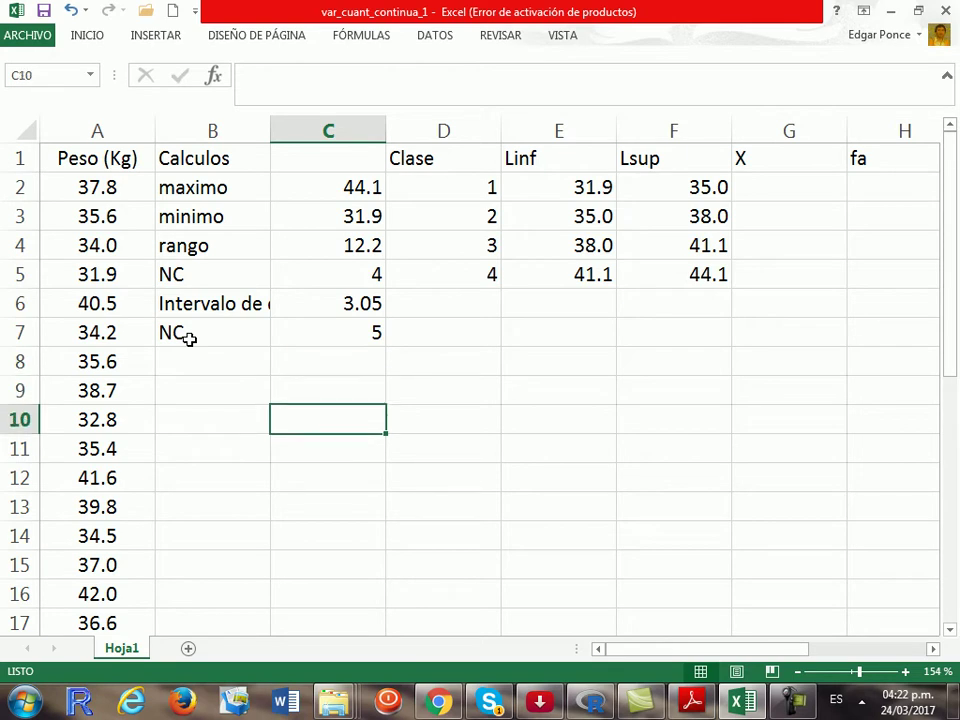
{"action": "key", "text": "Up"}
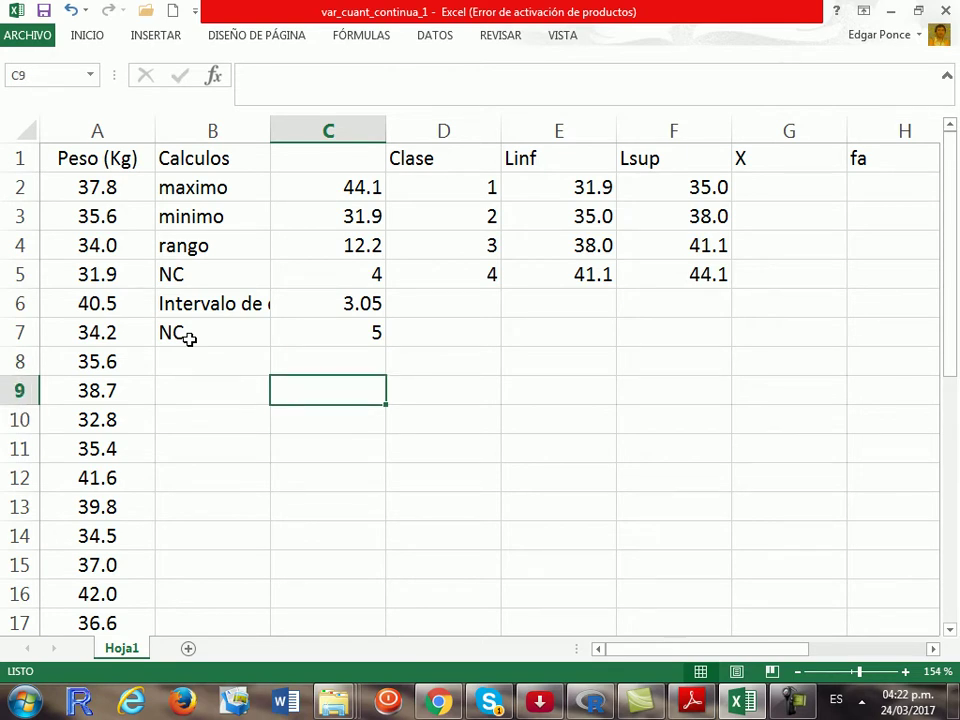
{"action": "key", "text": "Down"}
{"action": "key", "text": "Right"}
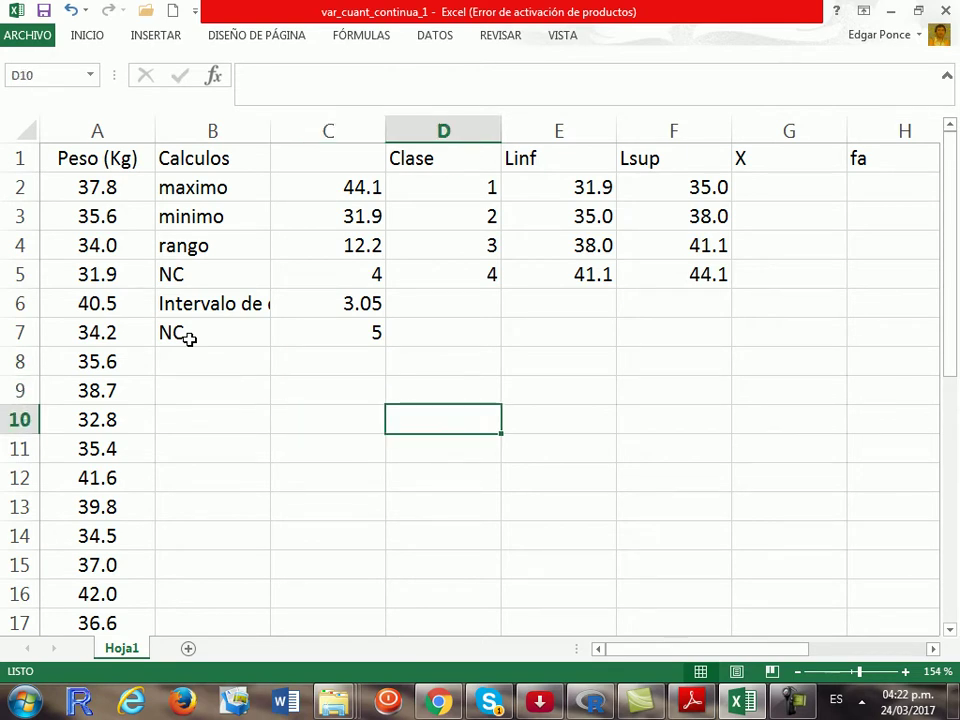
{"action": "type", "text": "Clase"}
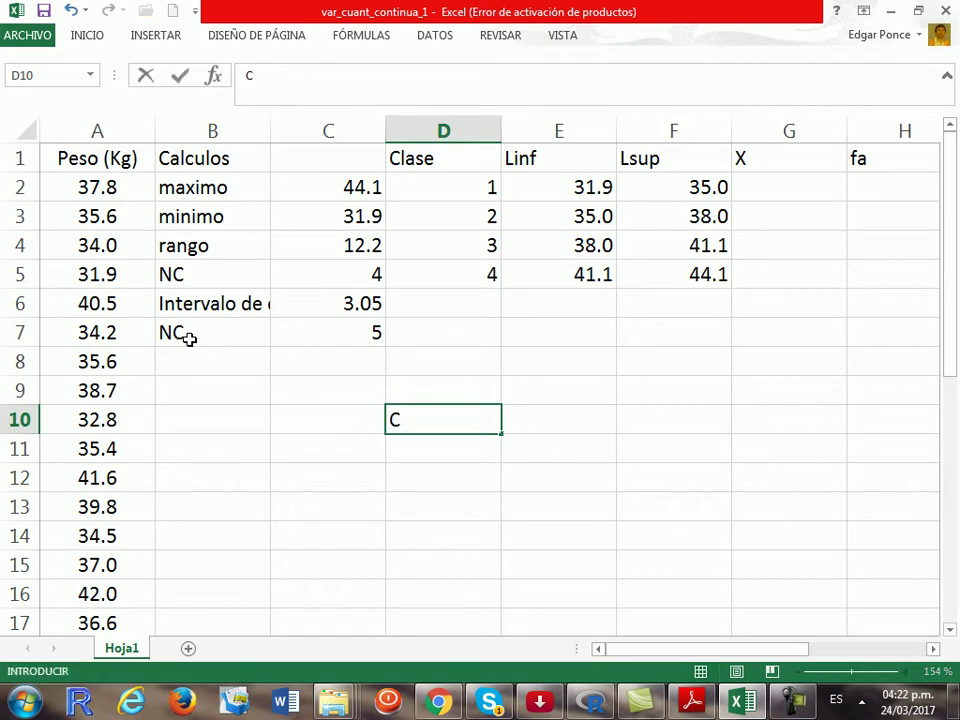
{"action": "key", "text": "Return"}
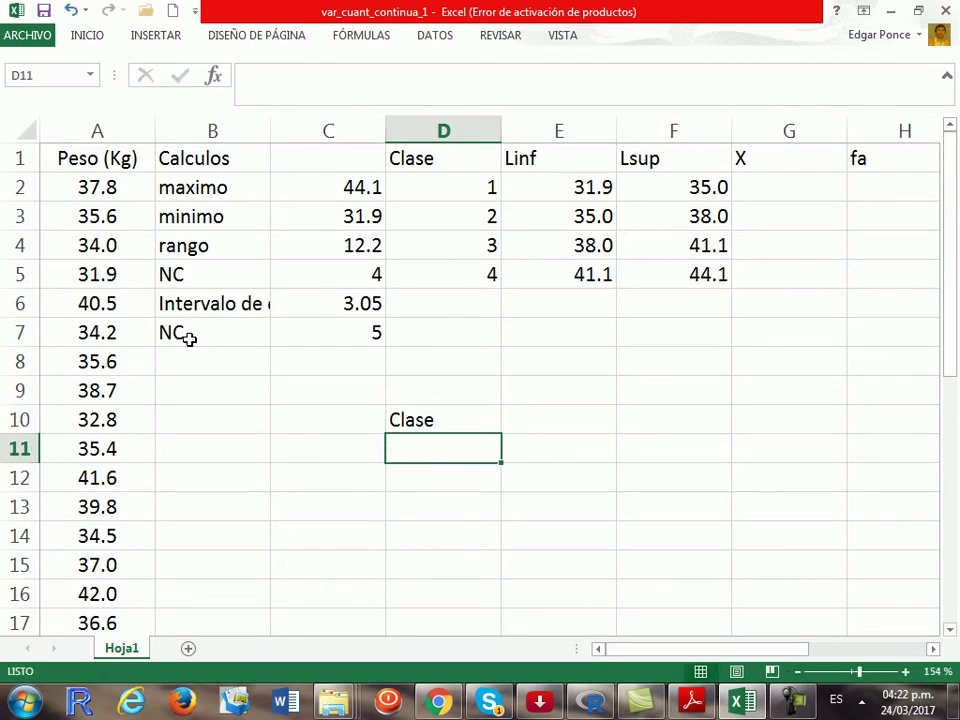
Step: Number the classes of the second table from 1 to 5 in D11:D15
{"action": "type", "text": "1"}
{"action": "key", "text": "Return"}
{"action": "type", "text": "2"}
{"action": "key", "text": "Return"}
{"action": "type", "text": "3"}
{"action": "key", "text": "Return"}
{"action": "type", "text": "4"}
{"action": "key", "text": "Return"}
{"action": "type", "text": "5"}
{"action": "key", "text": "Return"}
Step: Add the limit headings Linf in E10 and Lsup in F10, matching the first table
{"action": "key", "text": "Up"}
{"action": "key", "text": "Up"}
{"action": "key", "text": "Up"}
{"action": "key", "text": "Up"}
{"action": "key", "text": "Up"}
{"action": "key", "text": "Up"}
{"action": "key", "text": "Up"}
{"action": "key", "text": "Up"}
{"action": "key", "text": "Up"}
{"action": "key", "text": "Up"}
{"action": "key", "text": "Up"}
{"action": "key", "text": "Up"}
{"action": "key", "text": "Up"}
{"action": "key", "text": "Up"}
{"action": "key", "text": "Up"}
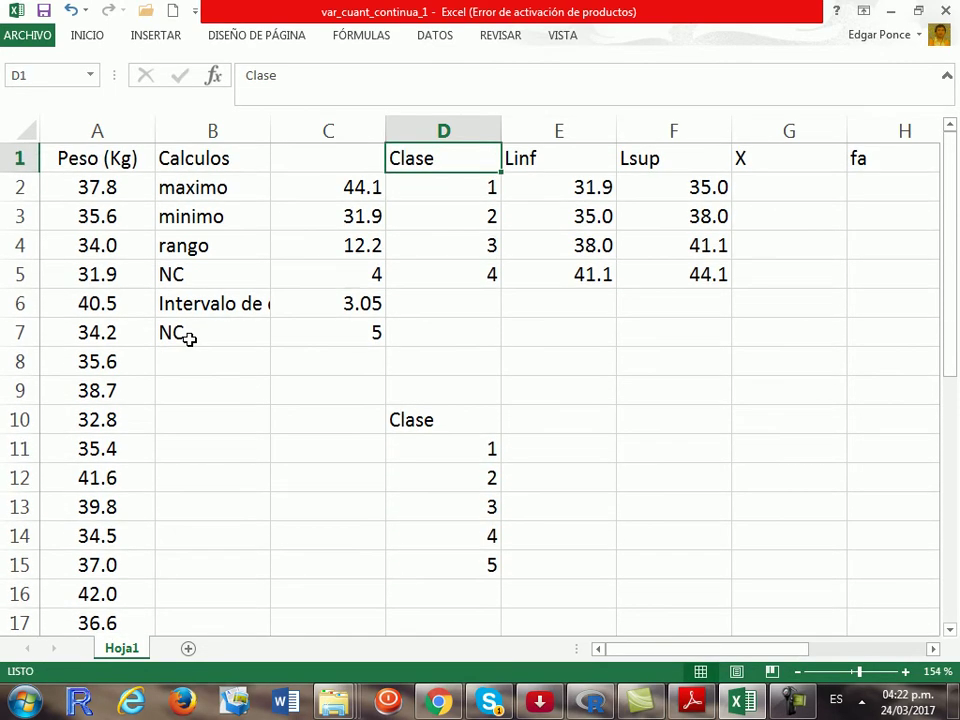
{"action": "key", "text": "Down"}
{"action": "key", "text": "Down"}
{"action": "key", "text": "Down"}
{"action": "key", "text": "Down"}
{"action": "key", "text": "Down"}
{"action": "key", "text": "Down"}
{"action": "key", "text": "Down"}
{"action": "key", "text": "Down"}
{"action": "key", "text": "Down"}
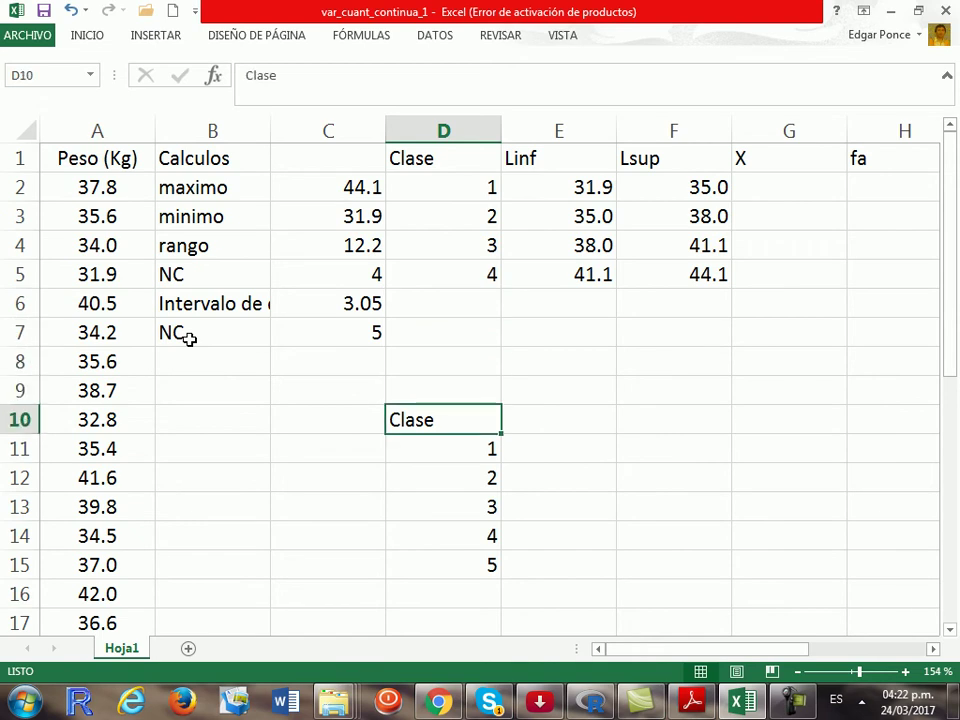
{"action": "key", "text": "Right"}
{"action": "type", "text": "Linf"}
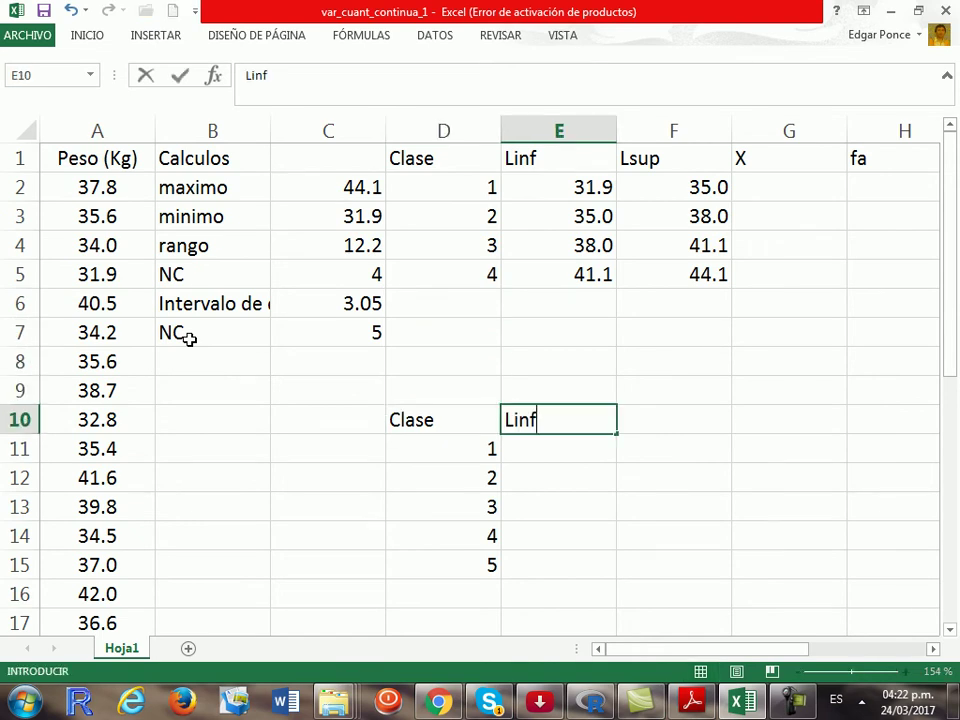
{"action": "key", "text": "Tab"}
{"action": "type", "text": "Lsup"}
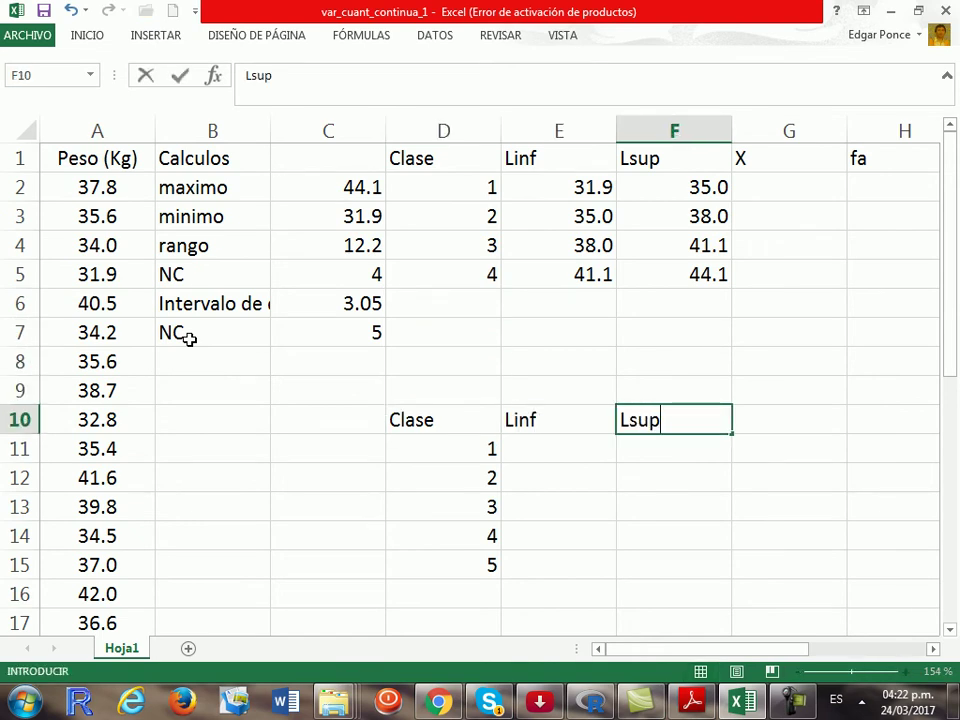
{"action": "key", "text": "Return"}
Step: Set the first class's lower limit in E11 to the minimum weight with =C3
{"action": "key", "text": "Left"}
{"action": "key", "text": "Down"}
{"action": "key", "text": "Up"}
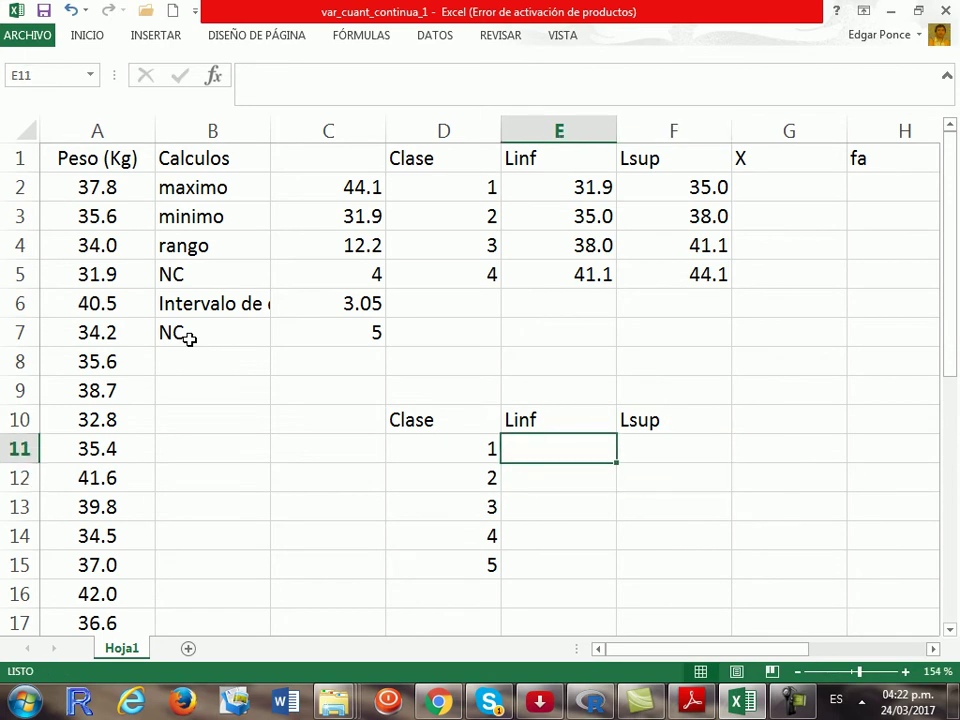
{"action": "type", "text": "="}
{"action": "key", "text": "Up"}
{"action": "key", "text": "Up"}
{"action": "key", "text": "Up"}
{"action": "key", "text": "Up"}
{"action": "key", "text": "Up"}
{"action": "key", "text": "Up"}
{"action": "key", "text": "Up"}
{"action": "key", "text": "Up"}
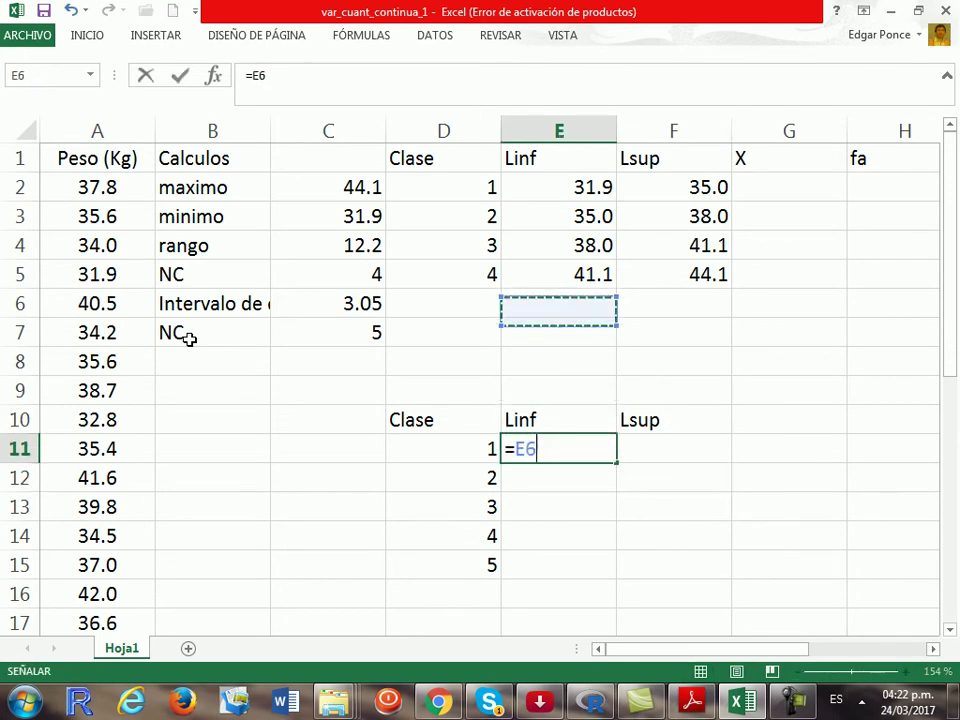
{"action": "key", "text": "Up"}
{"action": "key", "text": "Left"}
{"action": "key", "text": "Left"}
{"action": "key", "text": "Down"}
{"action": "key", "text": "Return"}
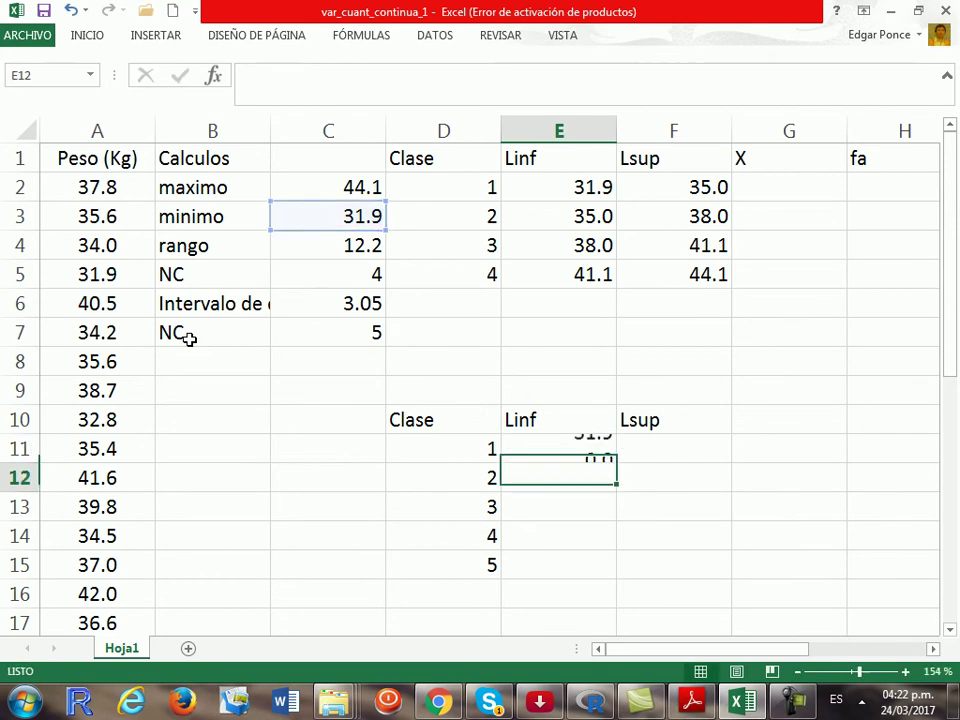
Step: Add the label Intervalo de clase in B8, under the second NC label
{"action": "key", "text": "Up"}
{"action": "key", "text": "Right"}
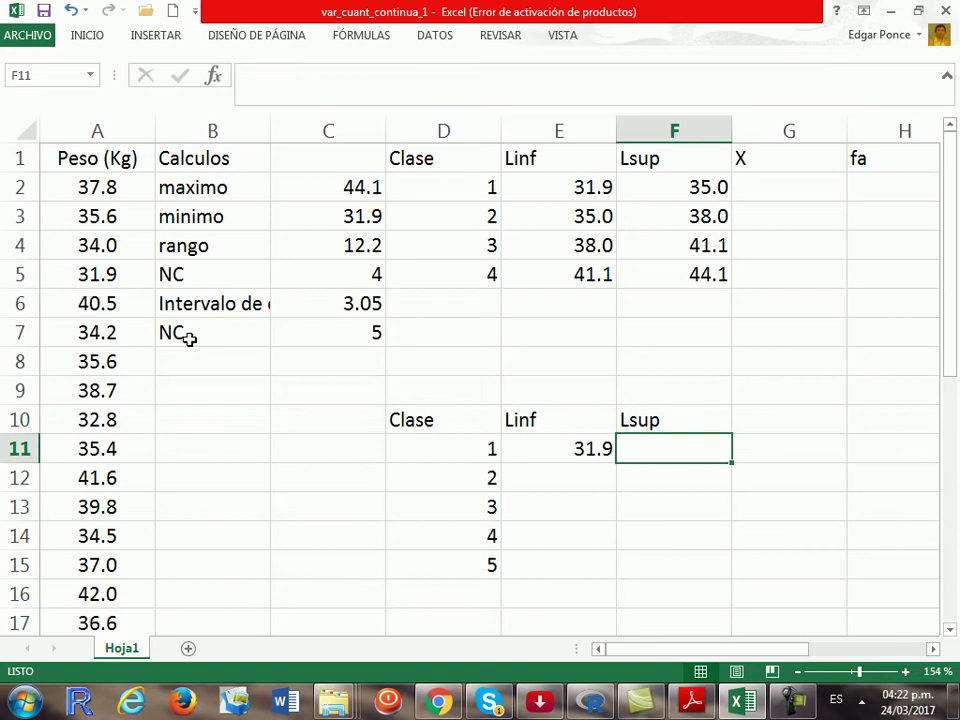
{"action": "key", "text": "Up"}
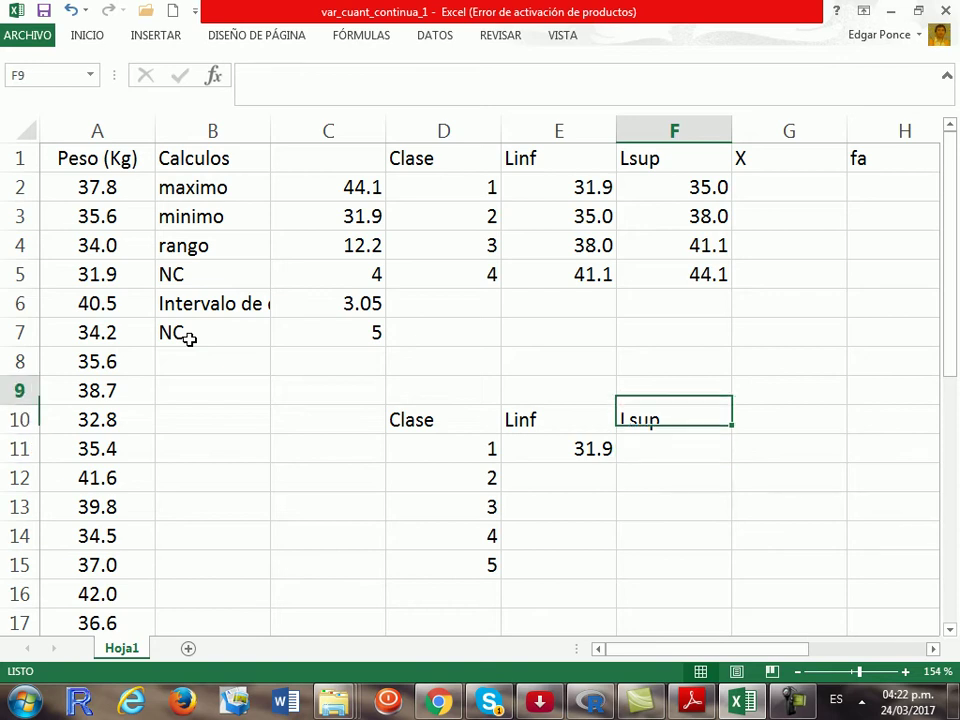
{"action": "key", "text": "Up"}
{"action": "key", "text": "Up"}
{"action": "key", "text": "Left"}
{"action": "key", "text": "Left"}
{"action": "key", "text": "Left"}
{"action": "key", "text": "Left"}
{"action": "type", "text": "Intervalo de clase"}
{"action": "key", "text": "Tab"}
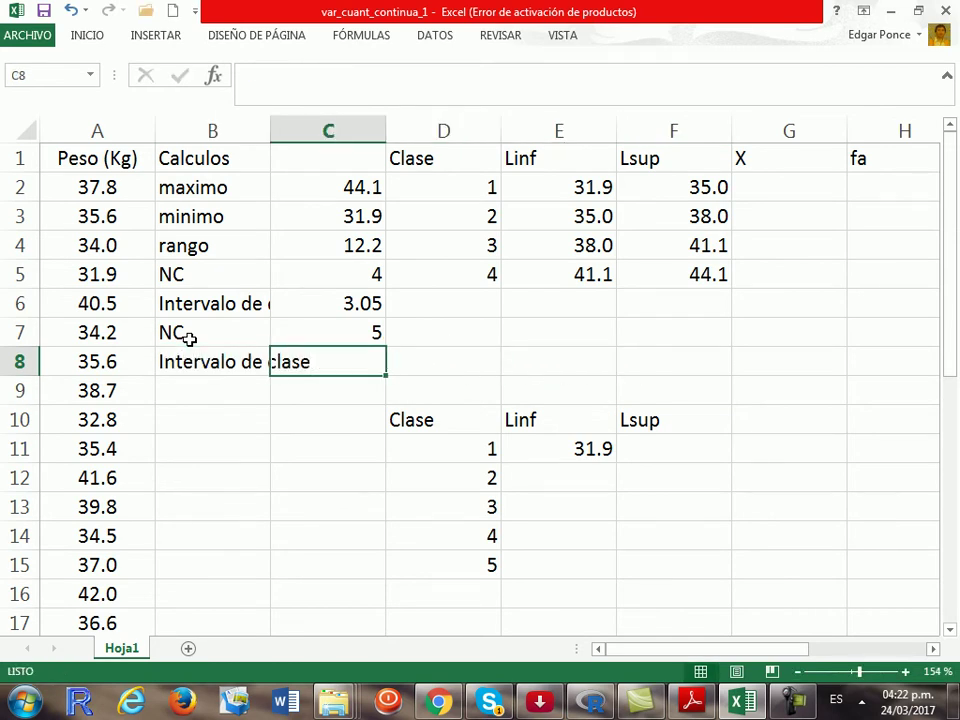
Step: Calculate the five-class interval in C8 by dividing the range by 5, =C4/5
{"action": "type", "text": "="}
{"action": "key", "text": "Up"}
{"action": "key", "text": "Up"}
{"action": "key", "text": "Up"}
{"action": "key", "text": "Up"}
{"action": "type", "text": "/"}
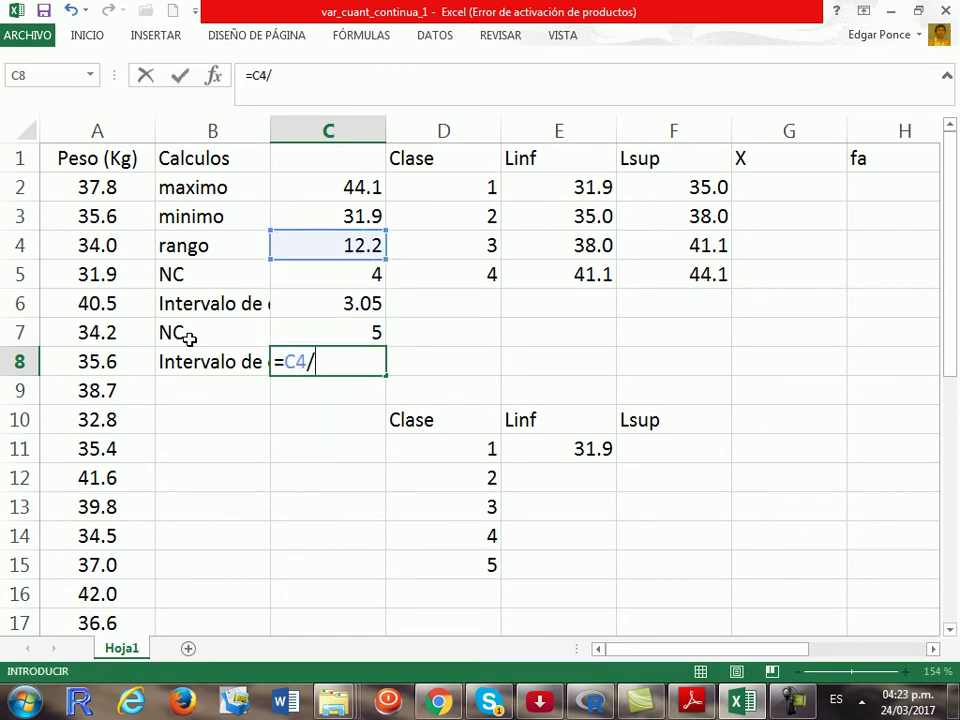
{"action": "type", "text": "5"}
{"action": "key", "text": "Return"}
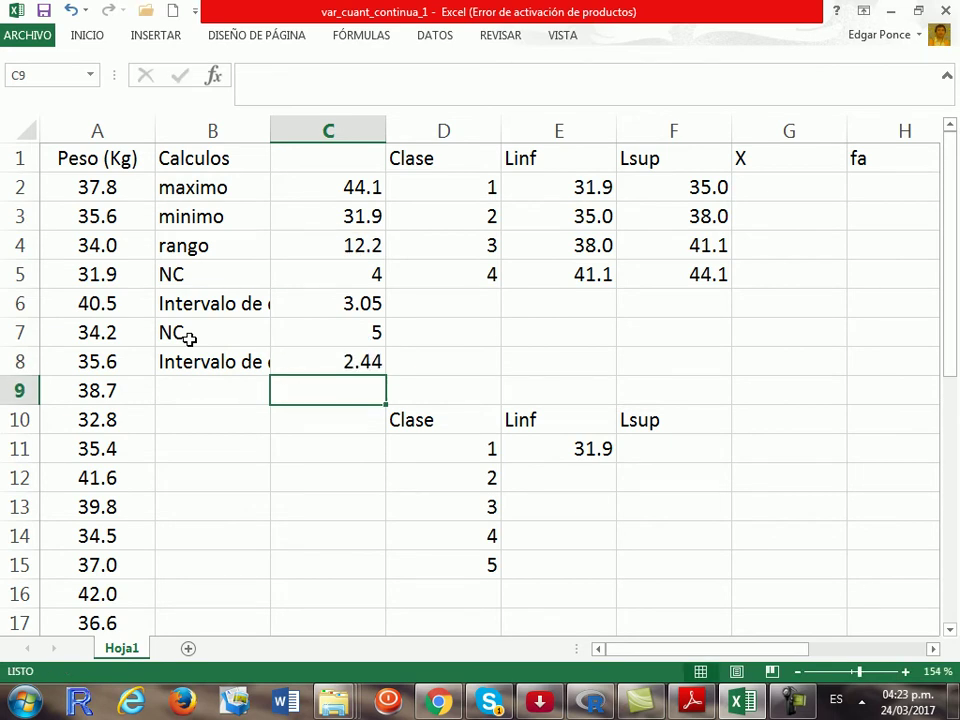
Step: Calculate the first class's upper limit in F11 by adding the new class interval, =E11+C8
{"action": "key", "text": "Down"}
{"action": "key", "text": "Down"}
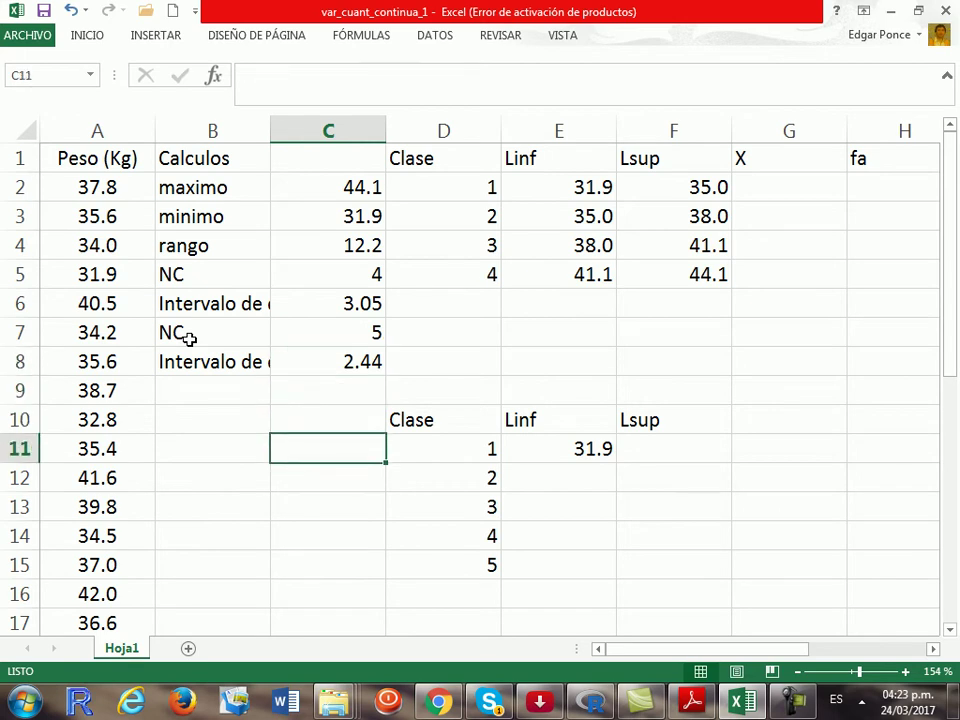
{"action": "key", "text": "Right"}
{"action": "key", "text": "Right"}
{"action": "key", "text": "Right"}
{"action": "type", "text": "="}
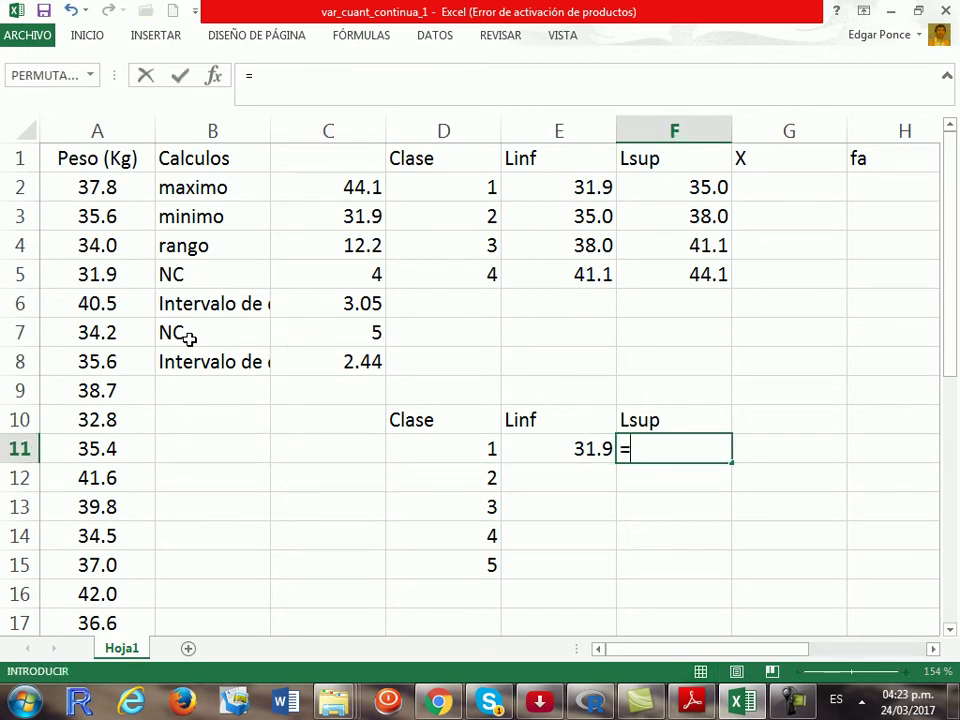
{"action": "key", "text": "Left"}
{"action": "type", "text": "+"}
{"action": "key", "text": "Up"}
{"action": "key", "text": "Up"}
{"action": "key", "text": "Up"}
{"action": "key", "text": "Left"}
{"action": "key", "text": "Left"}
{"action": "key", "text": "Left"}
{"action": "key", "text": "Return"}
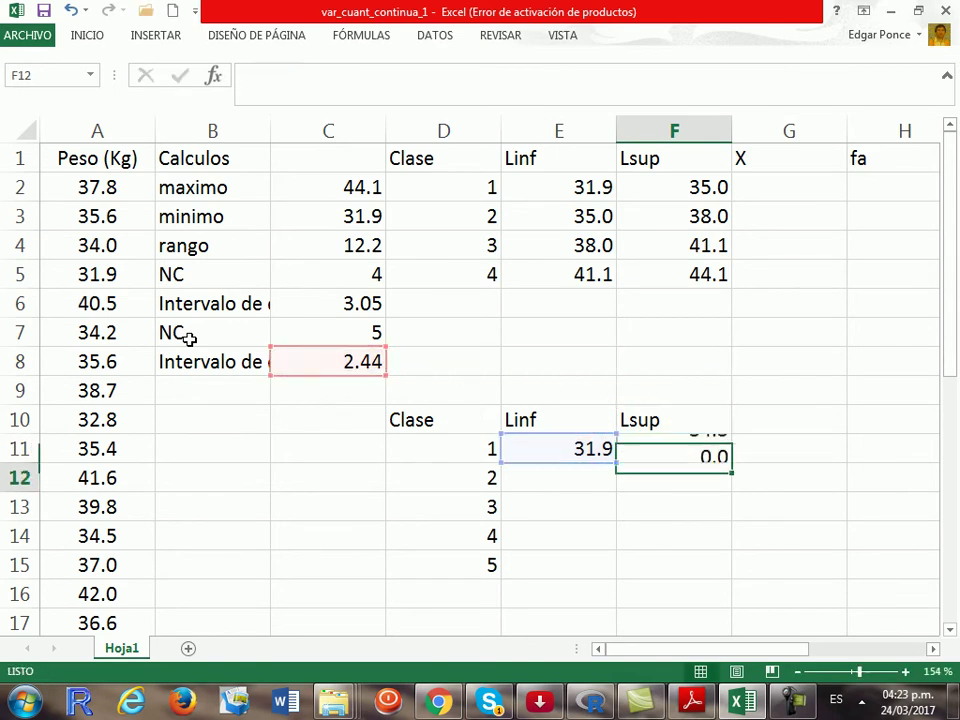
Step: Set the second class's lower limit in E12 to the previous upper limit with =F11
{"action": "key", "text": "Left"}
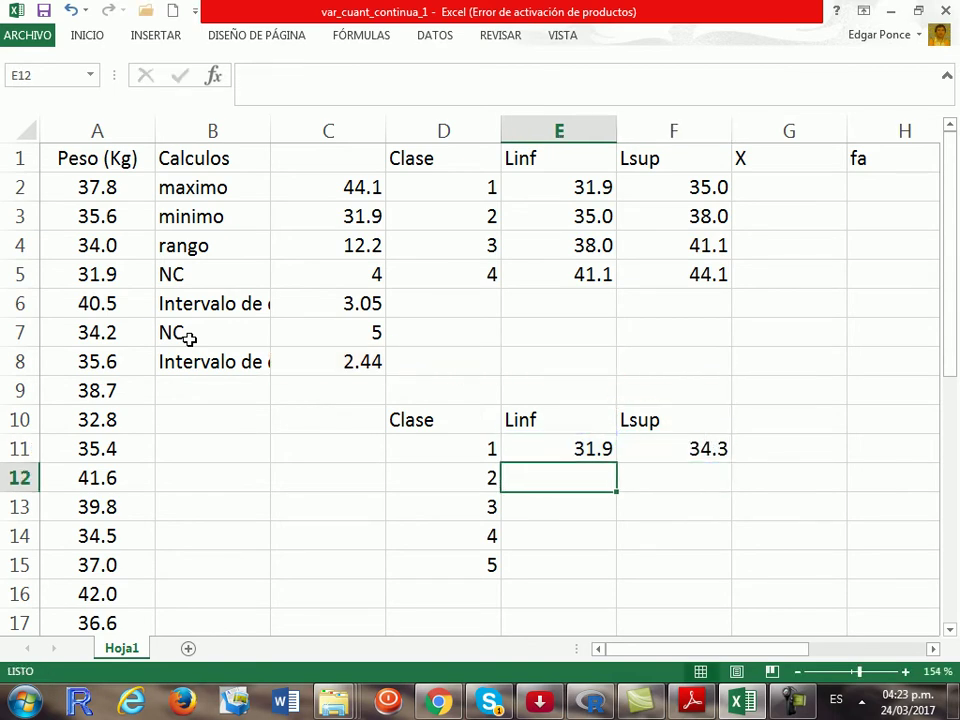
{"action": "type", "text": "="}
{"action": "key", "text": "Up"}
{"action": "key", "text": "Right"}
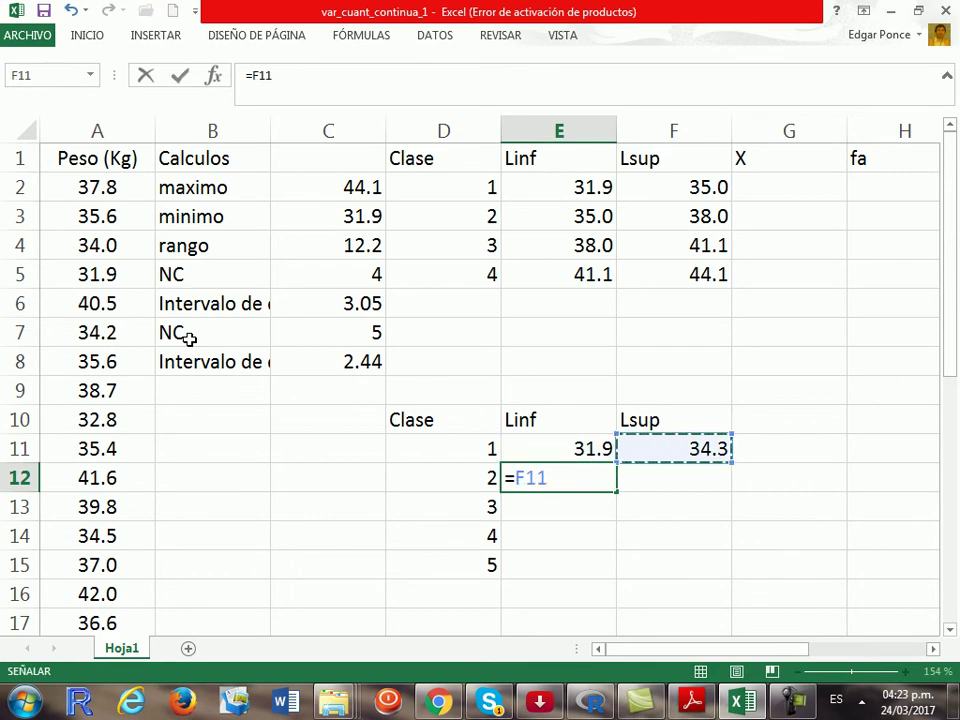
{"action": "key", "text": "Return"}
Step: Calculate the second class's upper limit in F12 as =E12+$C$8 and fill E12:F12 down through row 15
{"action": "key", "text": "Up"}
{"action": "key", "text": "Right"}
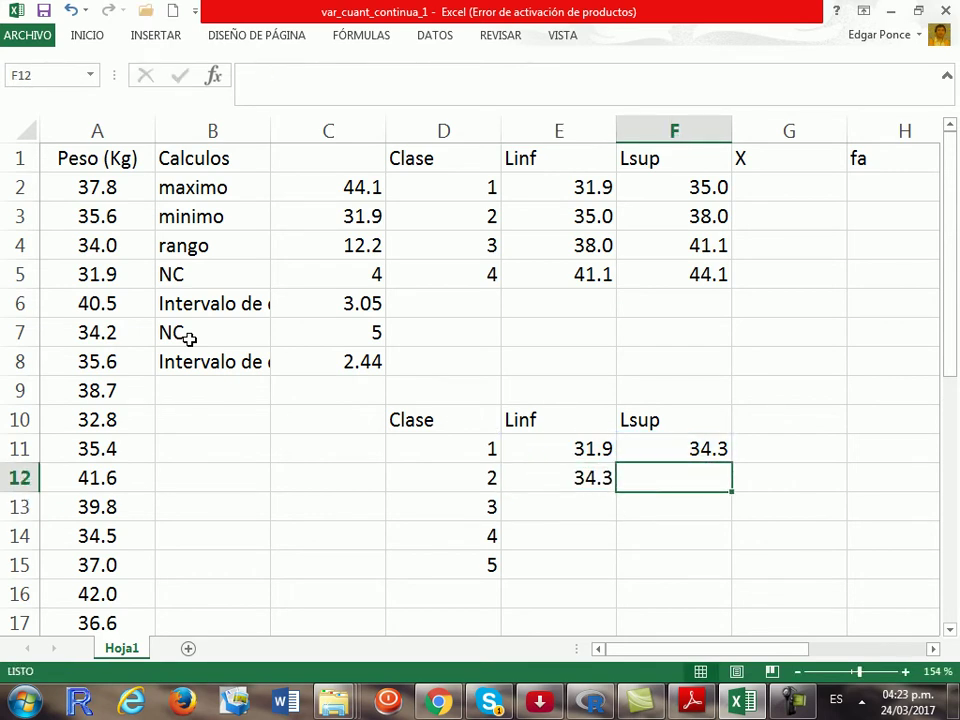
{"action": "type", "text": "="}
{"action": "key", "text": "Left"}
{"action": "type", "text": "+"}
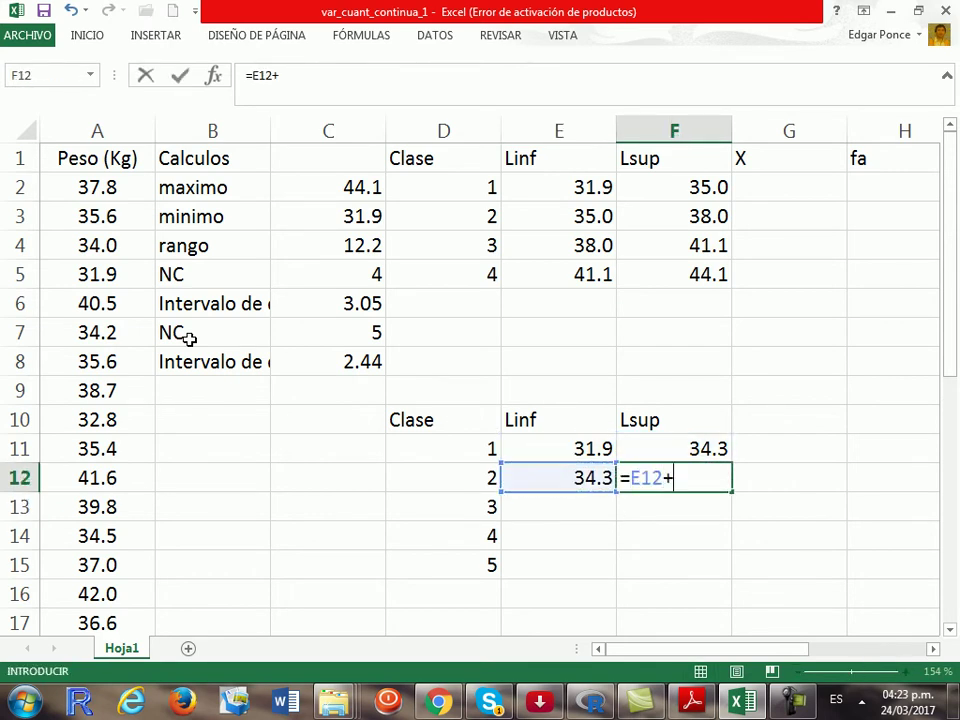
{"action": "left_click", "coordinate": [370, 362]}
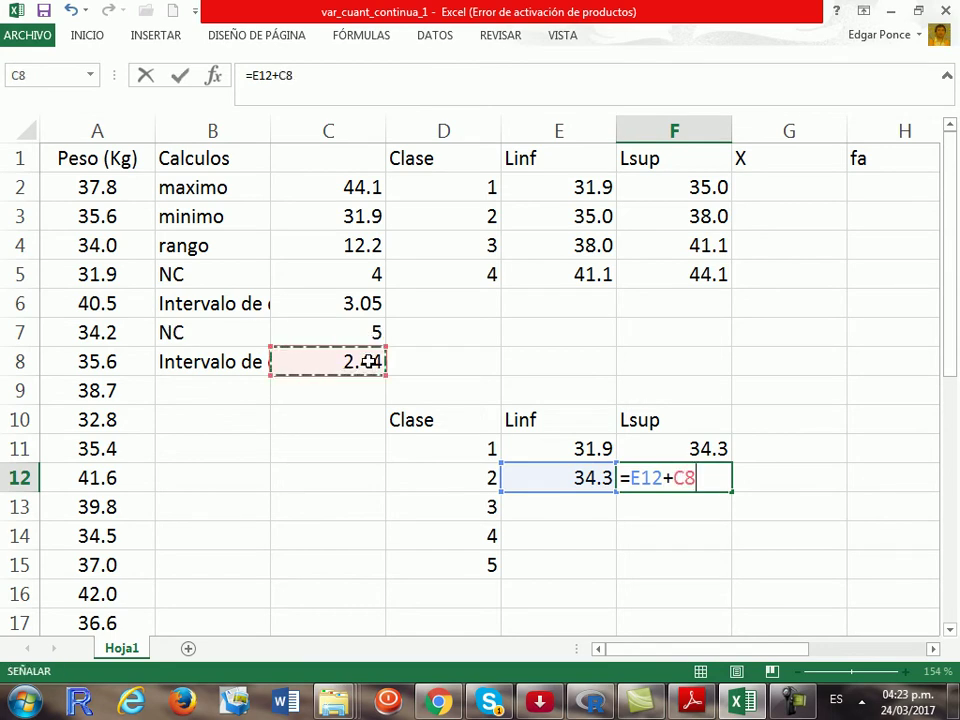
{"action": "left_click", "coordinate": [273, 80]}
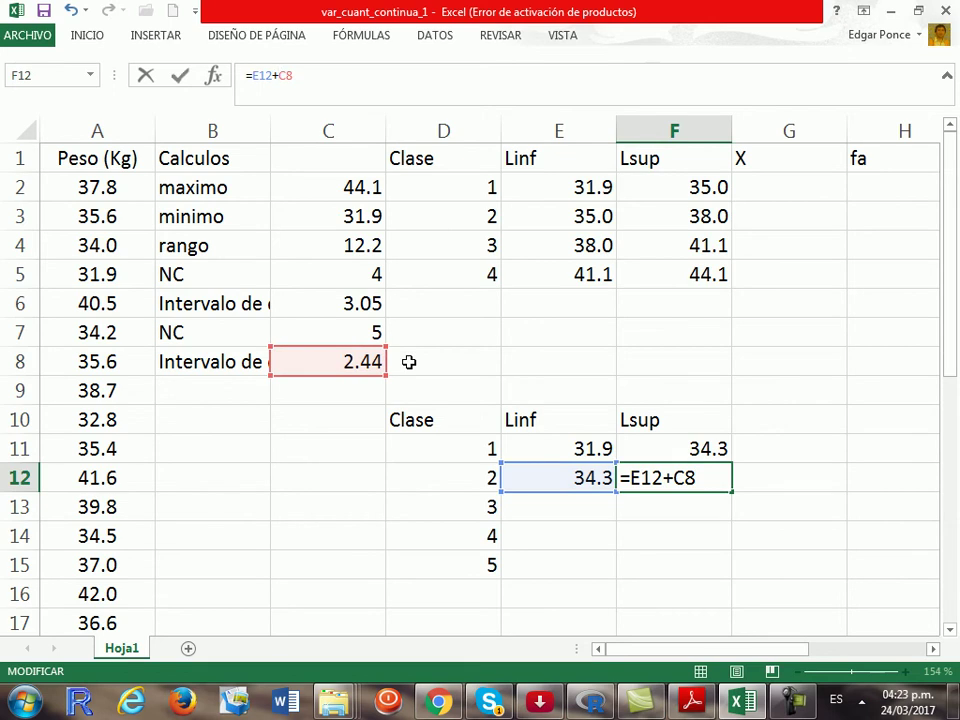
{"action": "type", "text": "$C$"}
{"action": "key", "text": "Return"}
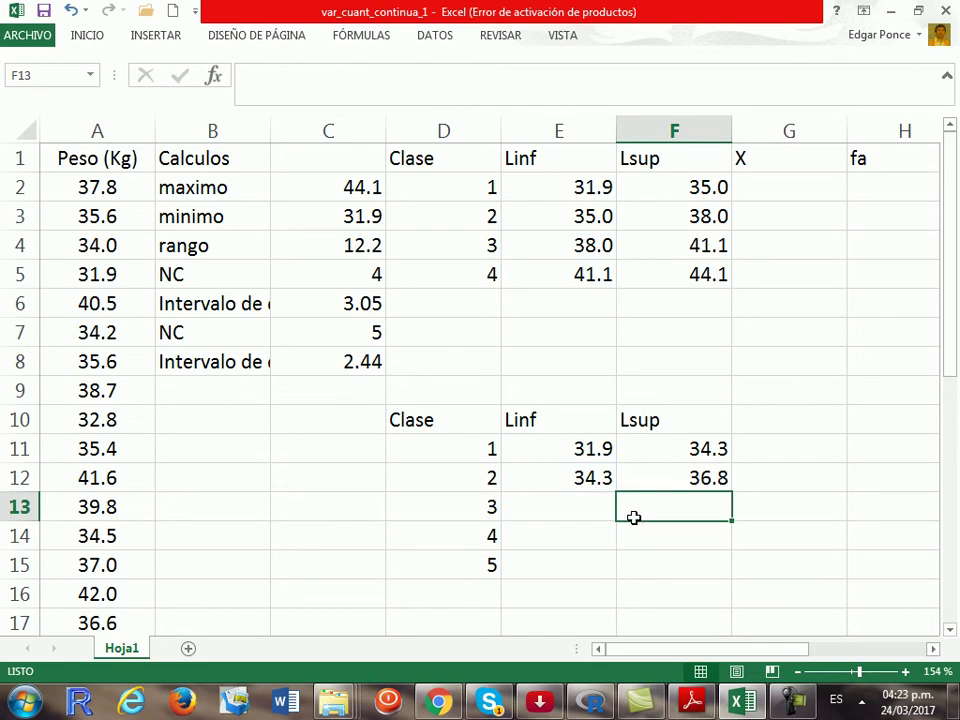
{"action": "left_click_drag", "start_coordinate": [587, 480], "coordinate": [721, 570]}
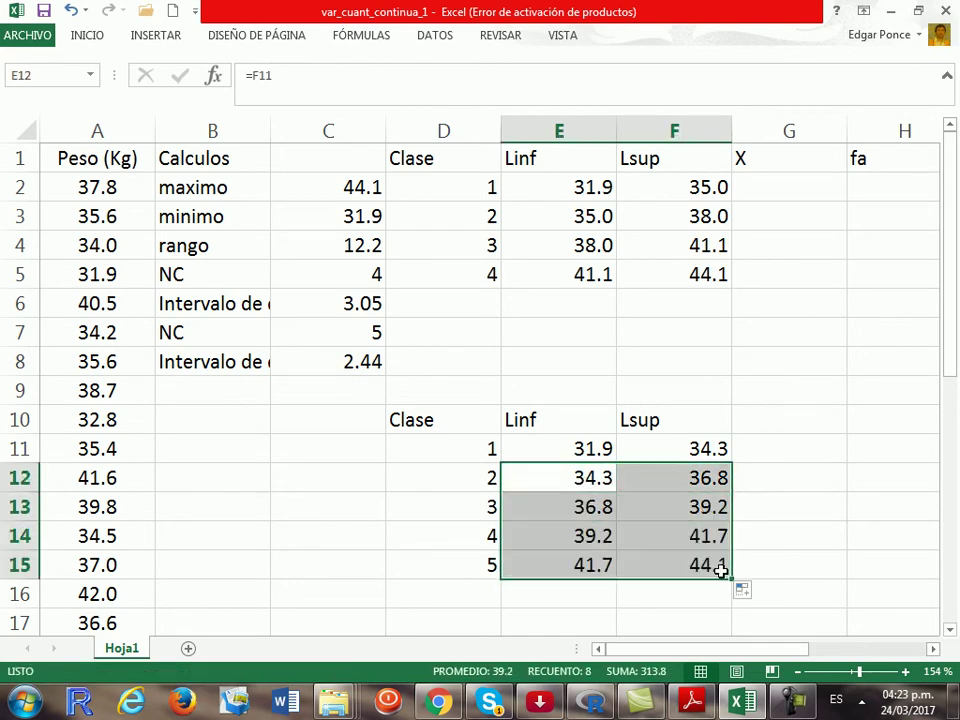
{"action": "left_click", "coordinate": [721, 570]}
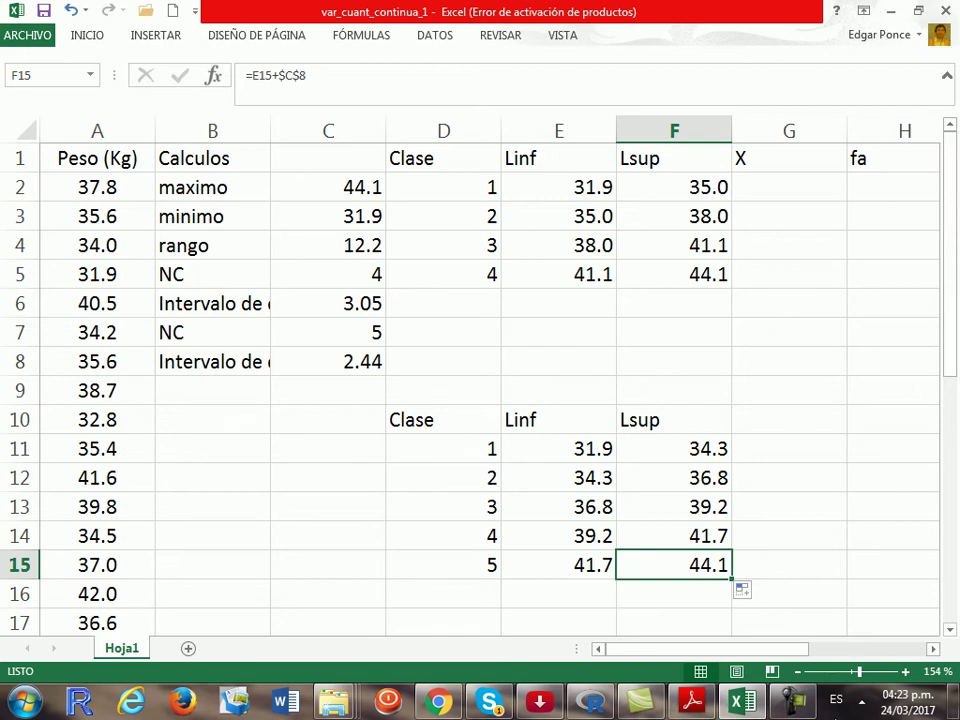
Step: Calculate the first class midpoint of the four-class table in G2 as =(E2+F2)/2
{"action": "key", "text": "Up"}
{"action": "key", "text": "Up"}
{"action": "key", "text": "Up"}
{"action": "key", "text": "Up"}
{"action": "key", "text": "Up"}
{"action": "key", "text": "Up"}
{"action": "key", "text": "Up"}
{"action": "key", "text": "Up"}
{"action": "key", "text": "Up"}
{"action": "key", "text": "Up"}
{"action": "key", "text": "Up"}
{"action": "key", "text": "Up"}
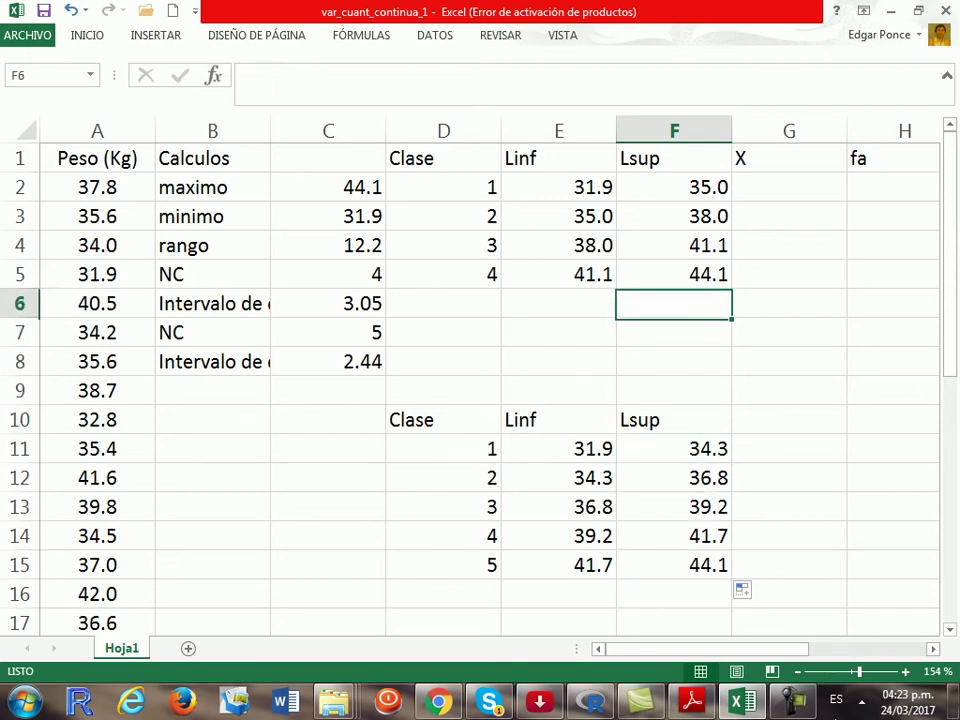
{"action": "left_click", "coordinate": [789, 187]}
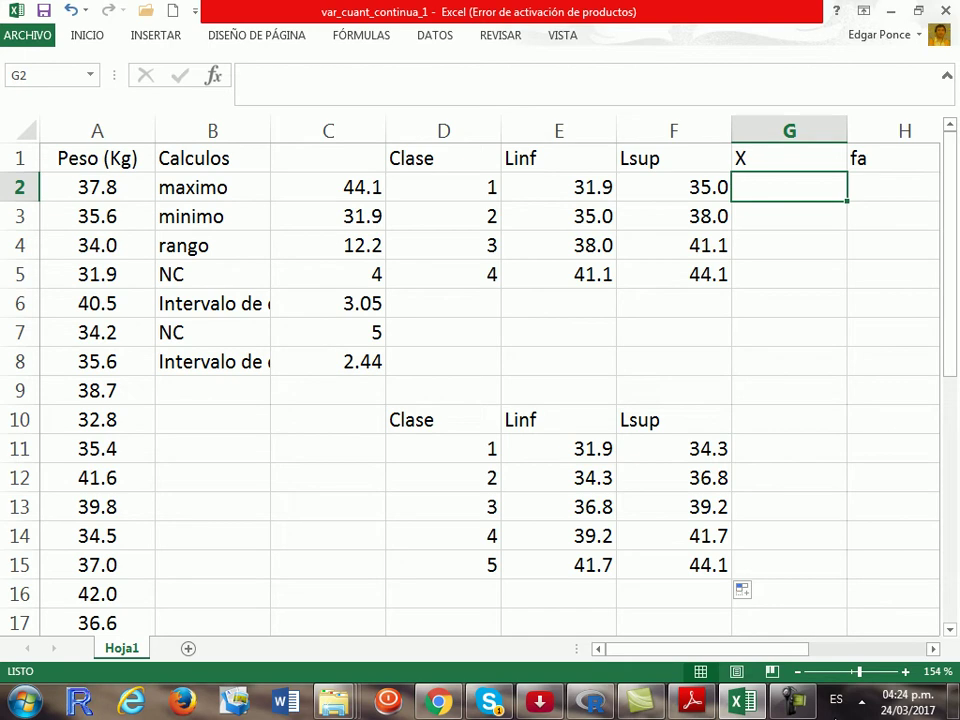
{"action": "type", "text": "=("}
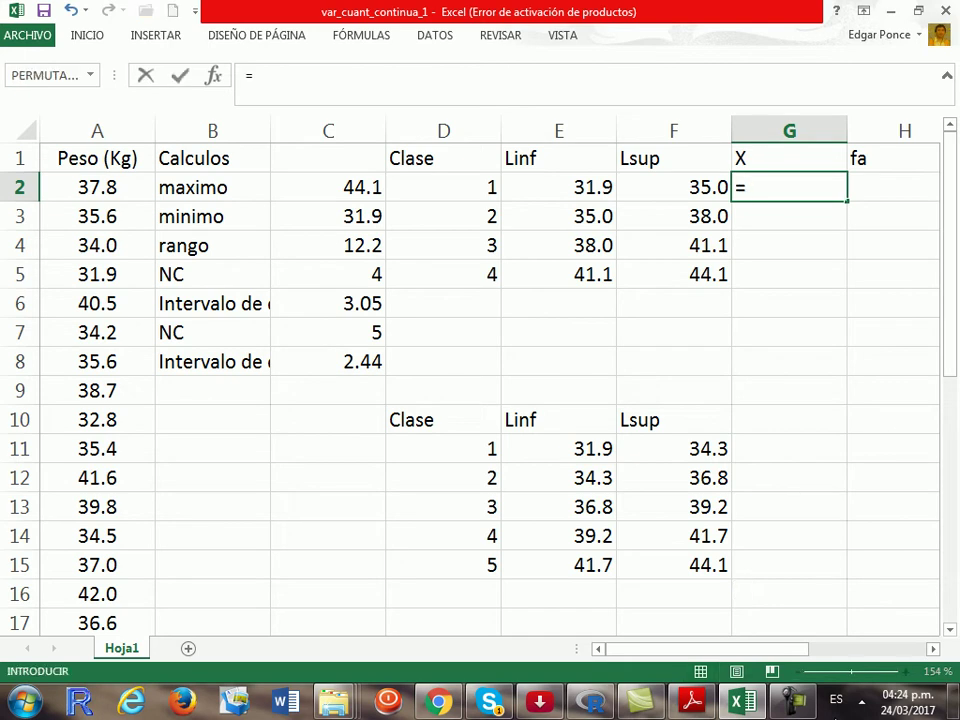
{"action": "left_click", "coordinate": [559, 187]}
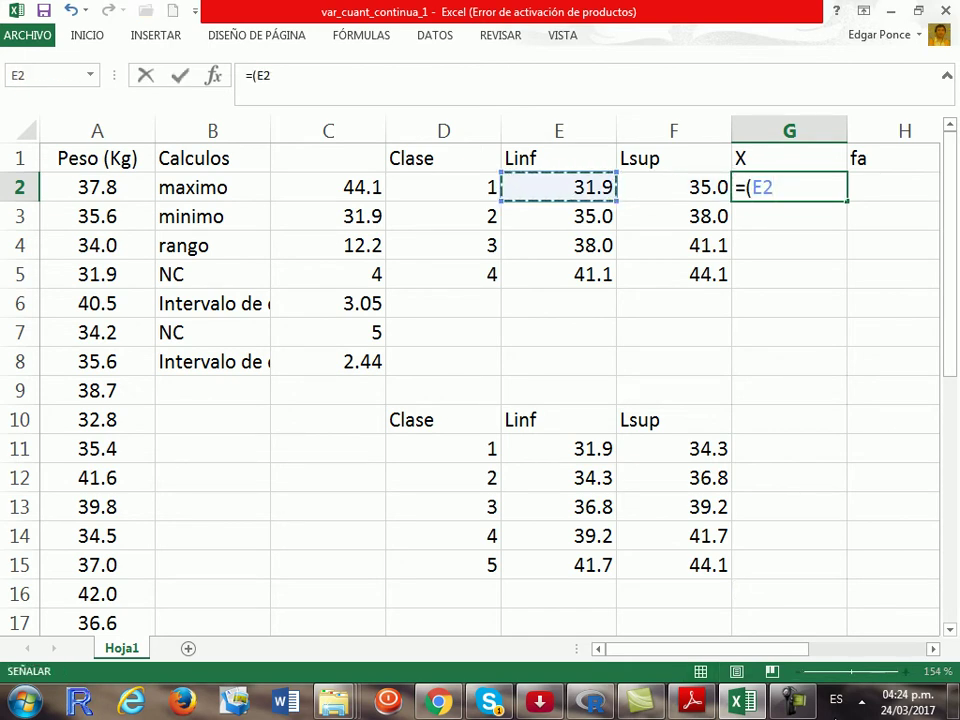
{"action": "type", "text": "+"}
{"action": "left_click", "coordinate": [673, 187]}
{"action": "type", "text": ")/2"}
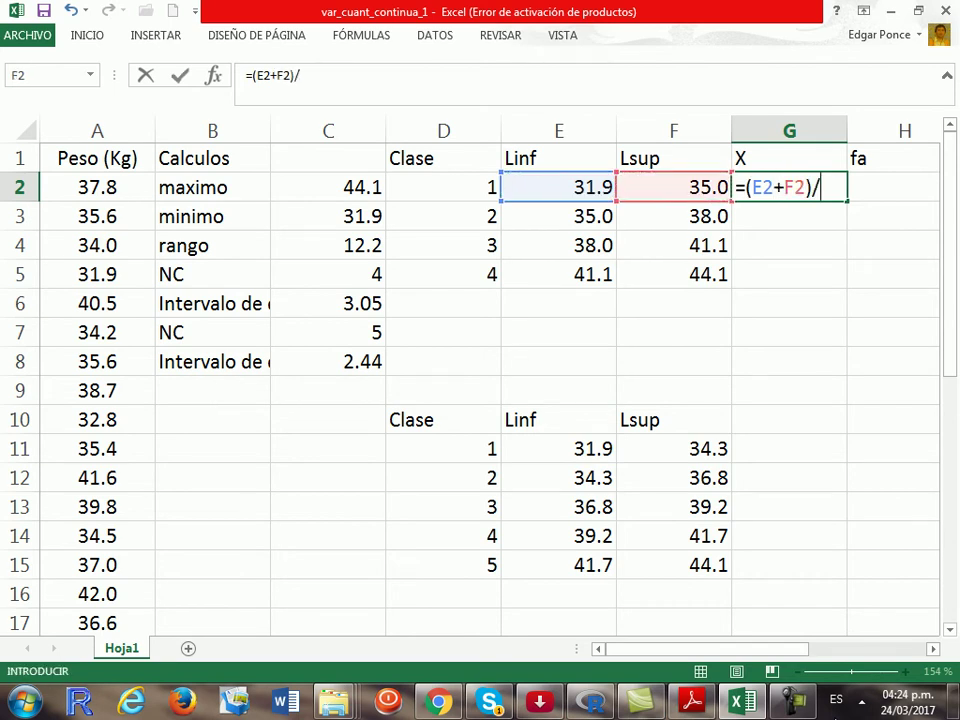
{"action": "key", "text": "Return"}
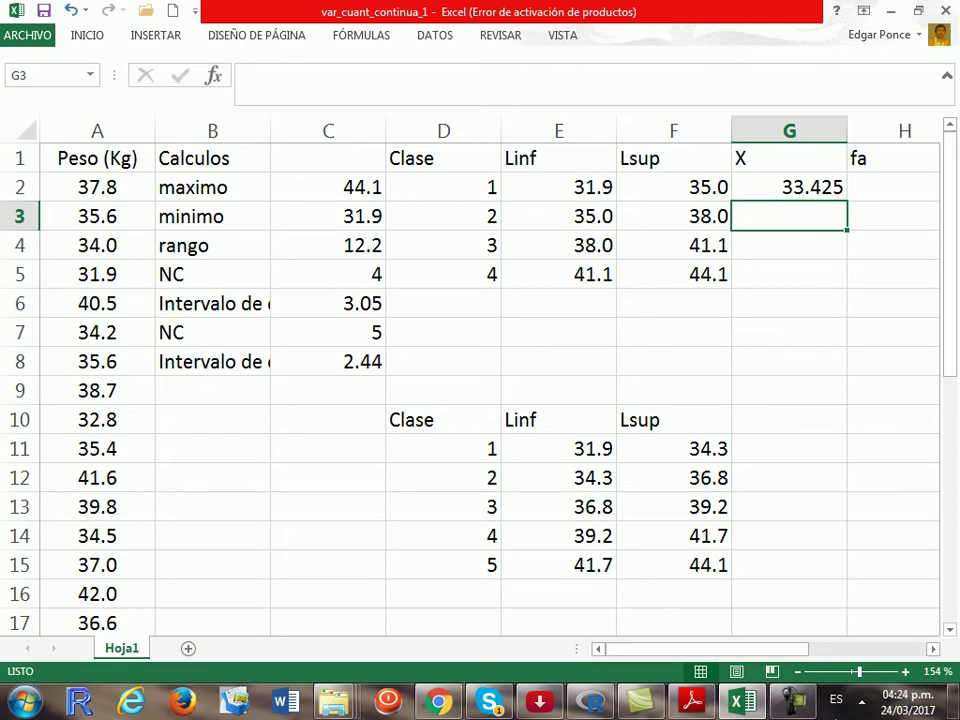
Step: Fill the midpoint formula from G2 down to G5 and format the midpoints as numbers with one decimal place
{"action": "left_click", "coordinate": [776, 189]}
{"action": "left_click_drag", "start_coordinate": [845, 202], "coordinate": [836, 295]}
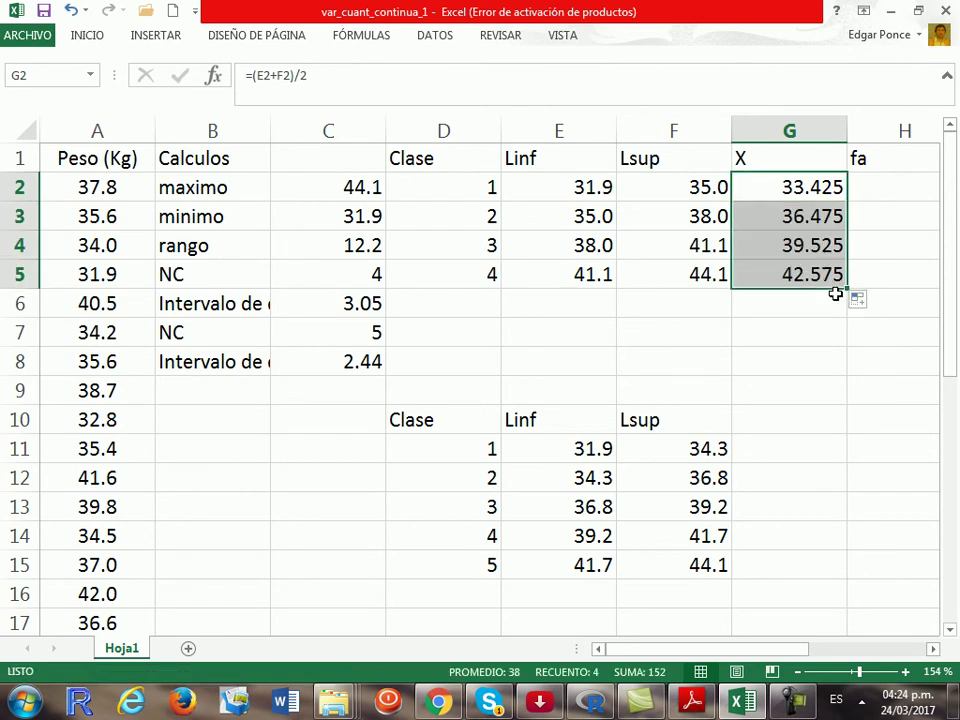
{"action": "right_click", "coordinate": [811, 262]}
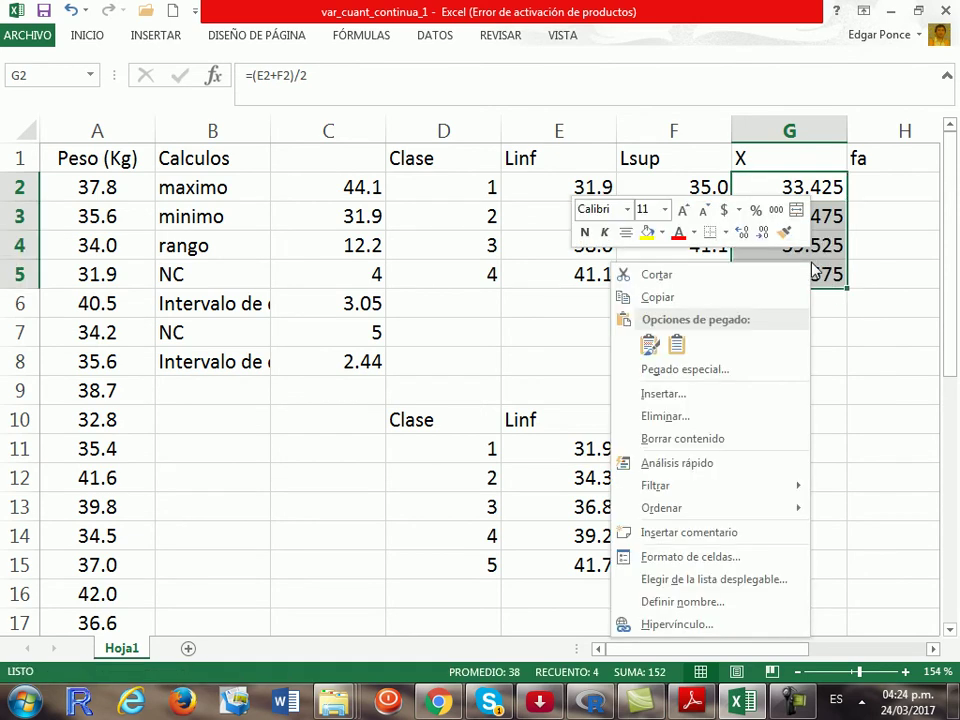
{"action": "left_click", "coordinate": [728, 560]}
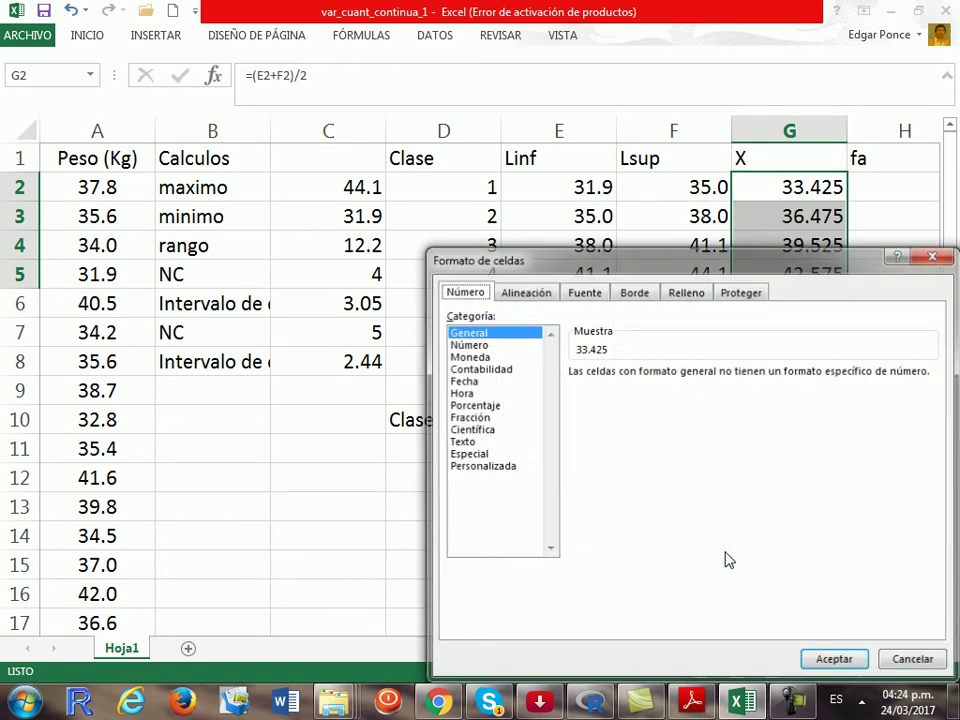
{"action": "left_click", "coordinate": [474, 345]}
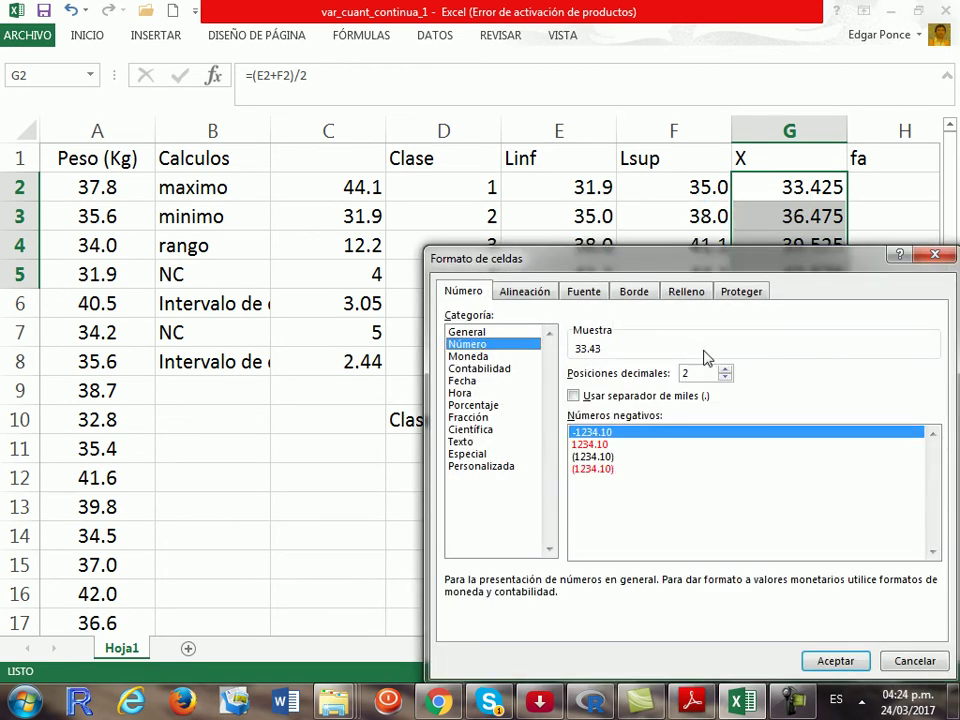
{"action": "left_click", "coordinate": [725, 377]}
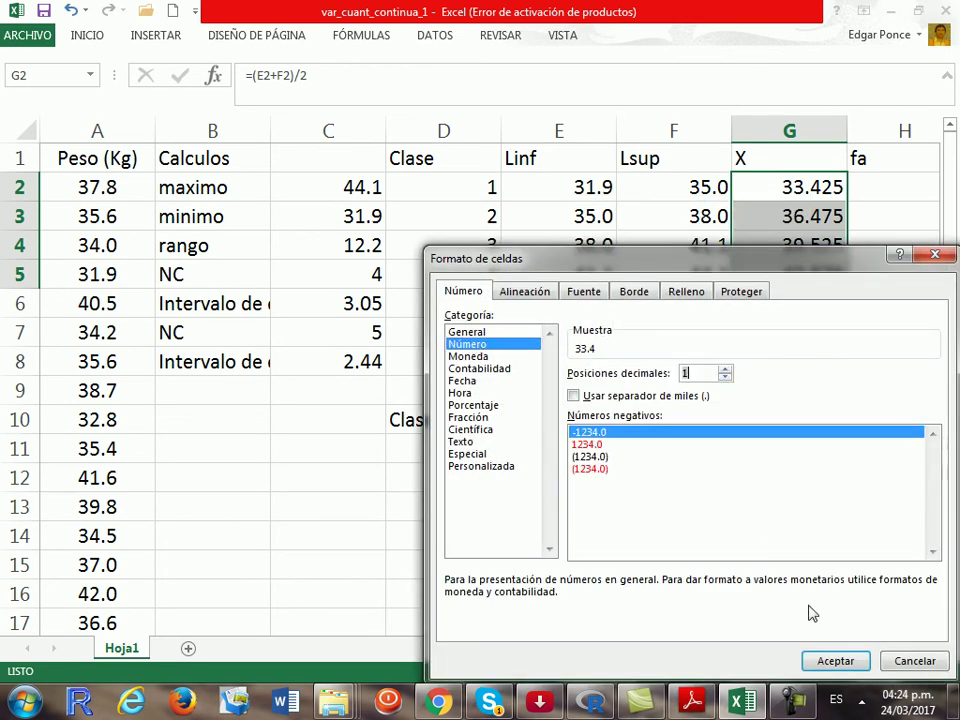
{"action": "left_click", "coordinate": [836, 662]}
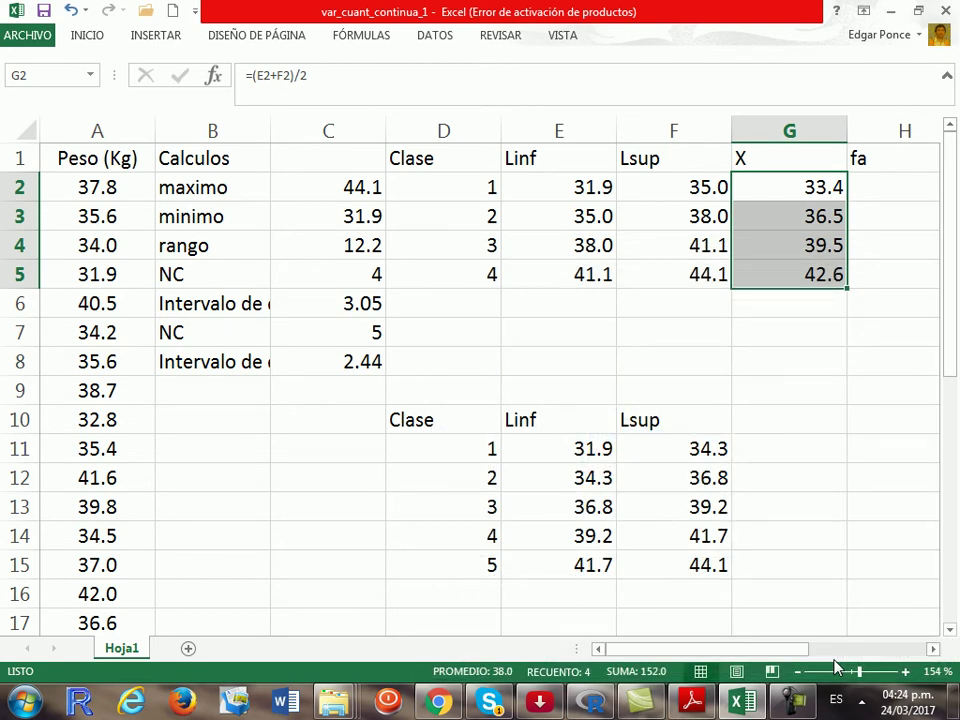
Step: Start the Histogram data analysis and set its input range to the weight values in A2:A32
{"action": "left_click", "coordinate": [882, 208]}
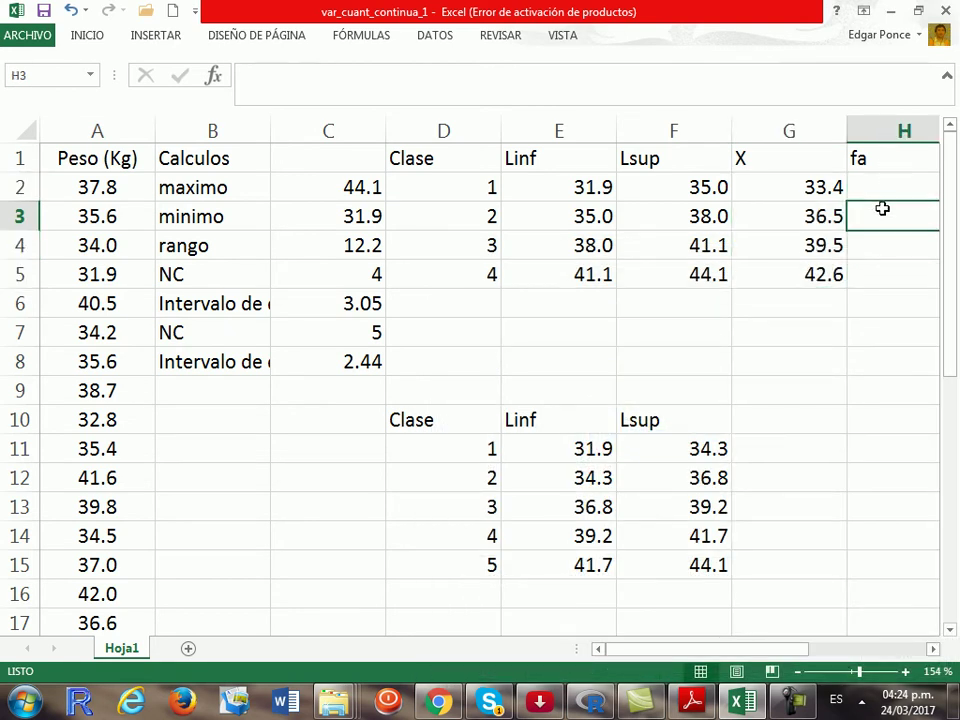
{"action": "left_click", "coordinate": [878, 194]}
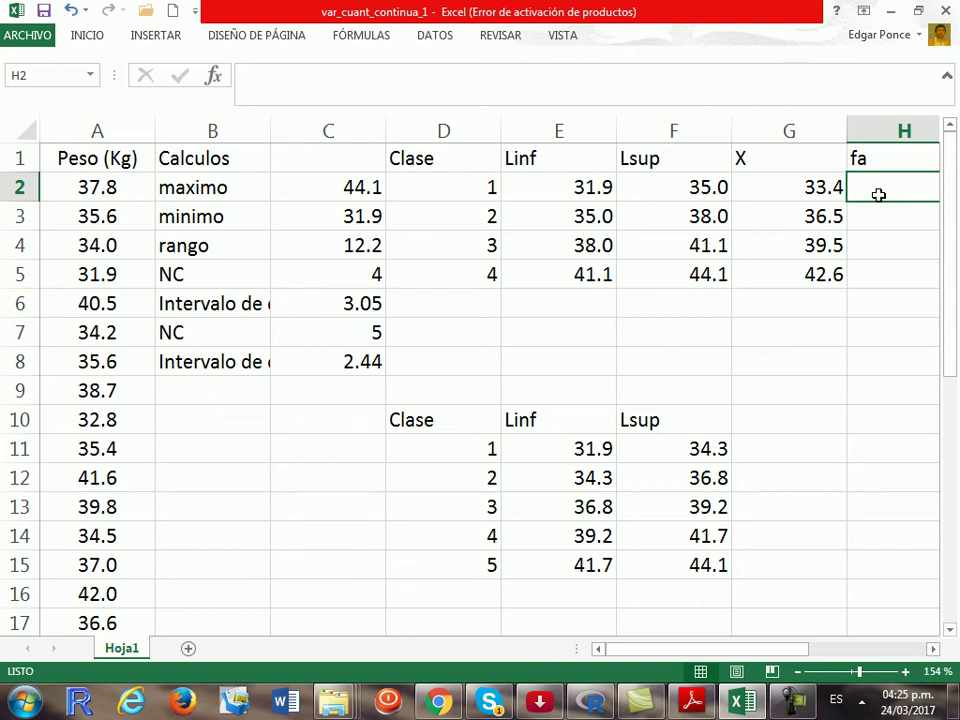
{"action": "left_click", "coordinate": [435, 36]}
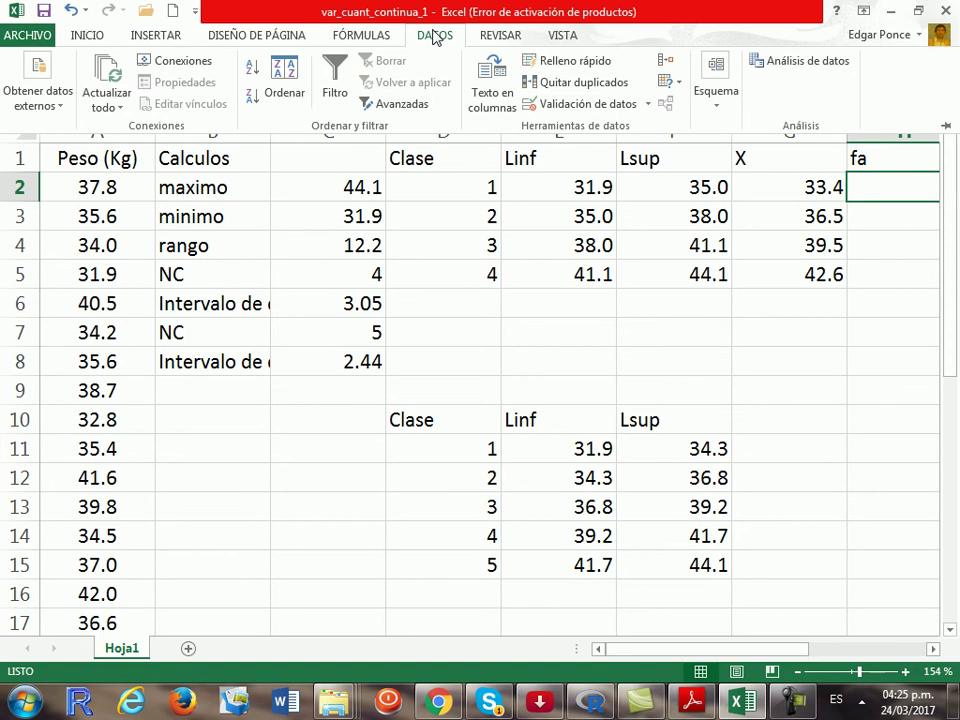
{"action": "left_click", "coordinate": [790, 61]}
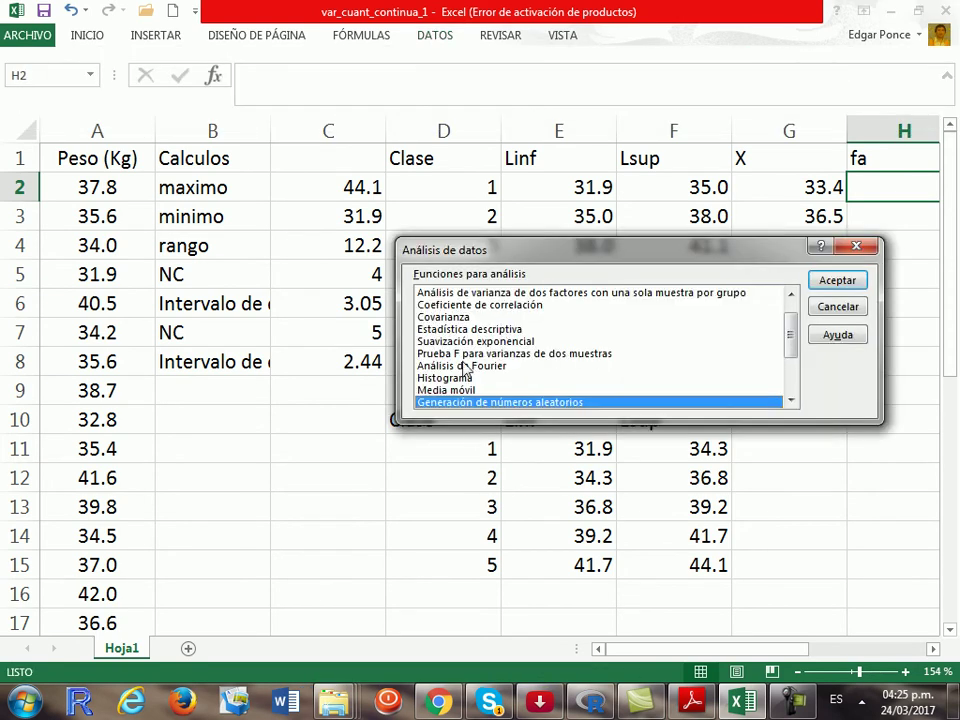
{"action": "left_click", "coordinate": [452, 379]}
{"action": "left_click", "coordinate": [837, 281]}
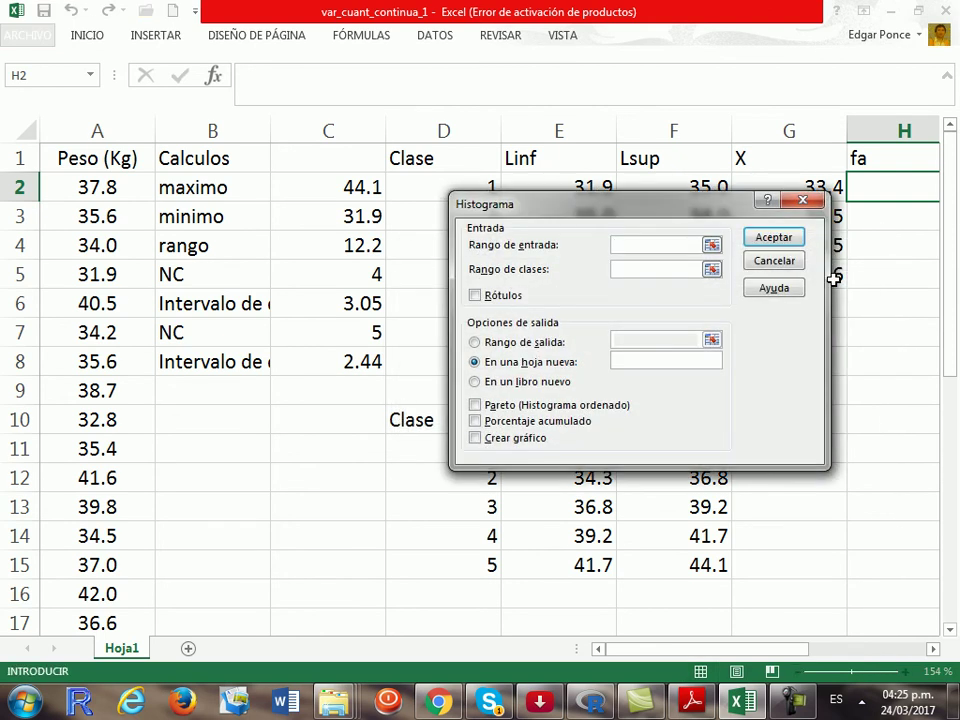
{"action": "left_click", "coordinate": [712, 246]}
{"action": "left_click", "coordinate": [65, 188]}
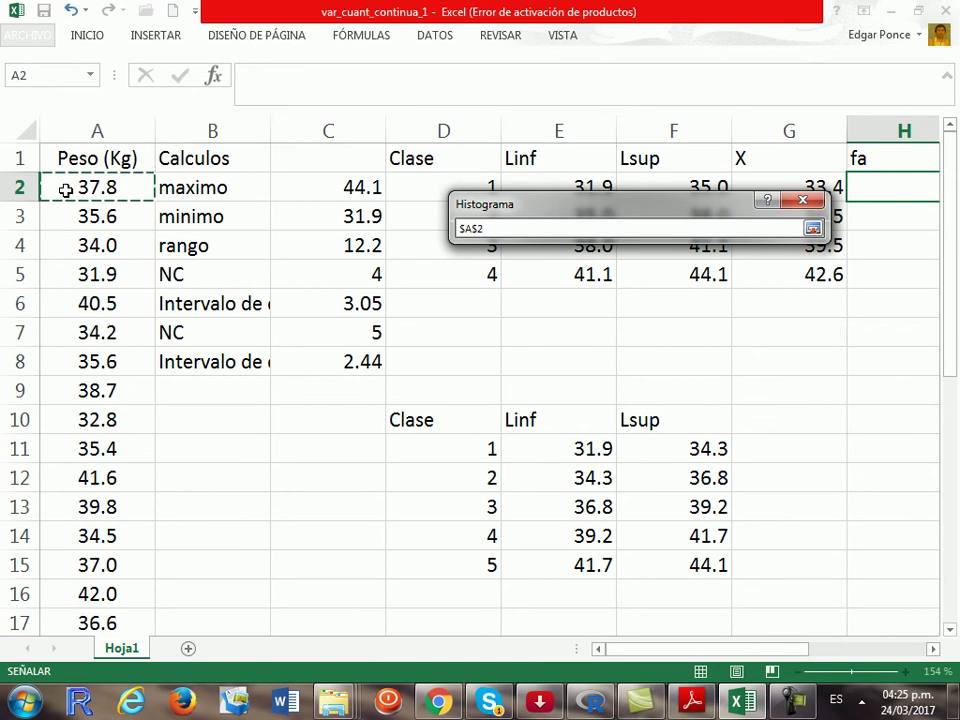
{"action": "key", "text": "ctrl+shift+End"}
{"action": "key", "text": "shift+Left"}
{"action": "key", "text": "shift+Left"}
{"action": "key", "text": "shift+Left"}
{"action": "key", "text": "shift+Left"}
{"action": "key", "text": "shift+Left"}
{"action": "key", "text": "shift+Left"}
{"action": "key", "text": "shift+Left"}
{"action": "key", "text": "shift+Left"}
{"action": "key", "text": "shift+Left"}
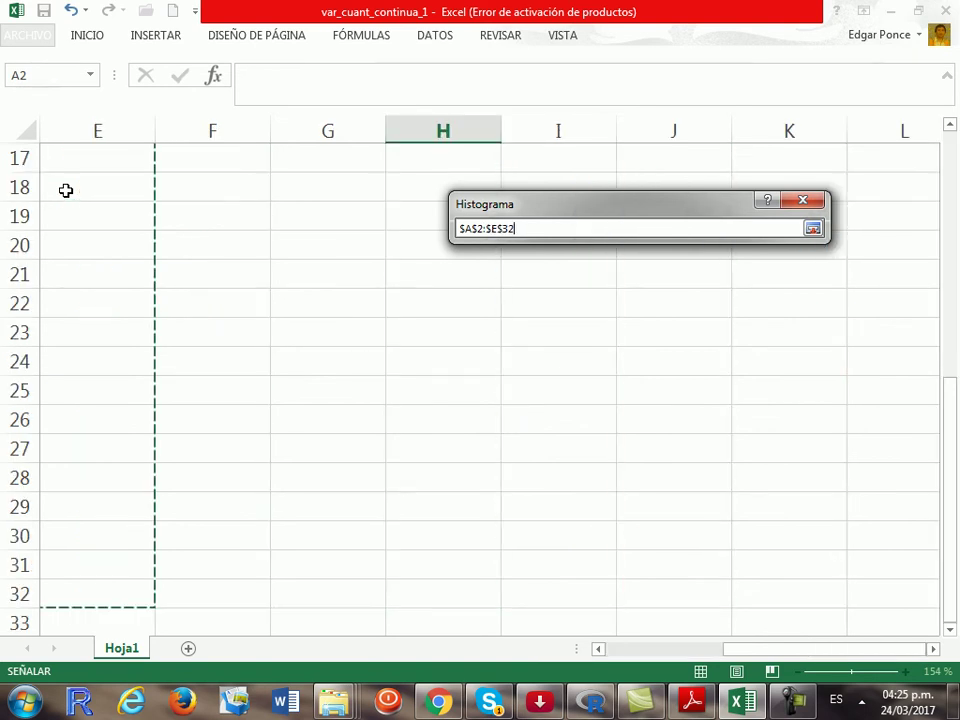
{"action": "key", "text": "shift+Left"}
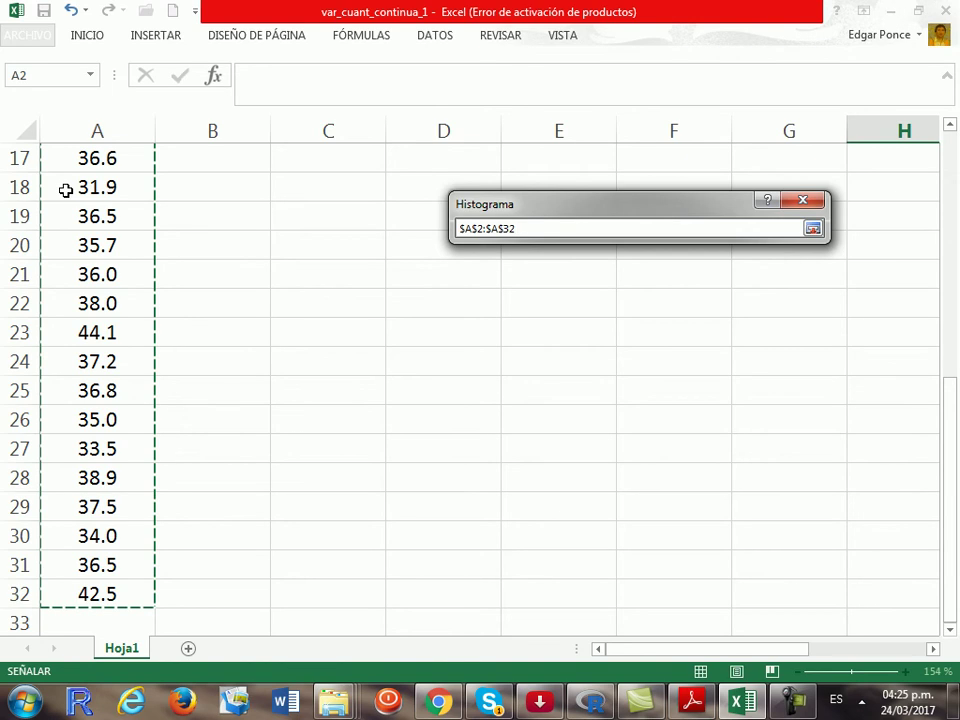
{"action": "key", "text": "Return"}
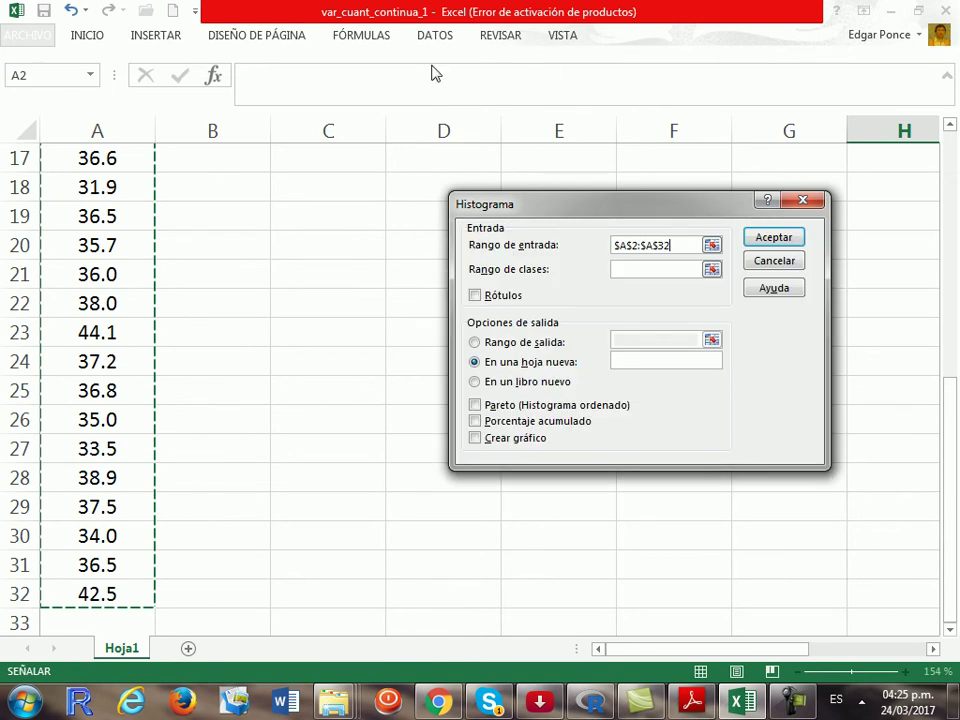
Step: Set the histogram's class range to the four-class table's upper limits in F2:F5
{"action": "left_click", "coordinate": [955, 153]}
{"action": "left_click_drag", "start_coordinate": [688, 209], "coordinate": [336, 342]}
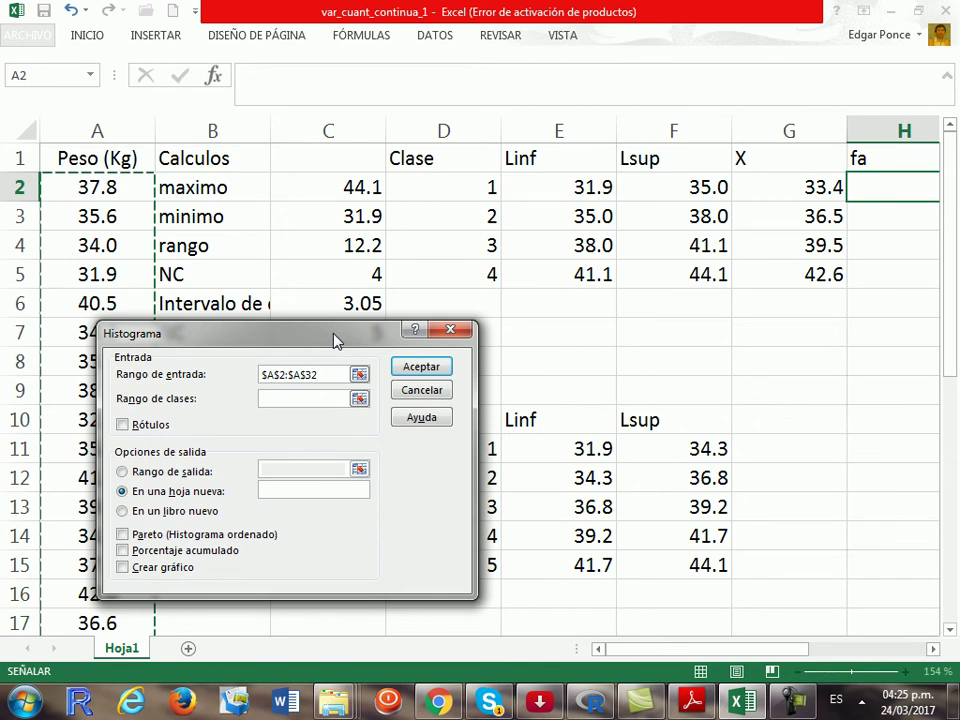
{"action": "left_click", "coordinate": [359, 399]}
{"action": "left_click_drag", "start_coordinate": [673, 189], "coordinate": [676, 273]}
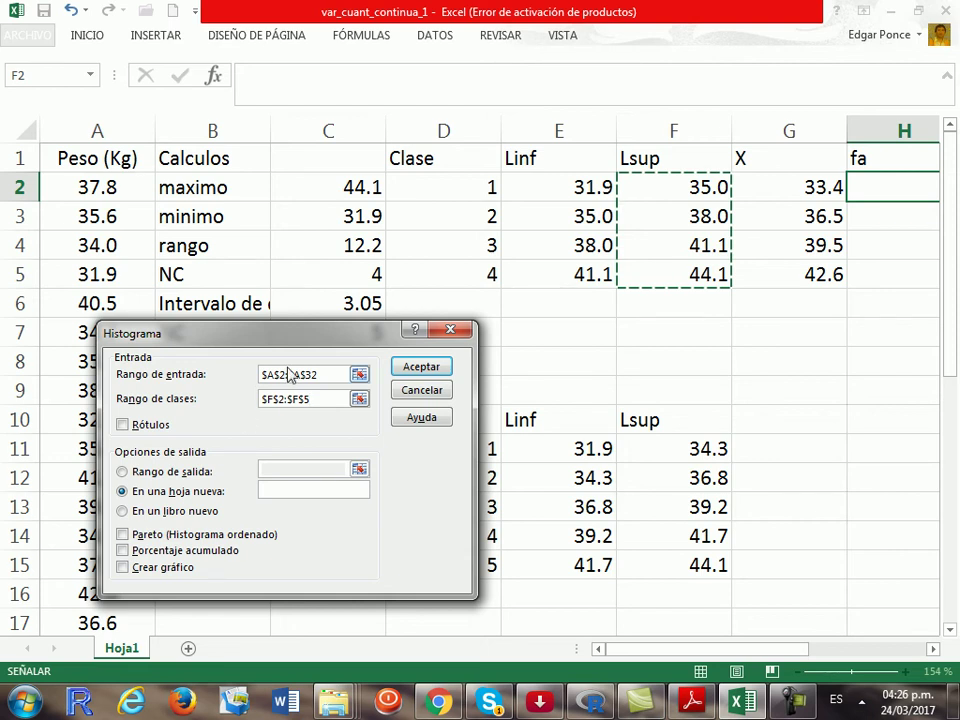
Step: Output the histogram table to the current sheet starting at H10 and run the analysis
{"action": "left_click", "coordinate": [200, 472]}
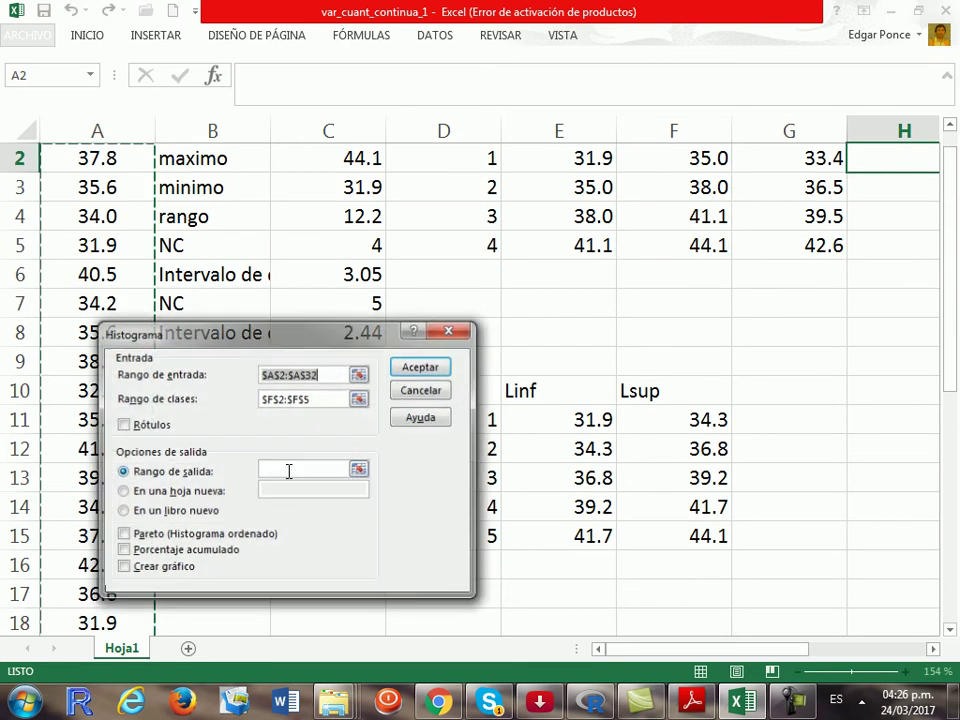
{"action": "left_click", "coordinate": [359, 470]}
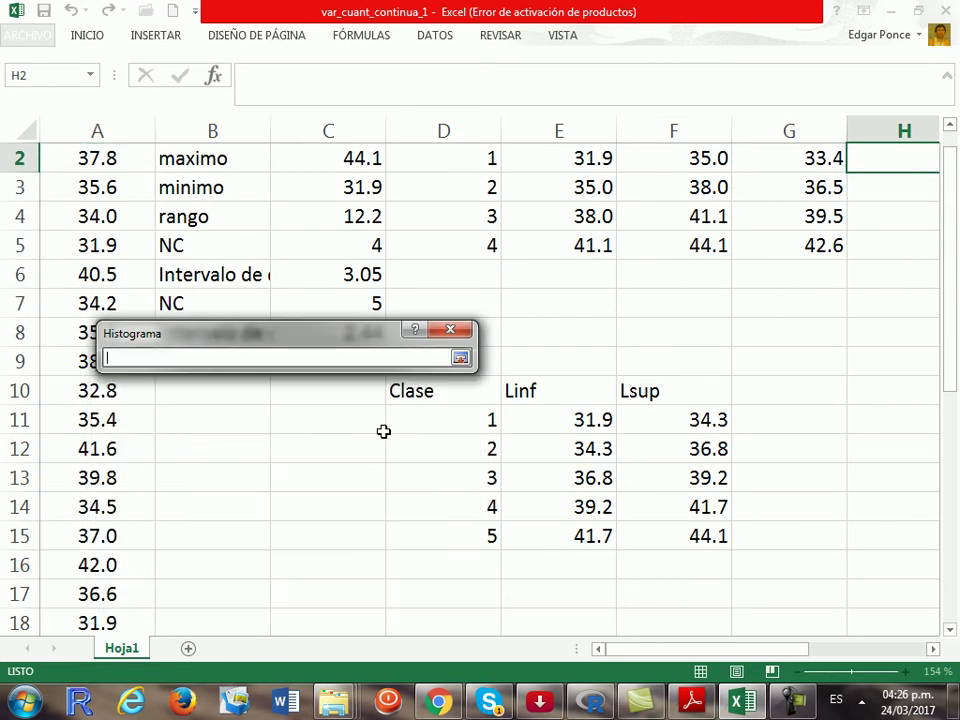
{"action": "left_click", "coordinate": [933, 649]}
{"action": "left_click", "coordinate": [933, 649]}
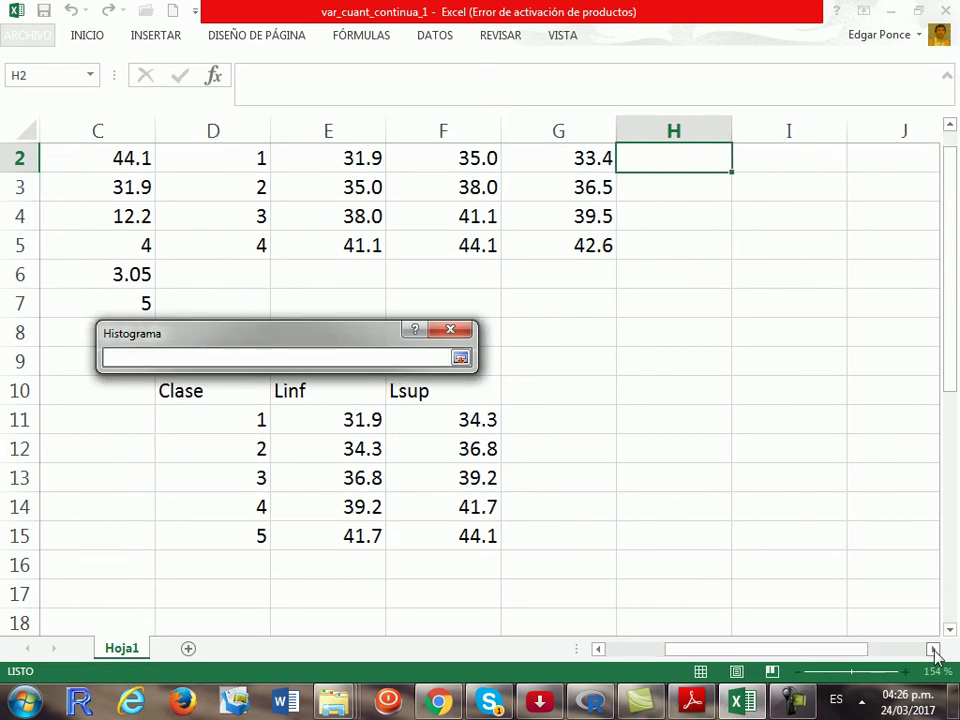
{"action": "left_click", "coordinate": [933, 649]}
{"action": "left_click", "coordinate": [558, 391]}
{"action": "key", "text": "Return"}
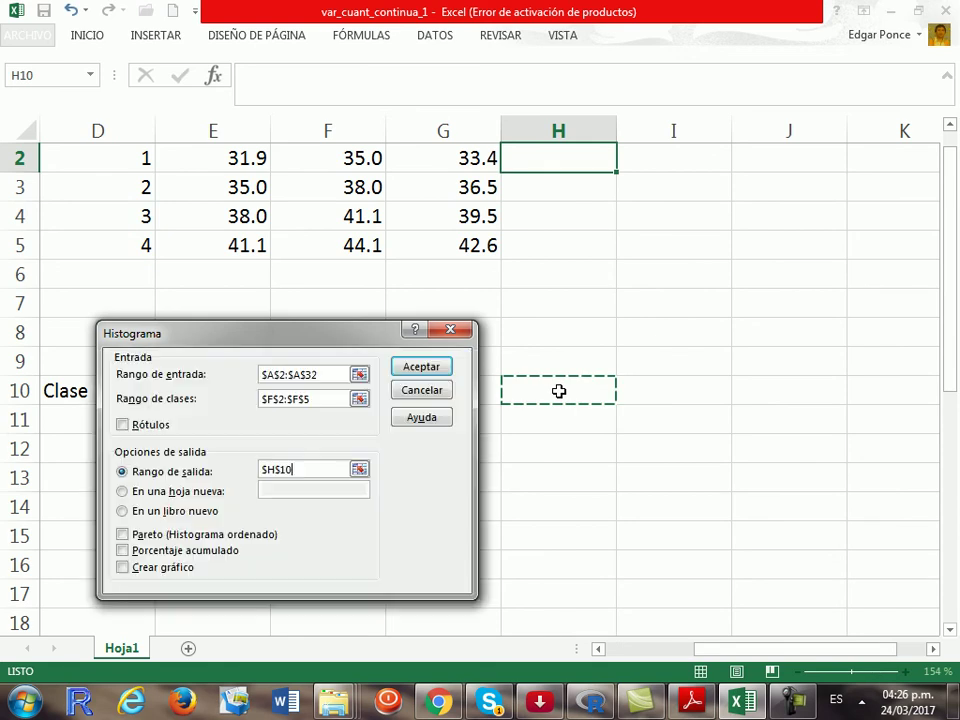
{"action": "left_click", "coordinate": [400, 368]}
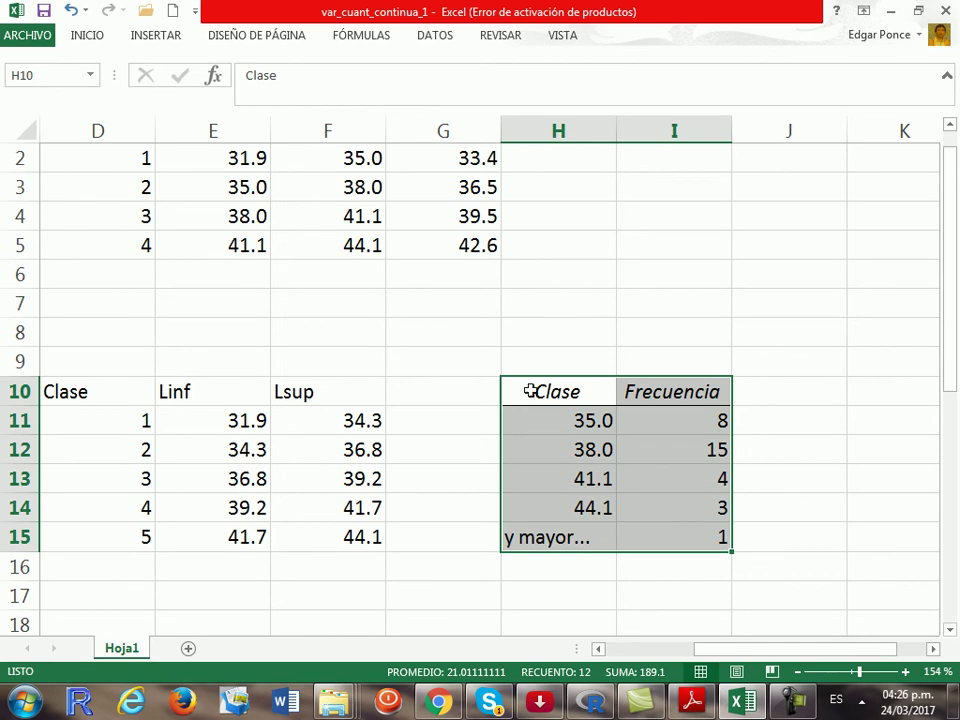
Step: Enter the absolute frequencies 8, 15, 4 and 4 in the fa column, H2:H5, counting the overflow value in the last class
{"action": "left_click", "coordinate": [680, 419]}
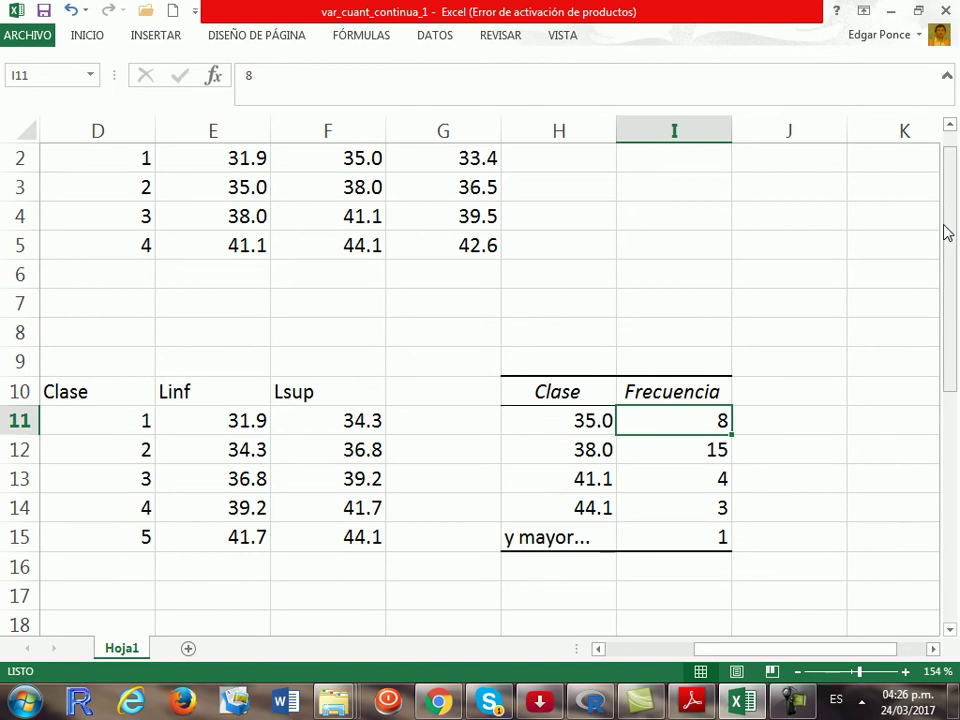
{"action": "mouse_move", "coordinate": [952, 230]}
{"action": "left_mouse_down"}
{"action": "mouse_move", "coordinate": [949, 208]}
{"action": "mouse_move", "coordinate": [957, 295]}
{"action": "mouse_move", "coordinate": [950, 205]}
{"action": "left_mouse_up"}
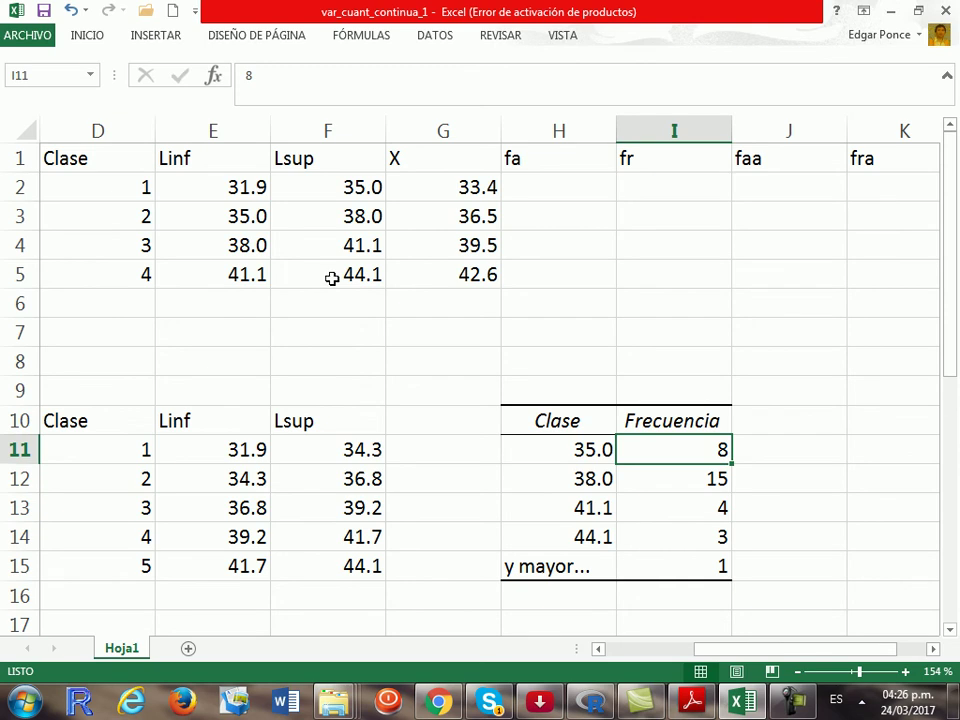
{"action": "left_click", "coordinate": [585, 188]}
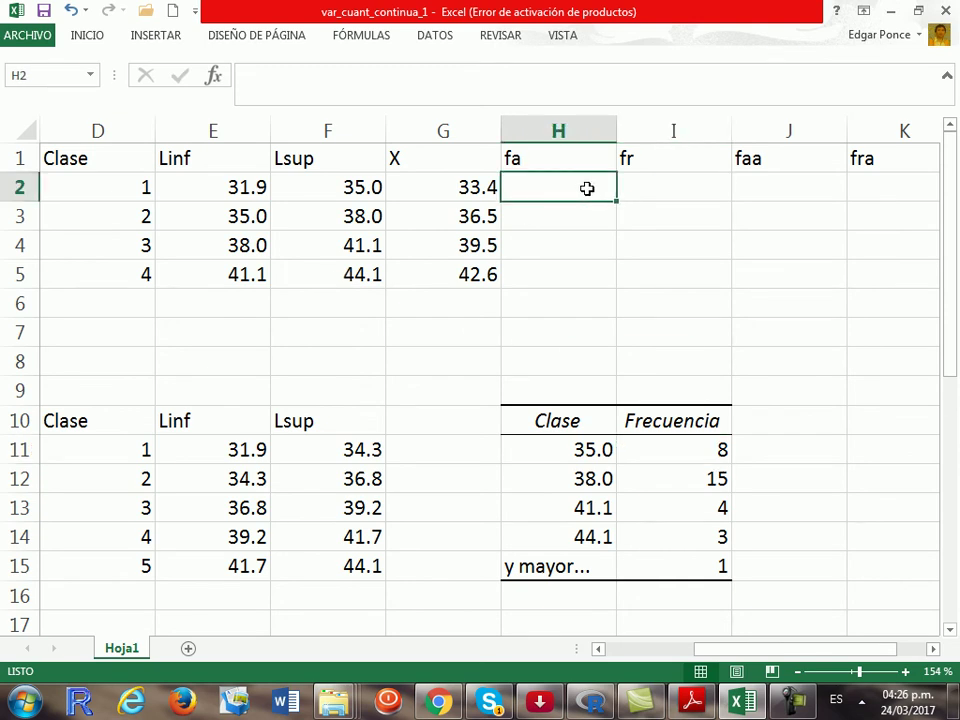
{"action": "type", "text": "8"}
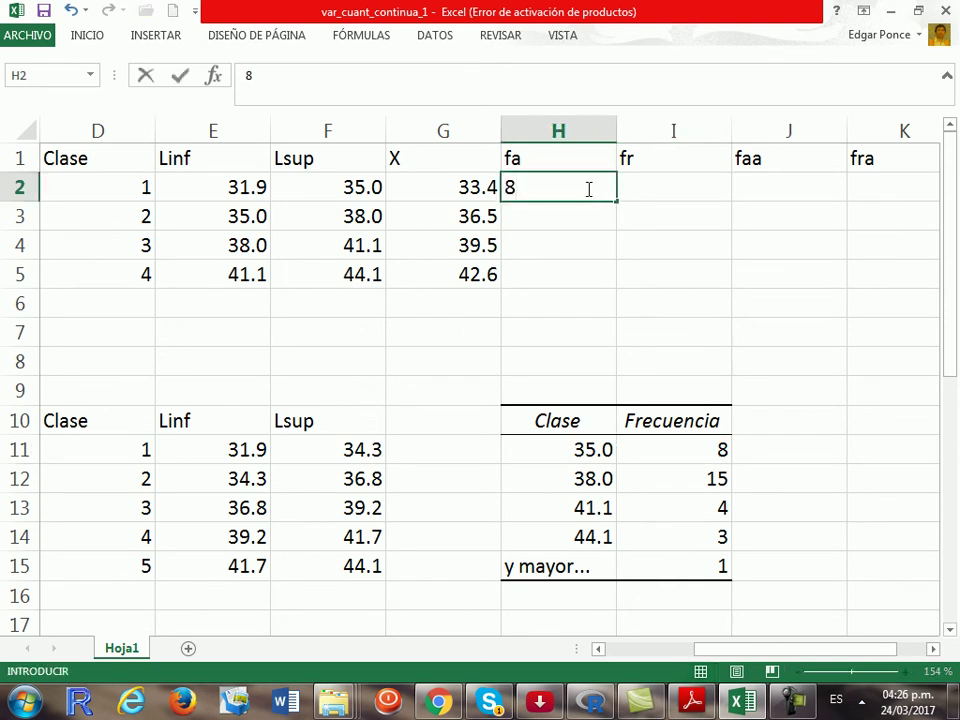
{"action": "key", "text": "Return"}
{"action": "type", "text": "15"}
{"action": "key", "text": "Return"}
{"action": "type", "text": "4"}
{"action": "key", "text": "Return"}
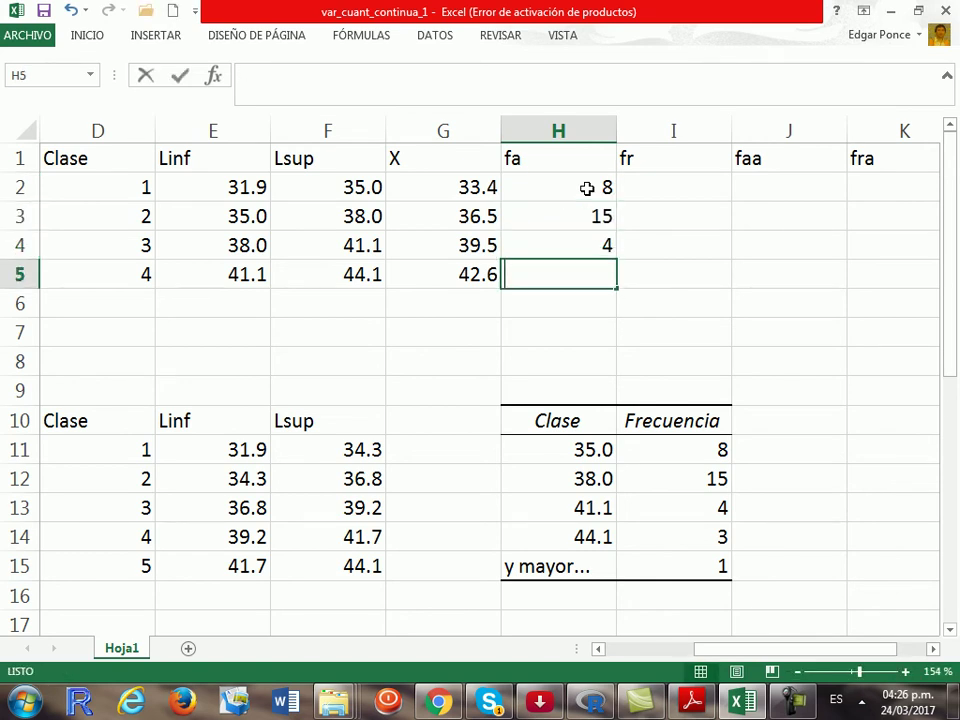
{"action": "type", "text": "4"}
{"action": "key", "text": "Return"}
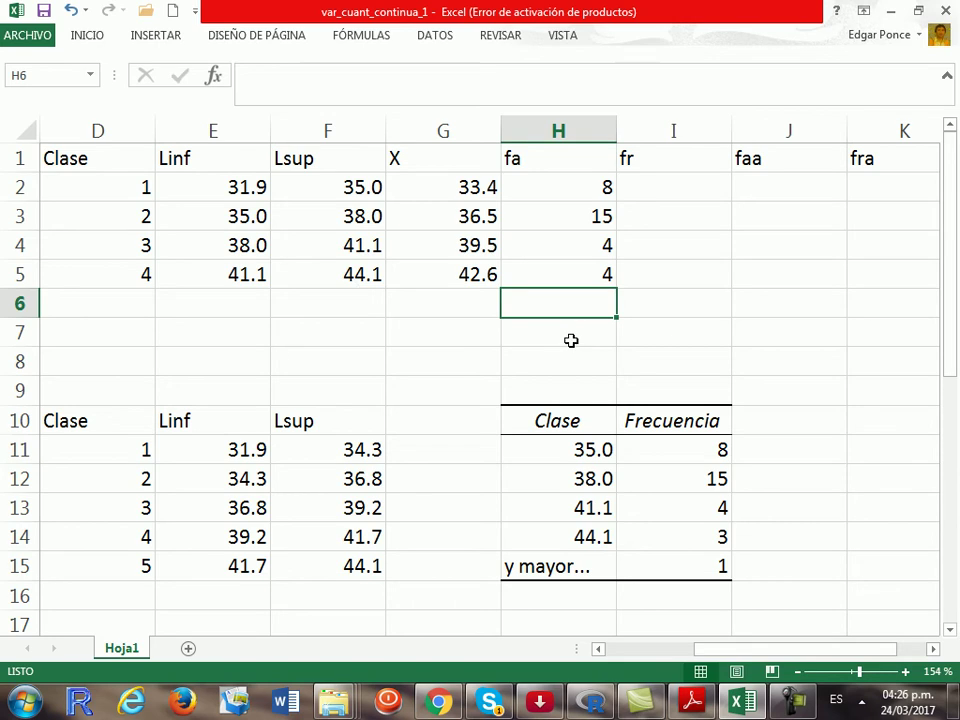
Step: Clear the histogram output in H9:J16 and remove its borders
{"action": "left_click_drag", "start_coordinate": [585, 390], "coordinate": [778, 595]}
{"action": "key", "text": "Delete"}
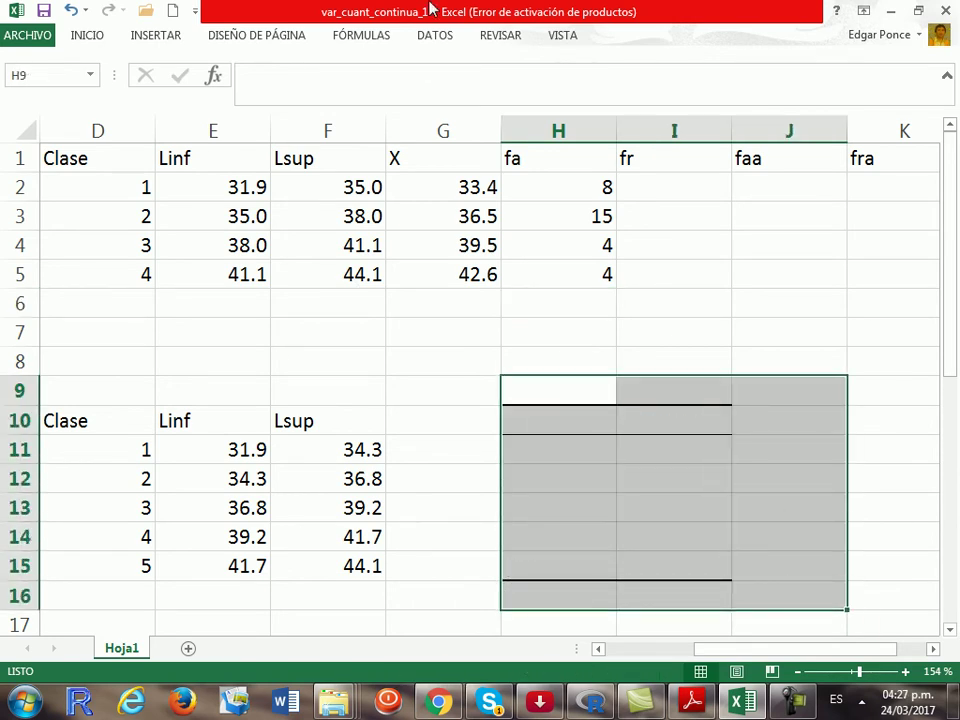
{"action": "left_click", "coordinate": [78, 38]}
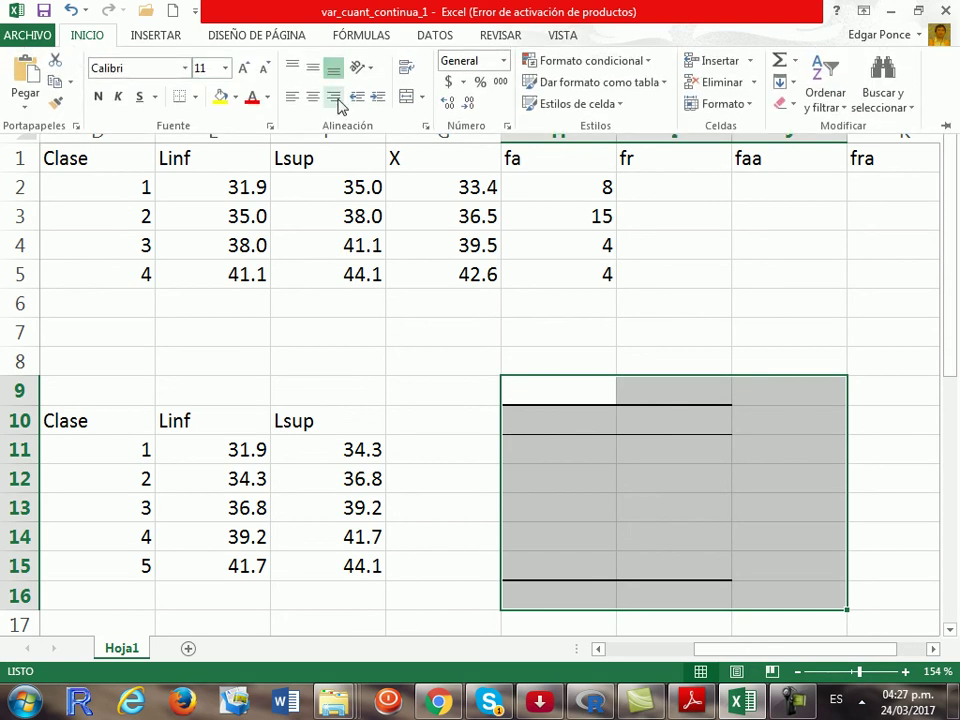
{"action": "left_click", "coordinate": [195, 96]}
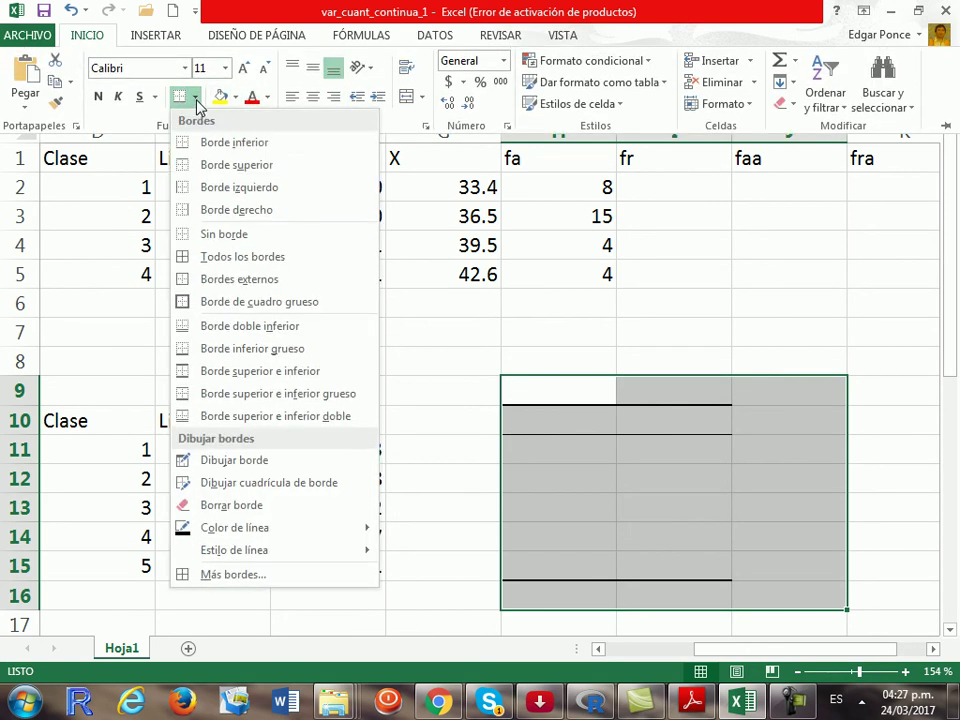
{"action": "left_click", "coordinate": [200, 236]}
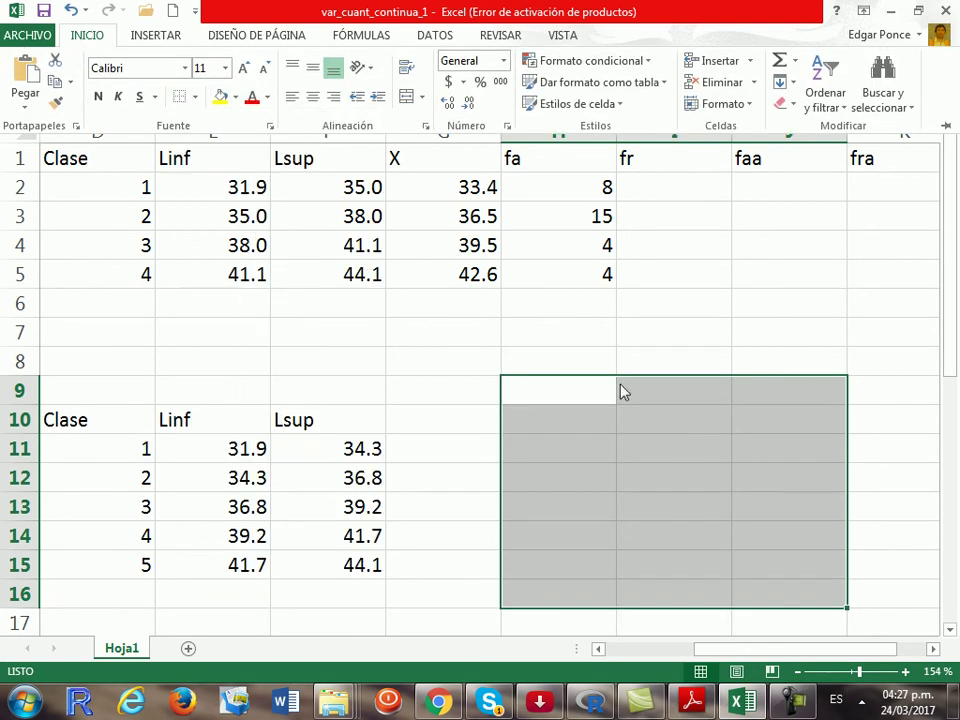
Step: Total the absolute frequencies of the four classes in H6 with a sum
{"action": "left_click", "coordinate": [570, 308]}
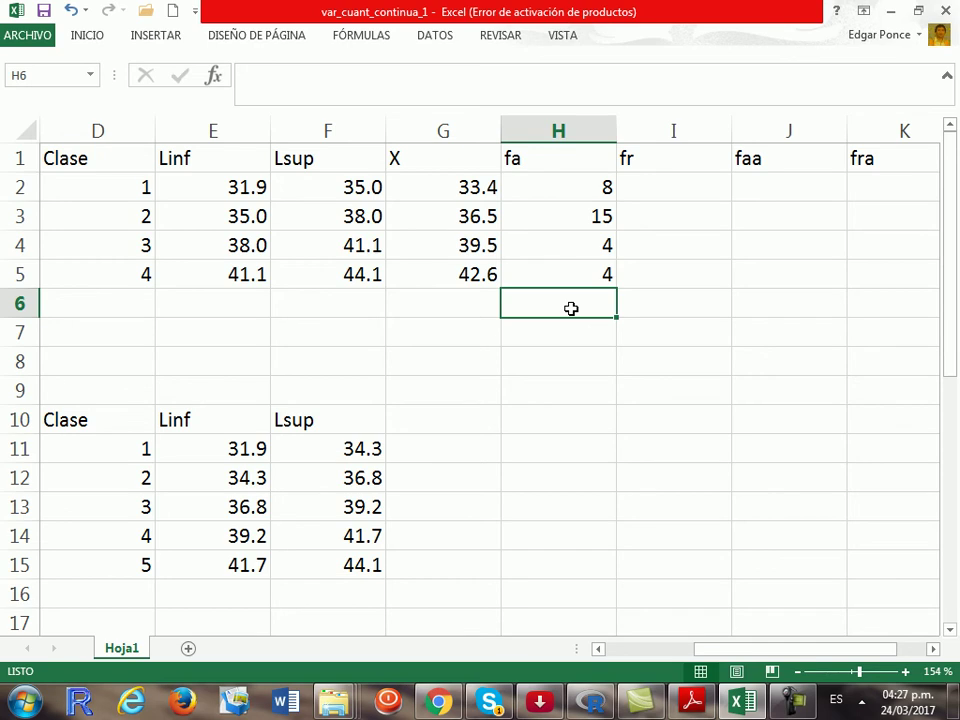
{"action": "left_click", "coordinate": [364, 38]}
{"action": "key", "text": "alt+equal"}
{"action": "key", "text": "Return"}
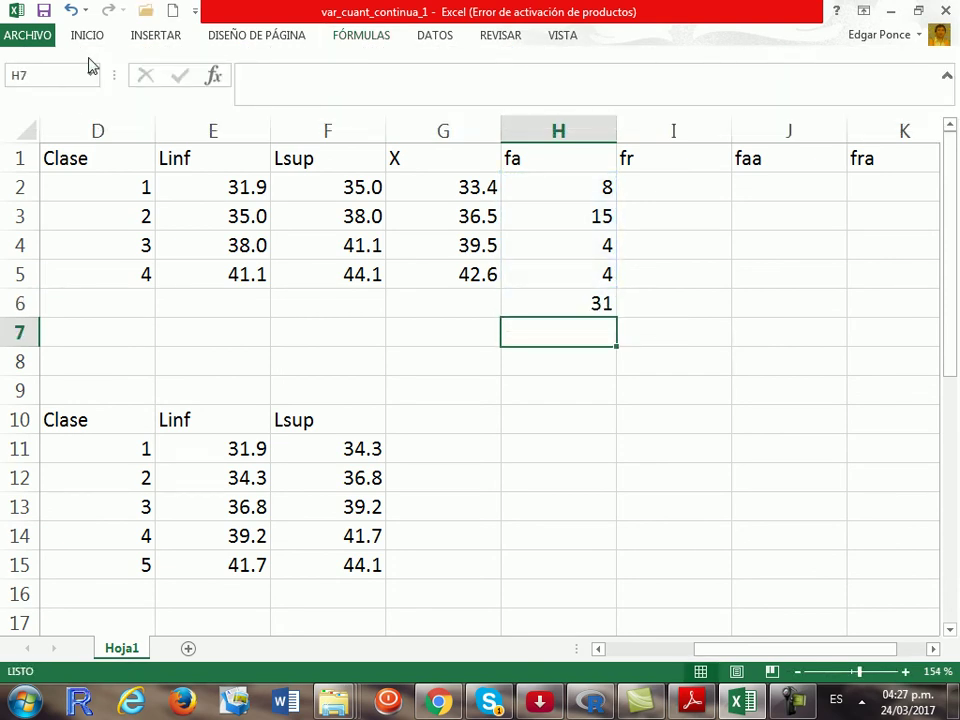
{"action": "key", "text": "Up"}
{"action": "key", "text": "Up"}
{"action": "key", "text": "Up"}
{"action": "key", "text": "Up"}
{"action": "key", "text": "Up"}
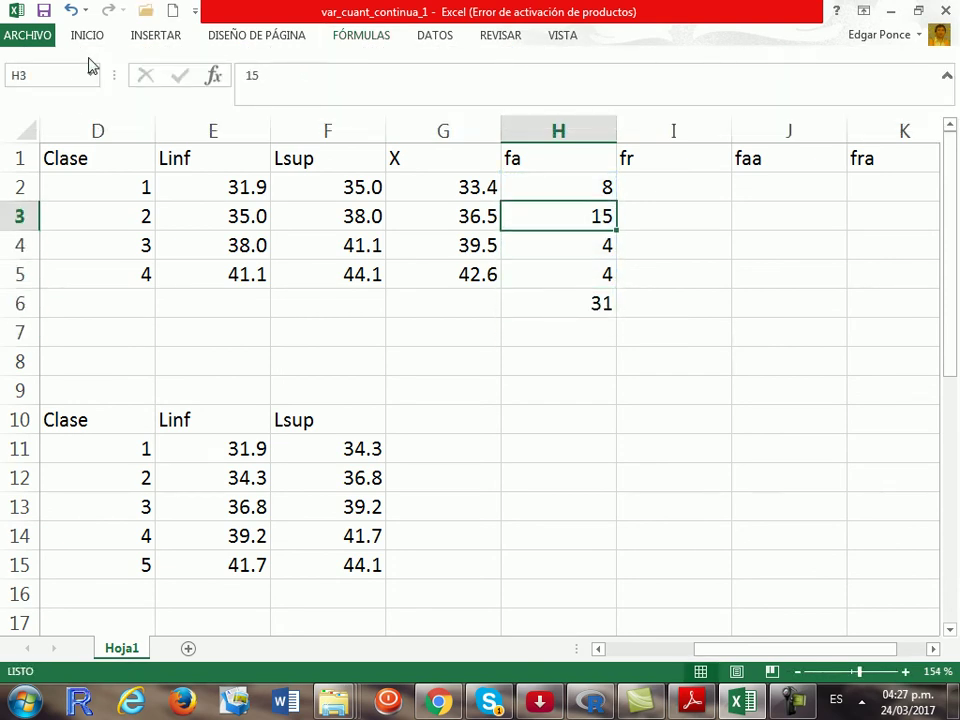
Step: Calculate the first class's relative frequency in I2 with the formula =H2/$H$6
{"action": "key", "text": "Right"}
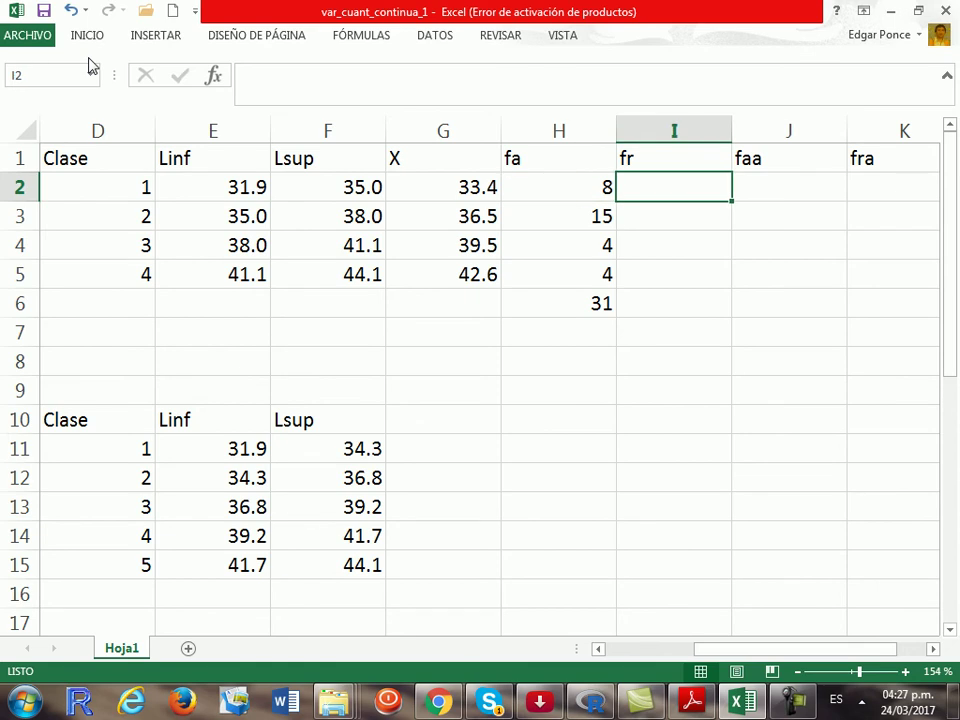
{"action": "type", "text": "="}
{"action": "key", "text": "Left"}
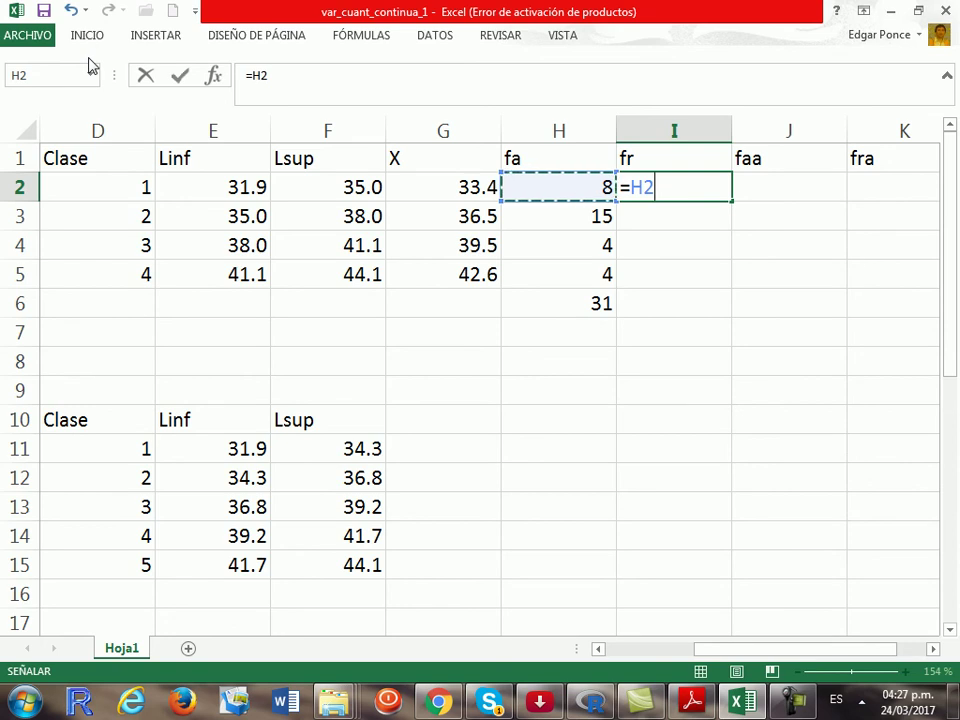
{"action": "type", "text": "/"}
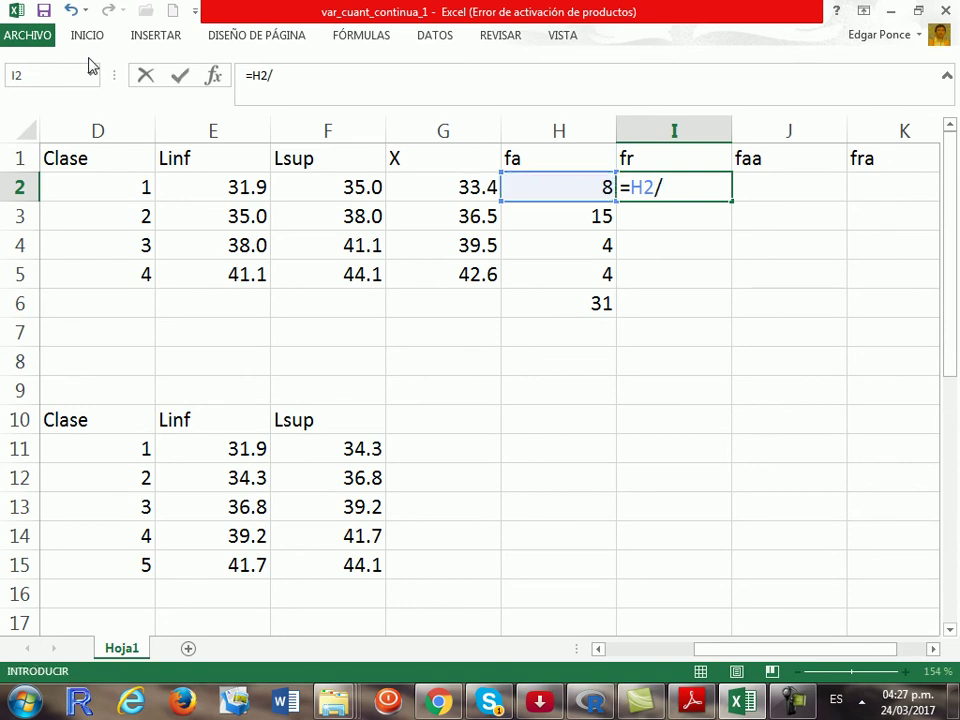
{"action": "key", "text": "Down"}
{"action": "key", "text": "Down"}
{"action": "key", "text": "Down"}
{"action": "key", "text": "Down"}
{"action": "key", "text": "Left"}
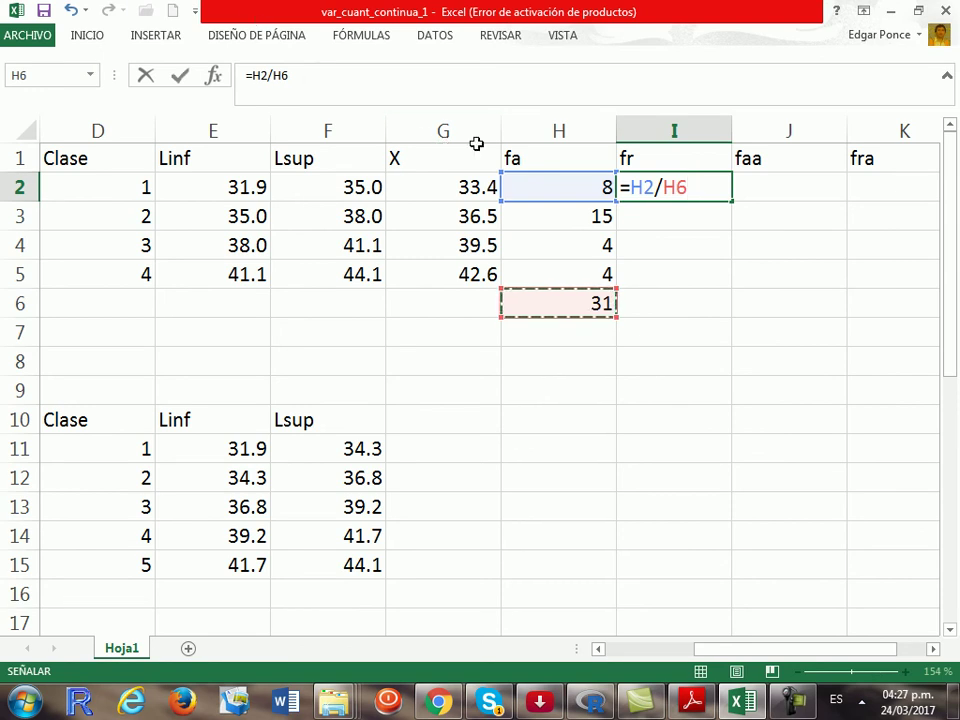
{"action": "key", "text": "F2"}
{"action": "key", "text": "Left"}
{"action": "key", "text": "Left"}
{"action": "type", "text": "$"}
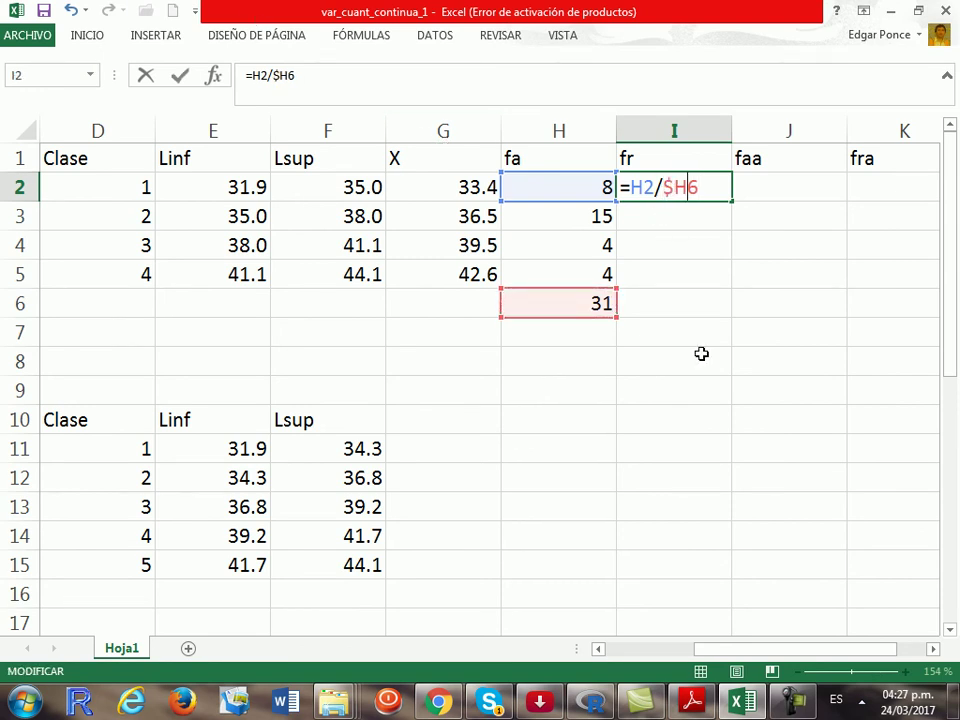
{"action": "type", "text": "$"}
{"action": "key", "text": "Return"}
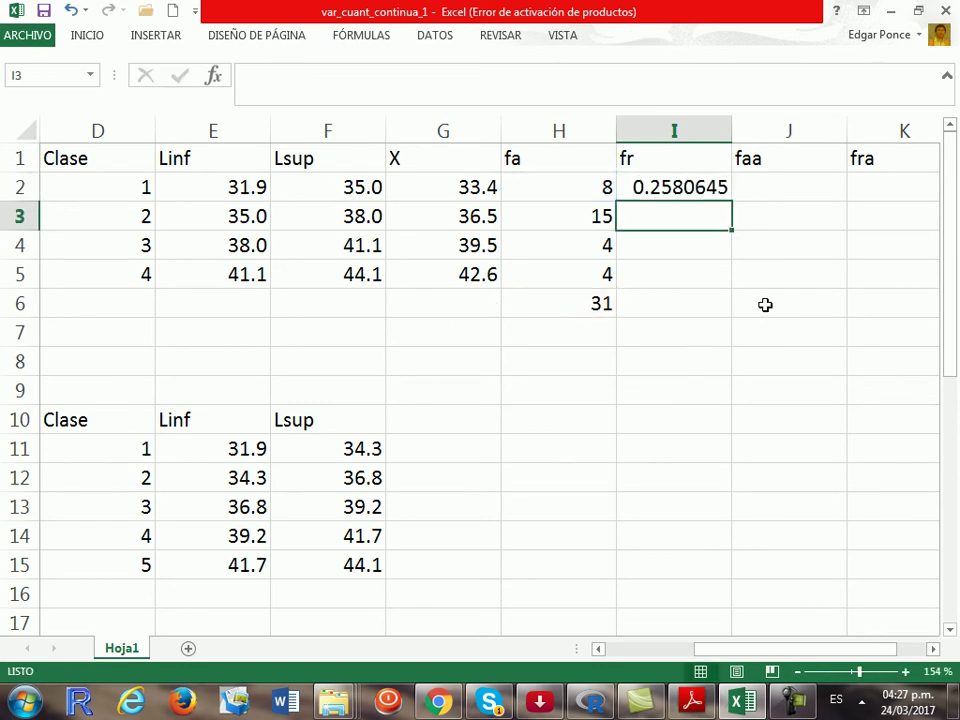
Step: Fill the relative frequency formula down to I5 and total the fr column in I6 with a sum
{"action": "left_click", "coordinate": [675, 187]}
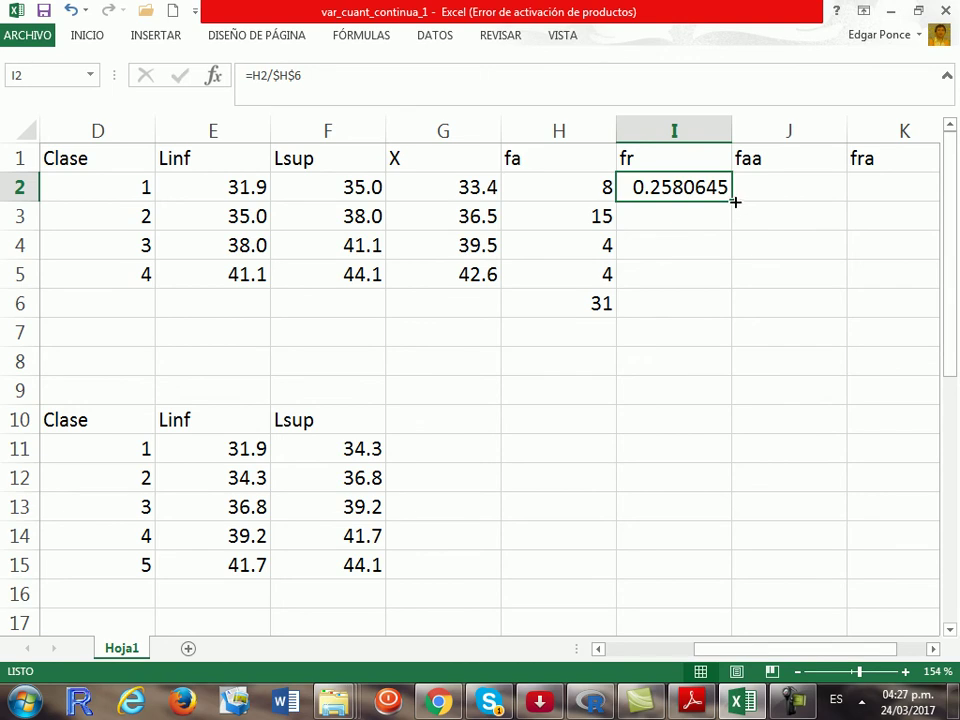
{"action": "left_click_drag", "start_coordinate": [735, 202], "coordinate": [724, 292]}
{"action": "left_click", "coordinate": [692, 301]}
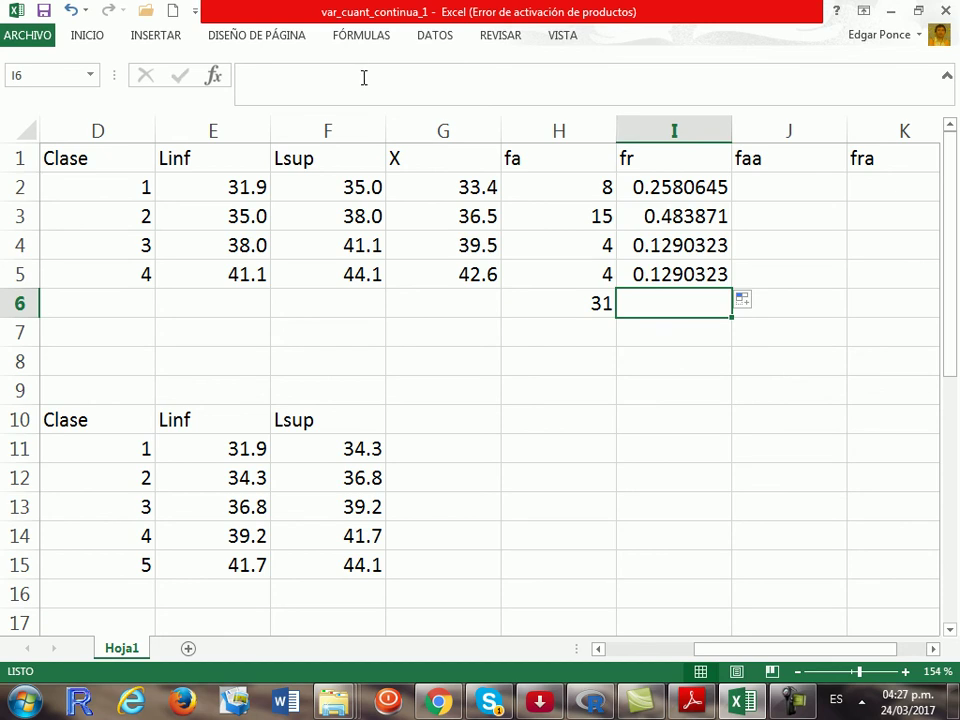
{"action": "left_click", "coordinate": [362, 35]}
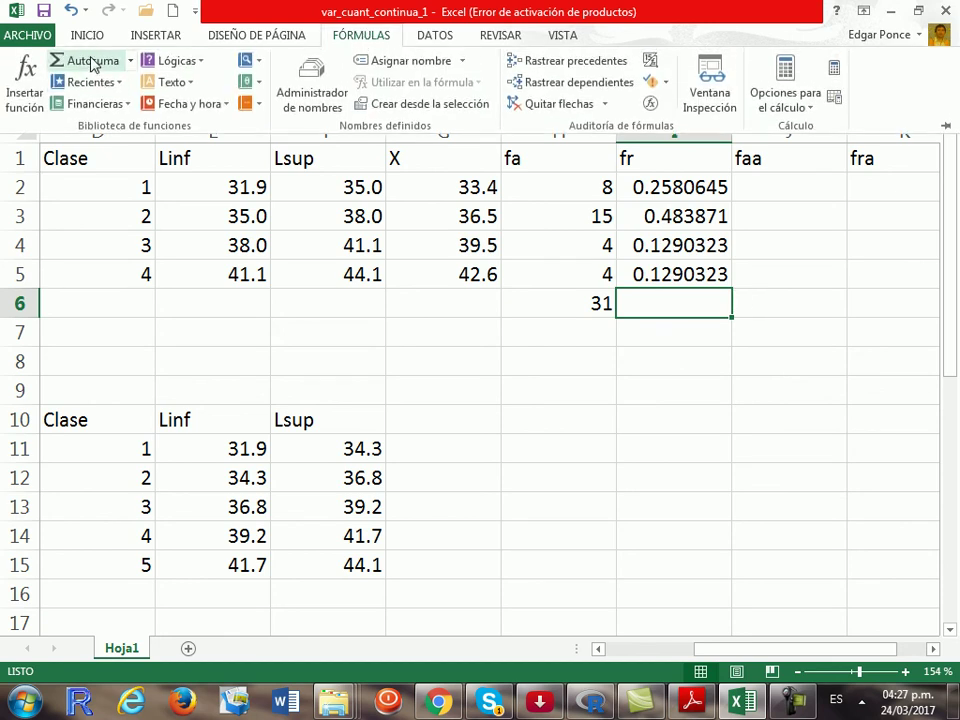
{"action": "left_click", "coordinate": [86, 60]}
{"action": "key", "text": "Return"}
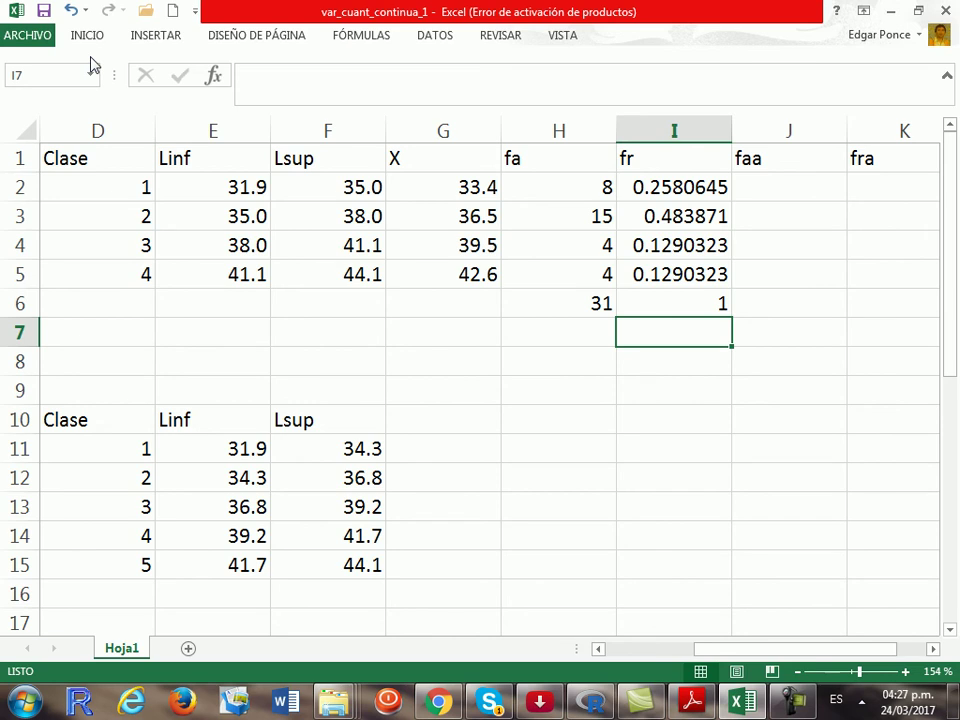
Step: Format the relative frequencies in I2:I5 as numbers with 3 decimal places
{"action": "left_click_drag", "start_coordinate": [660, 189], "coordinate": [666, 272]}
{"action": "right_click", "coordinate": [667, 283]}
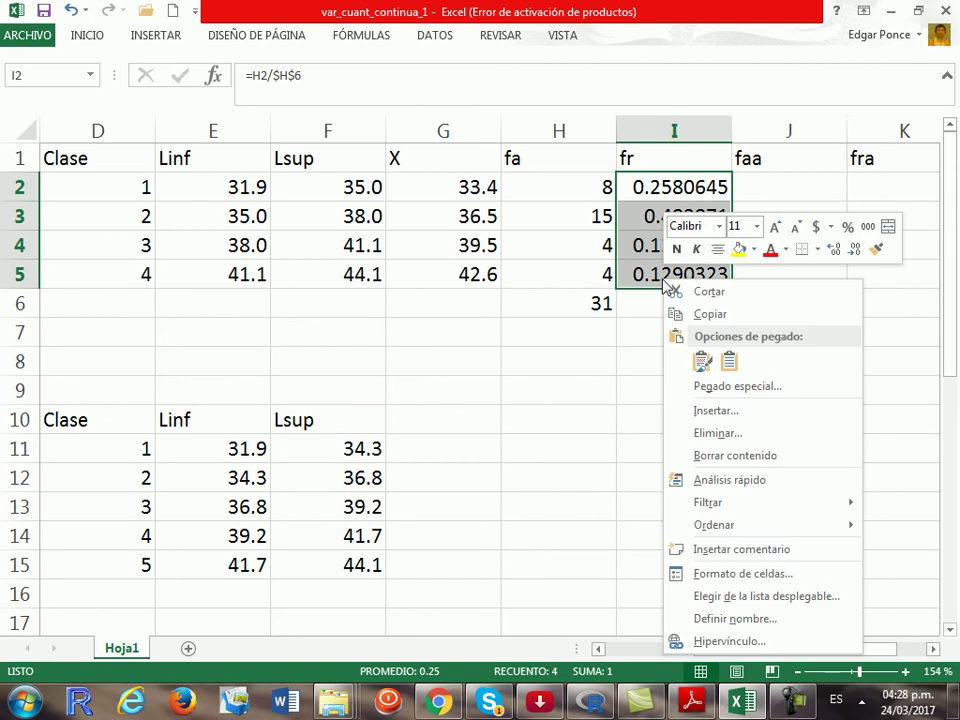
{"action": "left_click", "coordinate": [745, 573]}
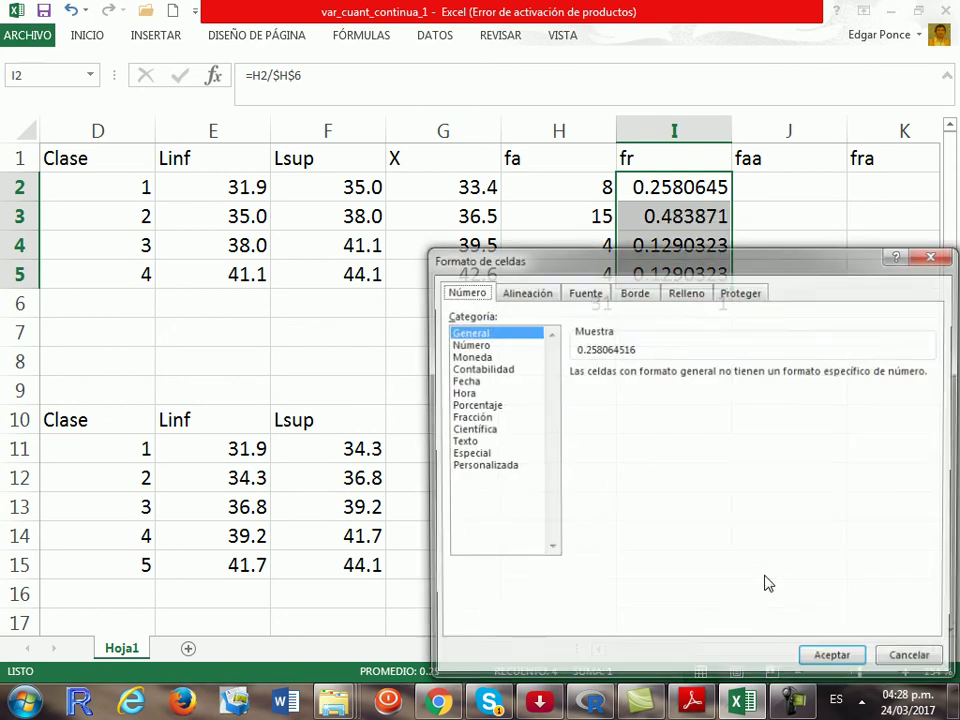
{"action": "left_click", "coordinate": [536, 344]}
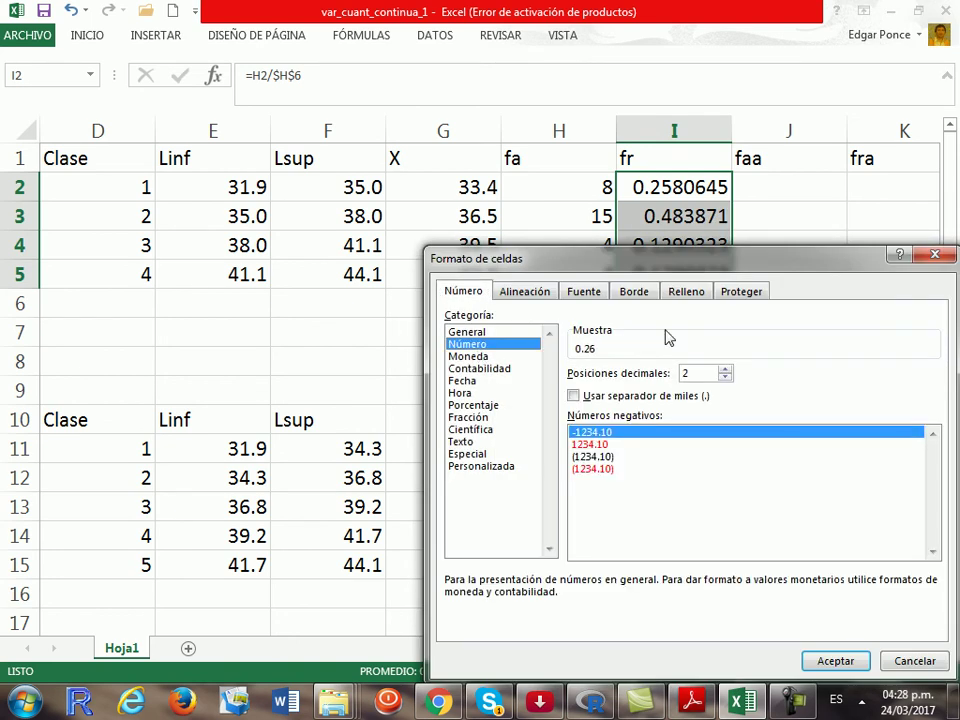
{"action": "left_click", "coordinate": [725, 369]}
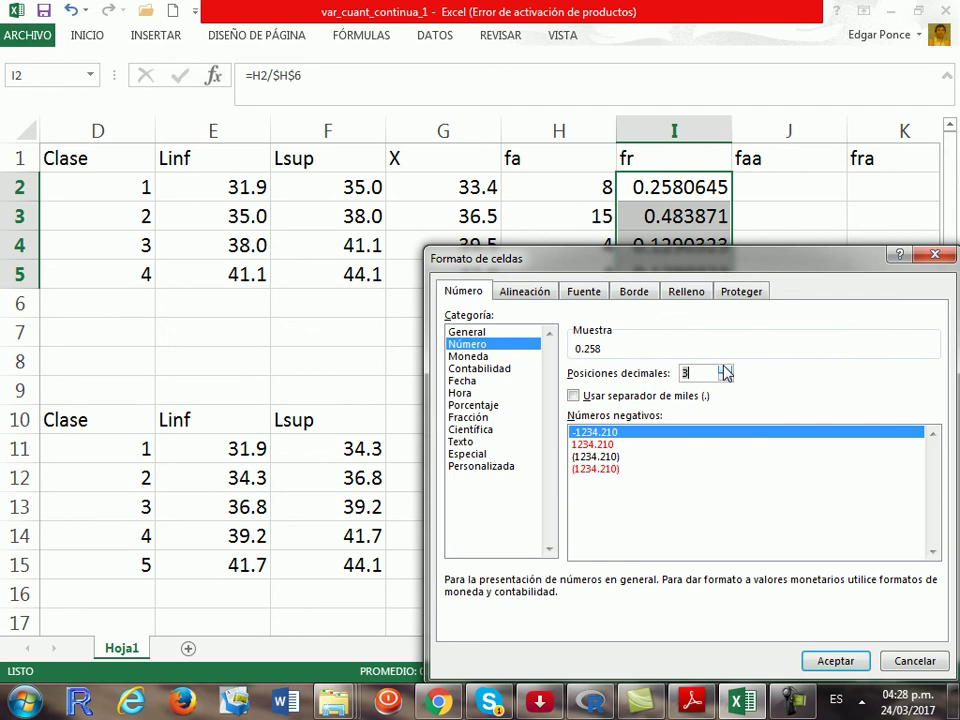
{"action": "left_click", "coordinate": [839, 668]}
{"action": "left_click", "coordinate": [791, 457]}
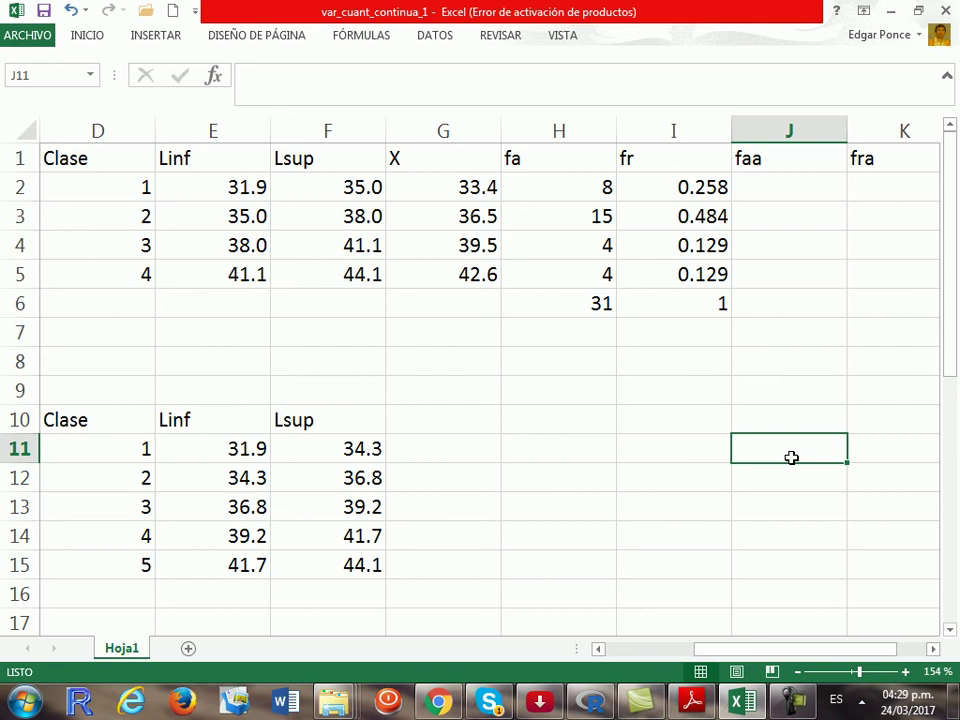
Step: Start the cumulative absolute frequencies in the faa column with =H2 in J2 and =J2+H3 in J3
{"action": "left_click", "coordinate": [797, 193]}
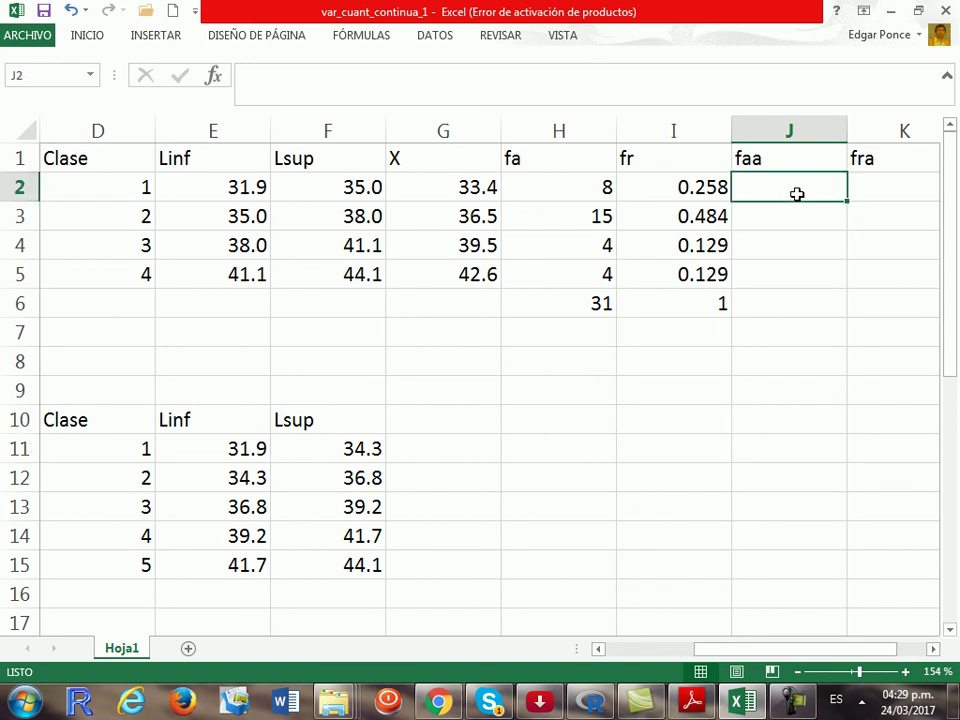
{"action": "type", "text": "="}
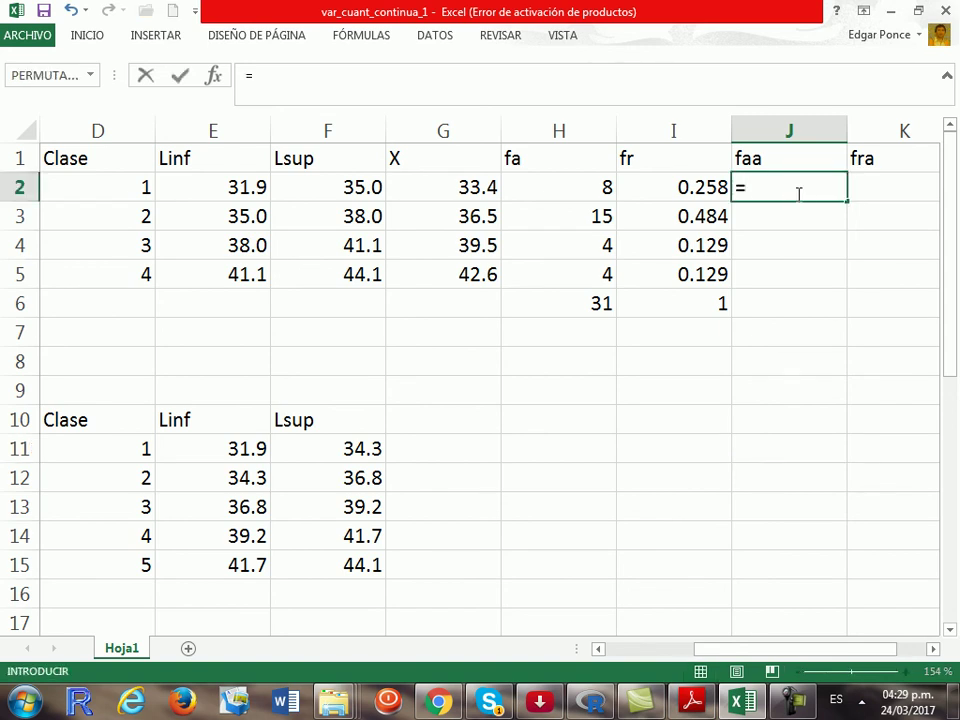
{"action": "key", "text": "Left"}
{"action": "key", "text": "Left"}
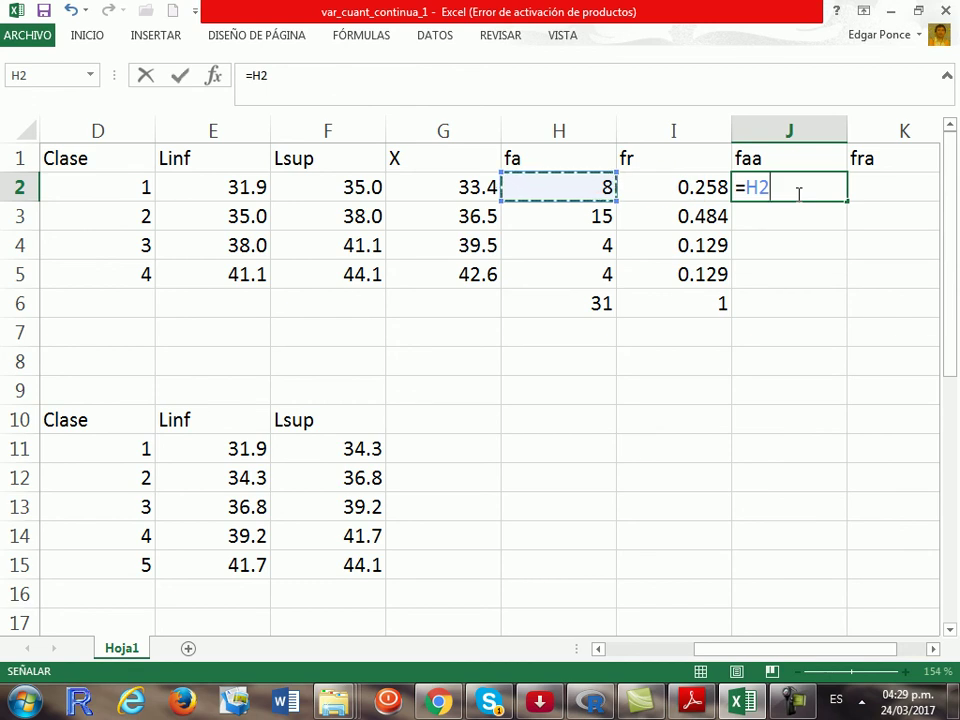
{"action": "key", "text": "Return"}
{"action": "type", "text": "="}
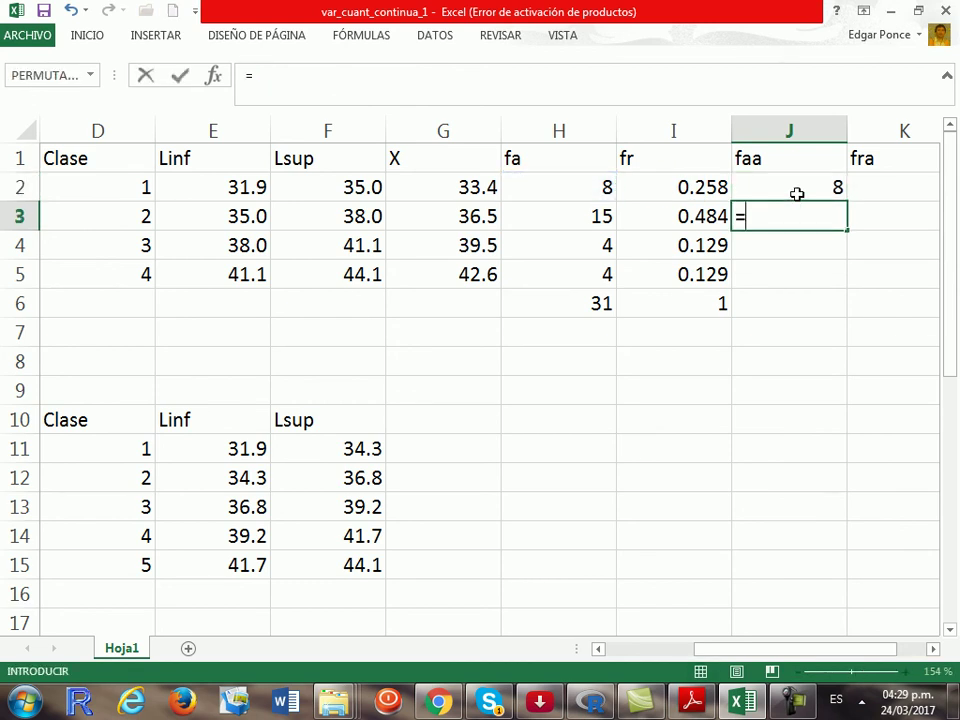
{"action": "key", "text": "Up"}
{"action": "type", "text": "+"}
{"action": "key", "text": "Left"}
{"action": "key", "text": "Left"}
{"action": "key", "text": "Return"}
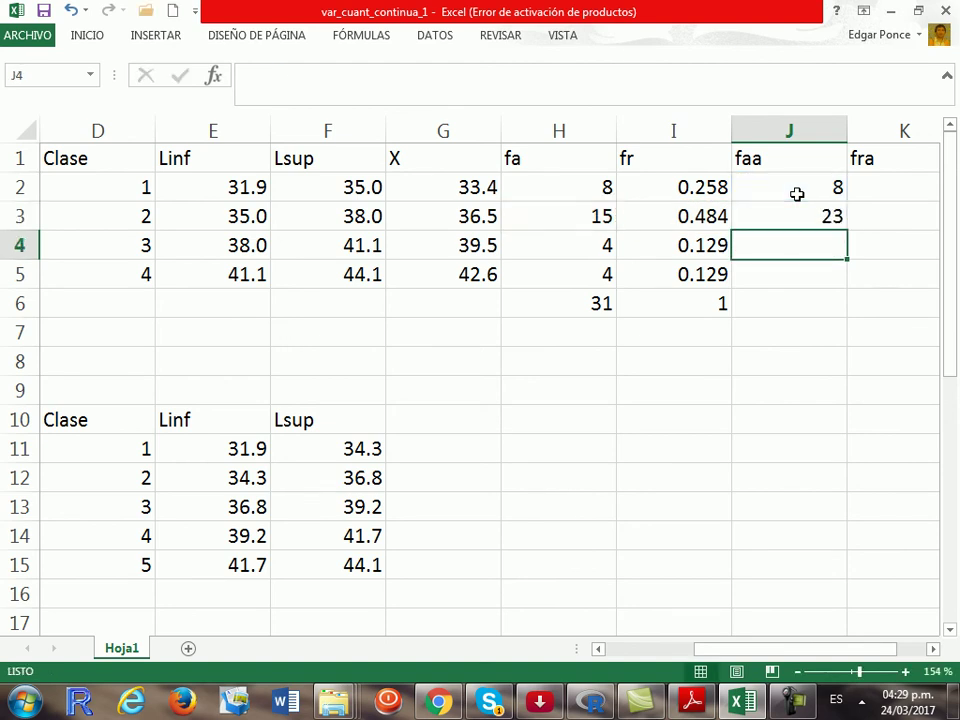
Step: Complete the faa column for classes 3 and 4 with =J3+H4 in J4 and =J4+H5 in J5
{"action": "type", "text": "="}
{"action": "key", "text": "Up"}
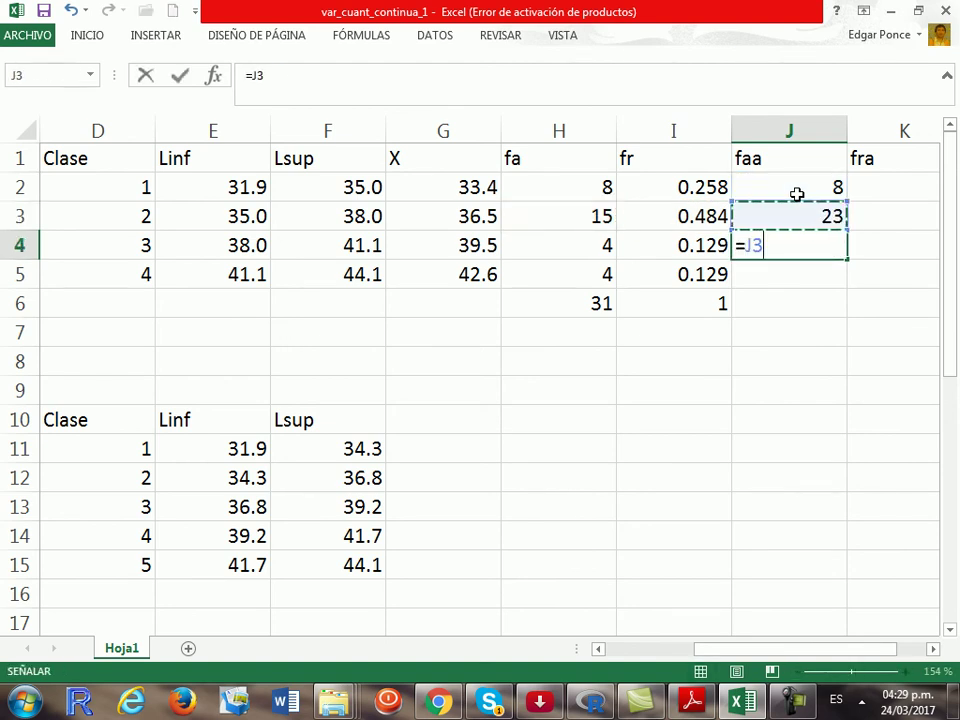
{"action": "type", "text": "+"}
{"action": "key", "text": "Left"}
{"action": "key", "text": "Left"}
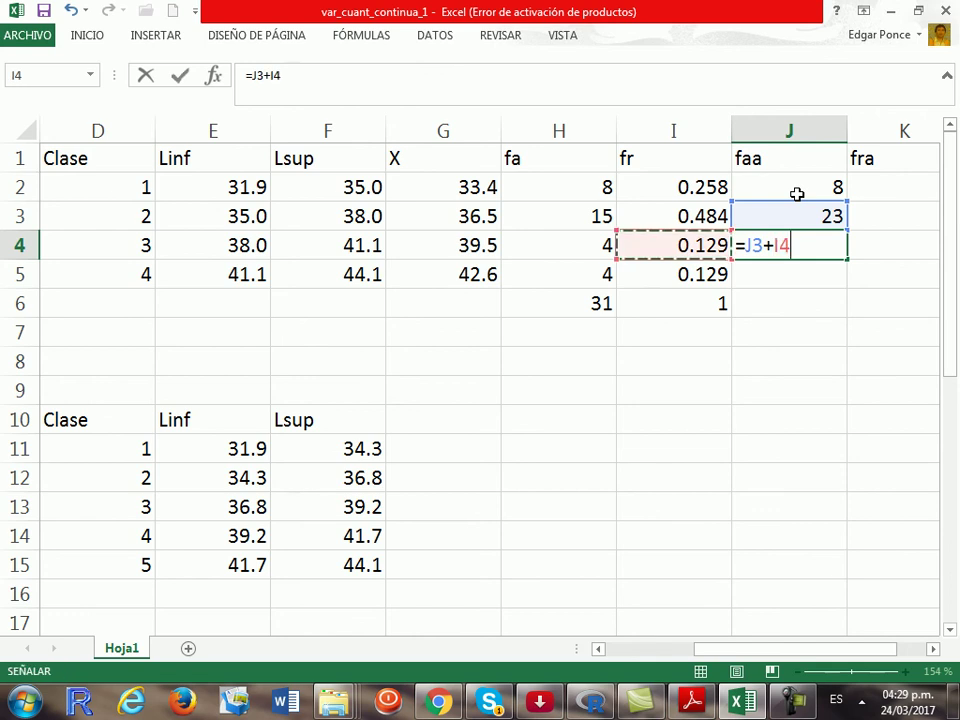
{"action": "key", "text": "Return"}
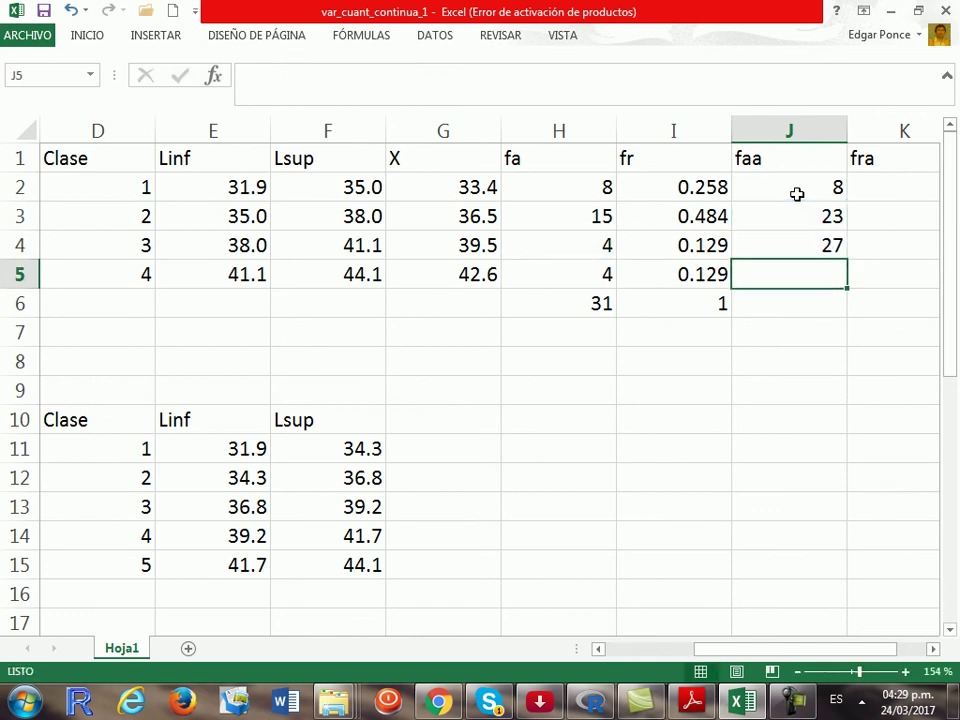
{"action": "type", "text": "="}
{"action": "key", "text": "Up"}
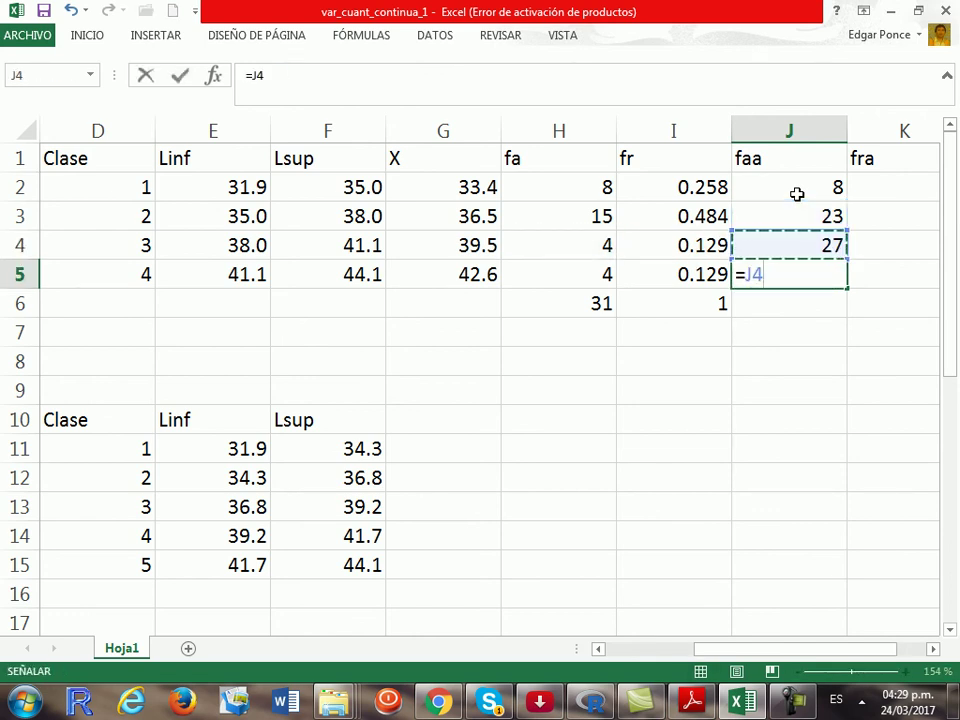
{"action": "type", "text": "+"}
{"action": "key", "text": "Left"}
{"action": "key", "text": "Left"}
{"action": "key", "text": "Return"}
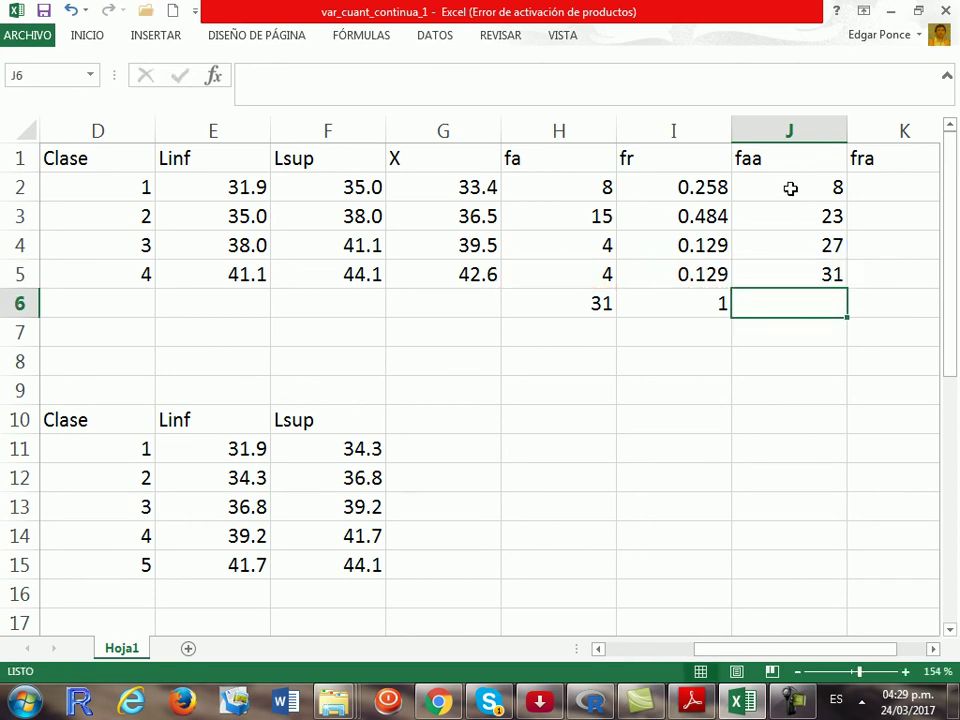
{"action": "left_click", "coordinate": [790, 188]}
{"action": "left_click_drag", "start_coordinate": [790, 188], "coordinate": [791, 277]}
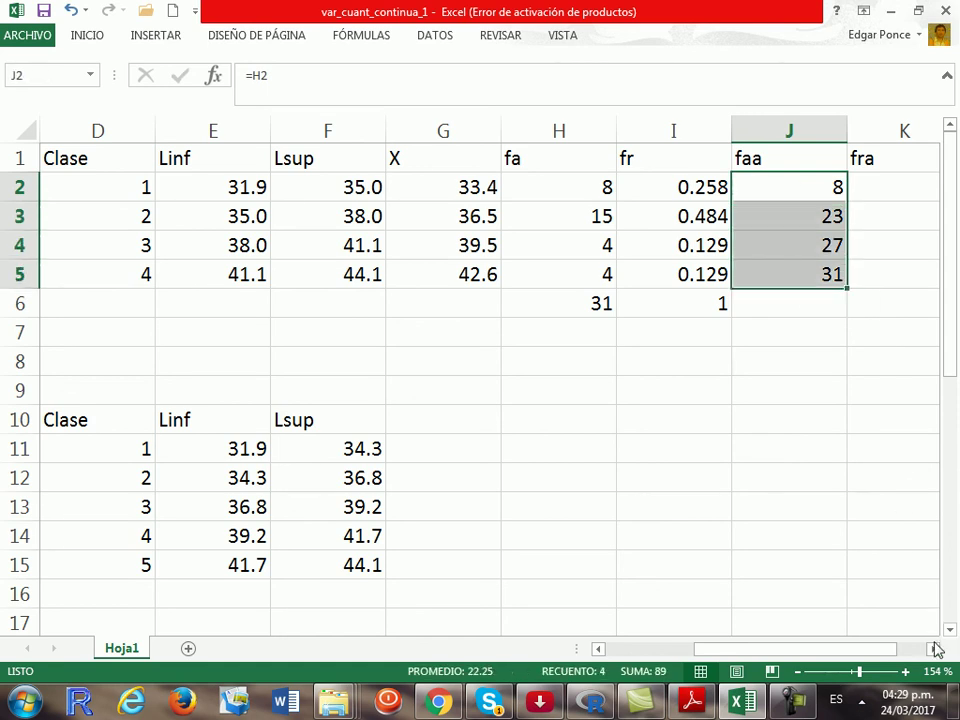
Step: Start the cumulative relative frequencies in the fra column with =I2 in K2 and =K2+I3 in K3
{"action": "left_click", "coordinate": [933, 648]}
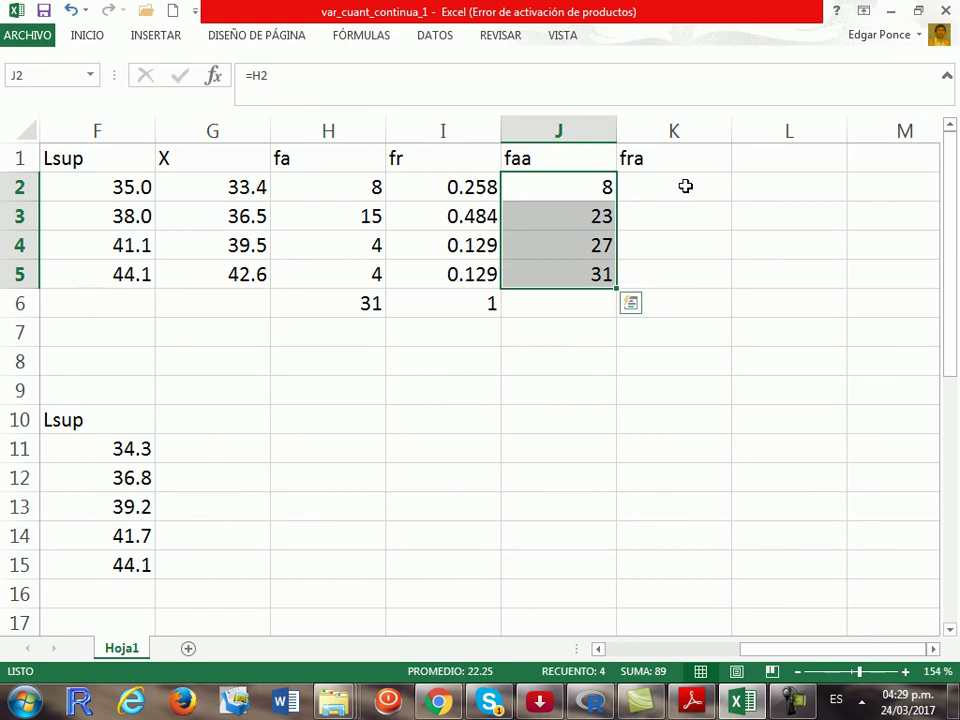
{"action": "left_click", "coordinate": [686, 186]}
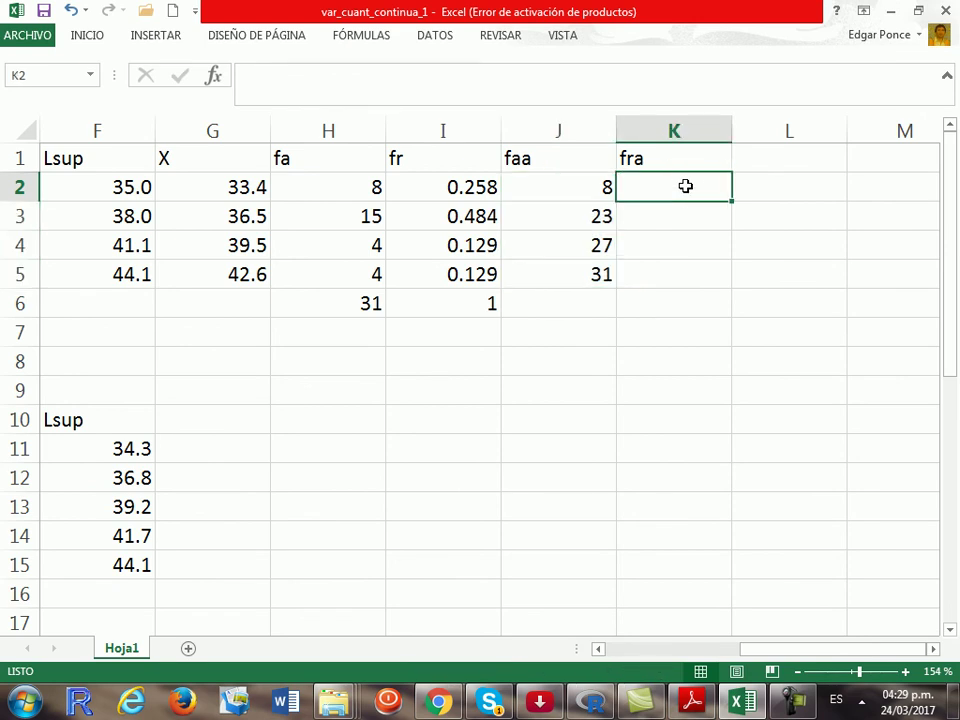
{"action": "type", "text": "="}
{"action": "key", "text": "Left"}
{"action": "key", "text": "Left"}
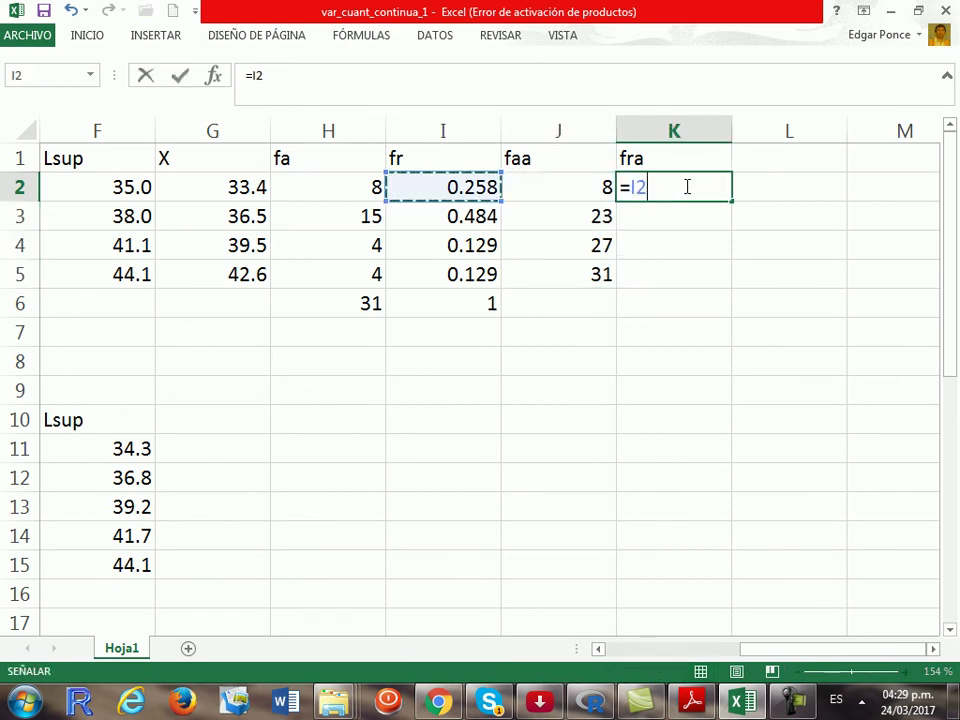
{"action": "key", "text": "Return"}
{"action": "type", "text": "="}
{"action": "key", "text": "Up"}
{"action": "type", "text": "+"}
{"action": "key", "text": "Left"}
{"action": "key", "text": "Left"}
{"action": "key", "text": "Left"}
{"action": "key", "text": "Right"}
{"action": "key", "text": "Return"}
Step: Complete the fra column for classes 3 and 4 with =K3+I4 in K4 and =K4+I5 in K5
{"action": "type", "text": "="}
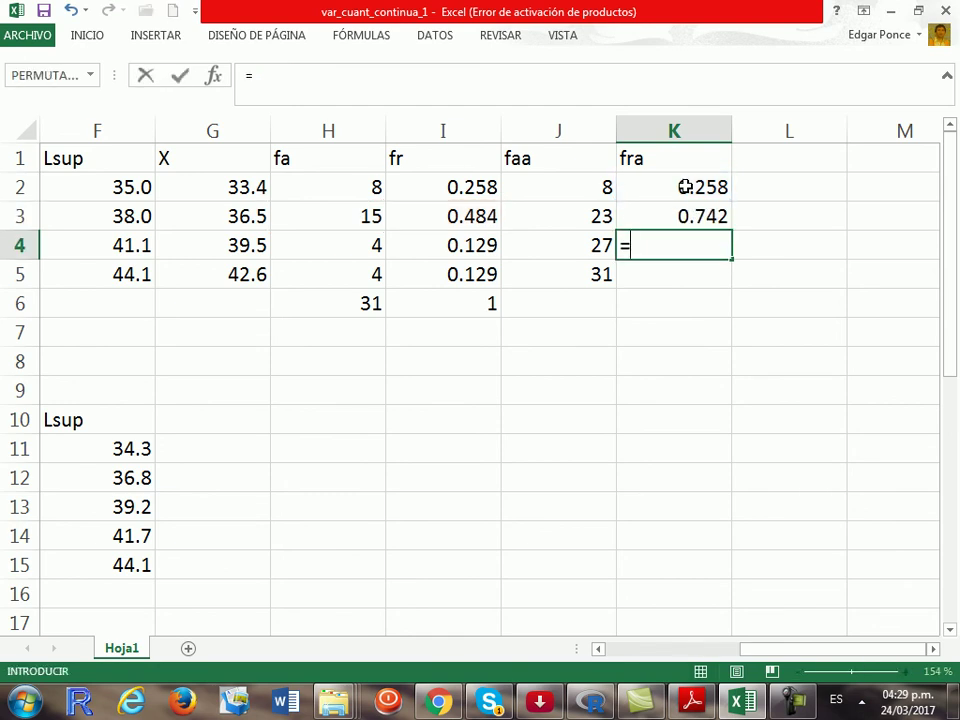
{"action": "key", "text": "Up"}
{"action": "type", "text": "+"}
{"action": "key", "text": "Left"}
{"action": "key", "text": "Left"}
{"action": "key", "text": "Return"}
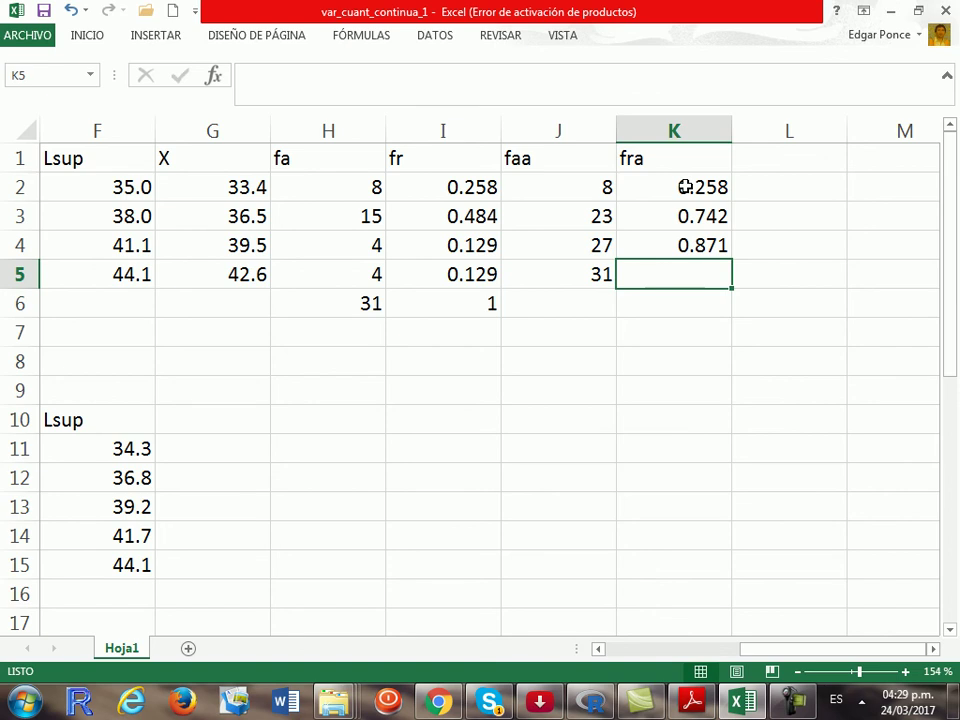
{"action": "type", "text": "="}
{"action": "key", "text": "Up"}
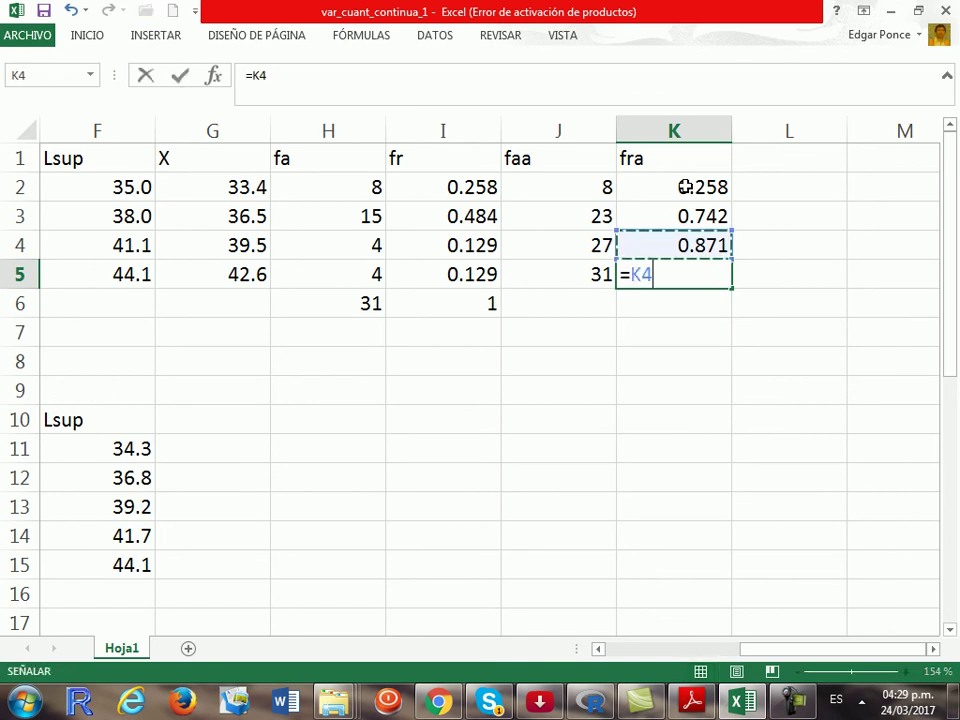
{"action": "type", "text": "+"}
{"action": "key", "text": "Left"}
{"action": "key", "text": "Left"}
{"action": "key", "text": "Return"}
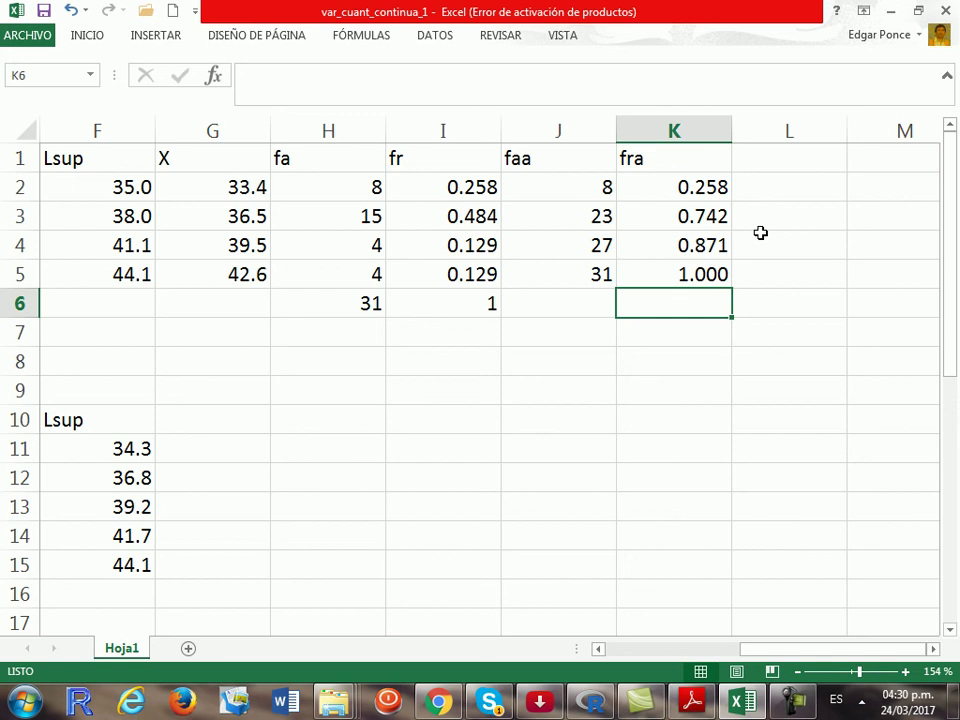
Step: Center the contents of the four-class frequency table in D1:K5 and apply all borders to its cells
{"action": "left_click", "coordinate": [90, 152]}
{"action": "left_click_drag", "start_coordinate": [701, 163], "coordinate": [298, 279]}
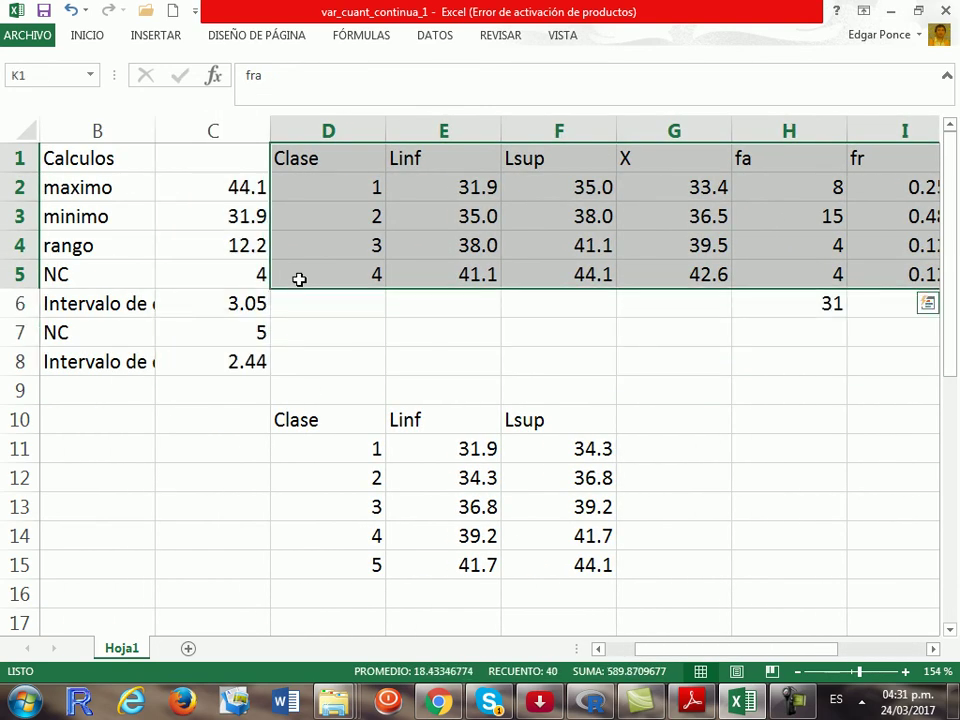
{"action": "left_click", "coordinate": [87, 37]}
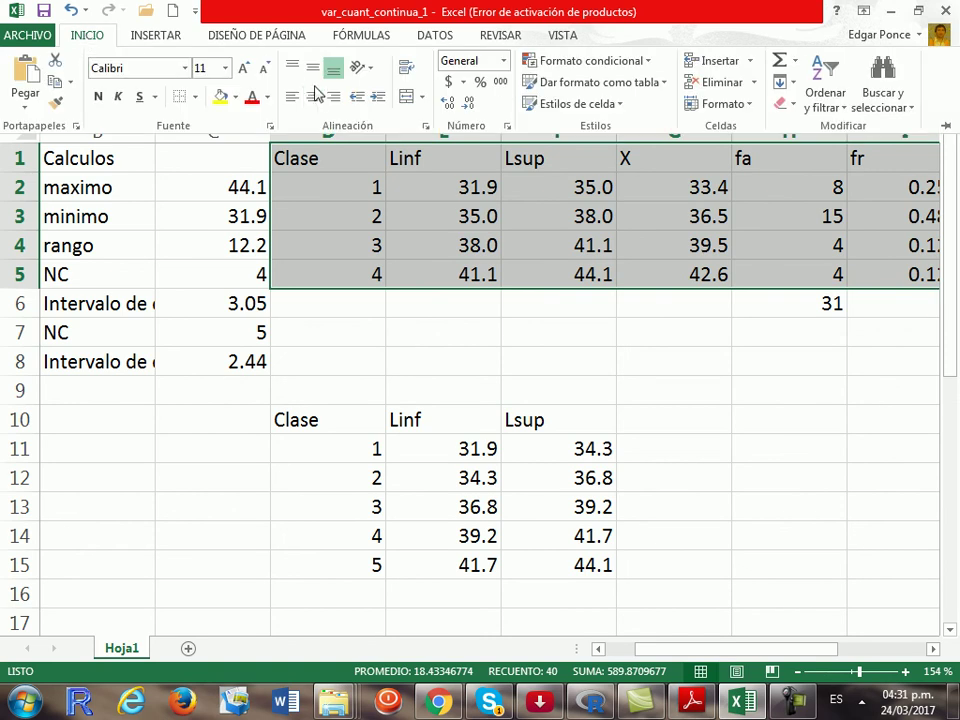
{"action": "left_click", "coordinate": [316, 98]}
{"action": "left_click", "coordinate": [195, 97]}
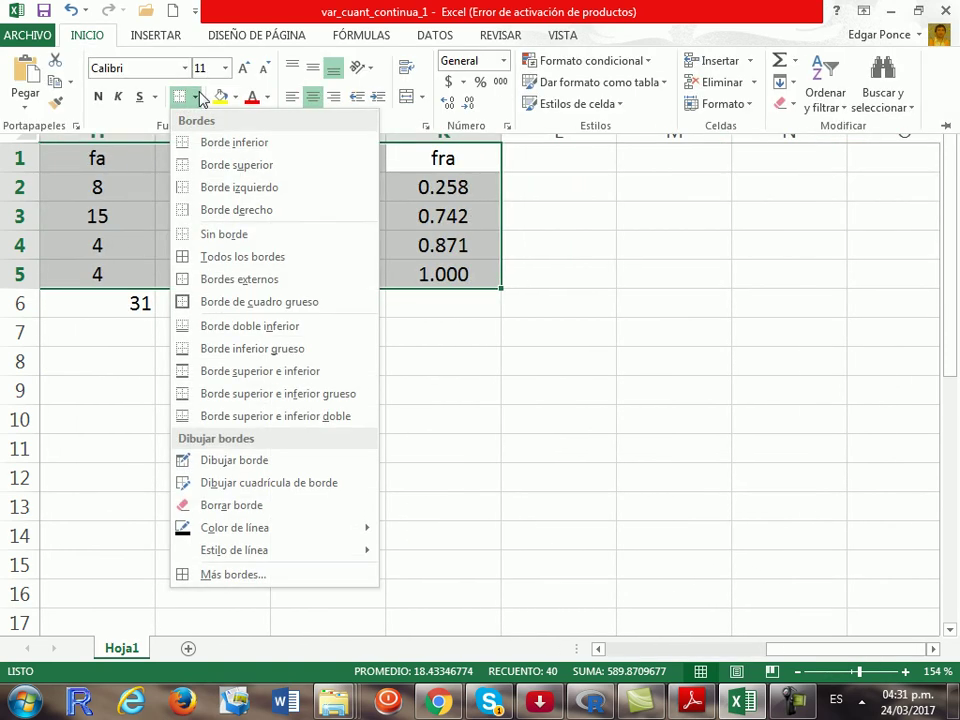
{"action": "left_click", "coordinate": [225, 258]}
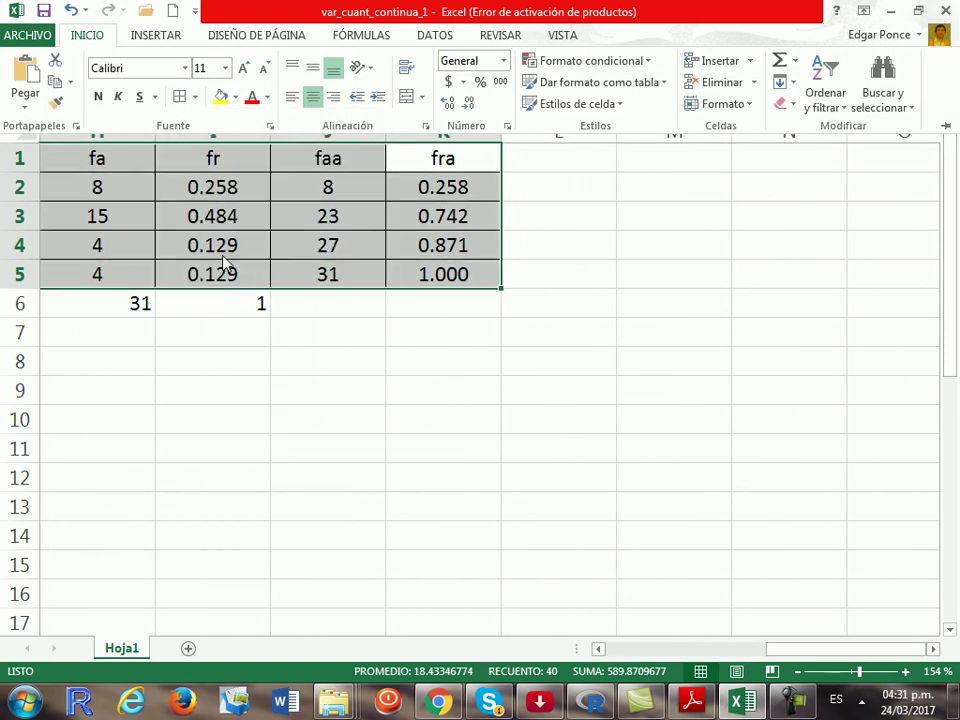
Step: Center the fa and fr totals in row 6 below the four-class frequency table
{"action": "left_click", "coordinate": [253, 300]}
{"action": "key", "text": "shift+Left"}
{"action": "key", "text": "shift+Right"}
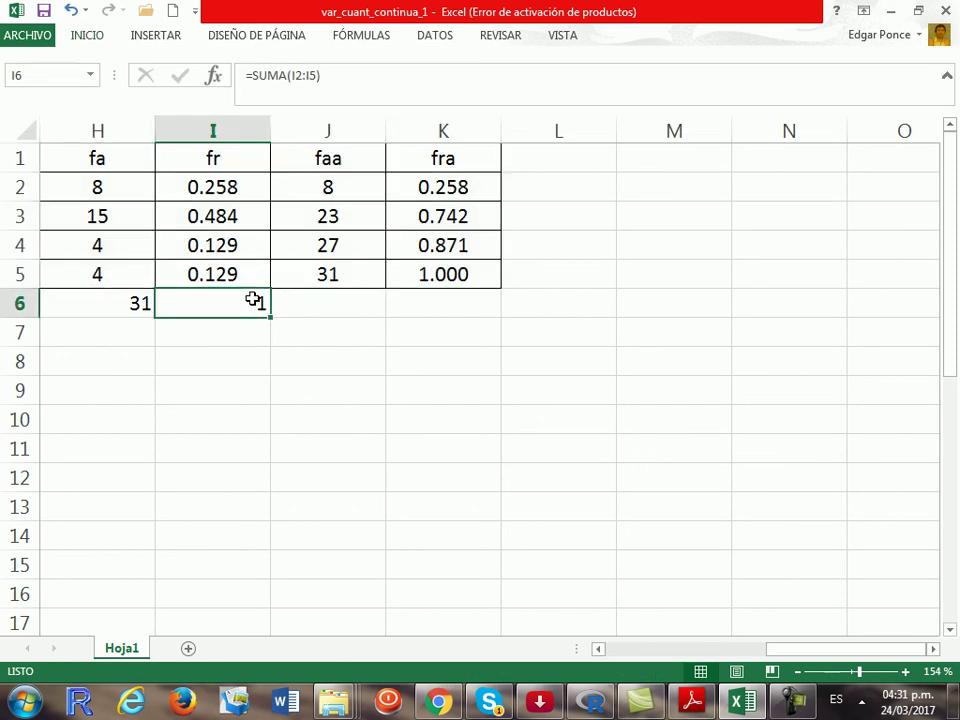
{"action": "key", "text": "shift+Left"}
{"action": "key", "text": "shift+Left"}
{"action": "key", "text": "shift+Left"}
{"action": "key", "text": "shift+Left"}
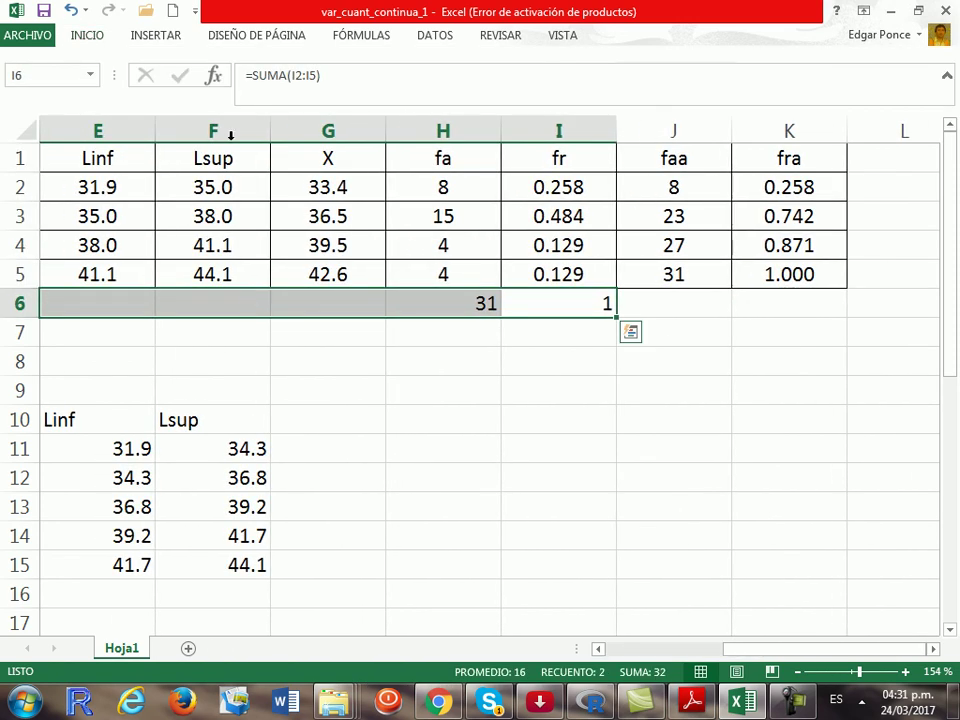
{"action": "left_click", "coordinate": [80, 34]}
{"action": "left_click", "coordinate": [315, 103]}
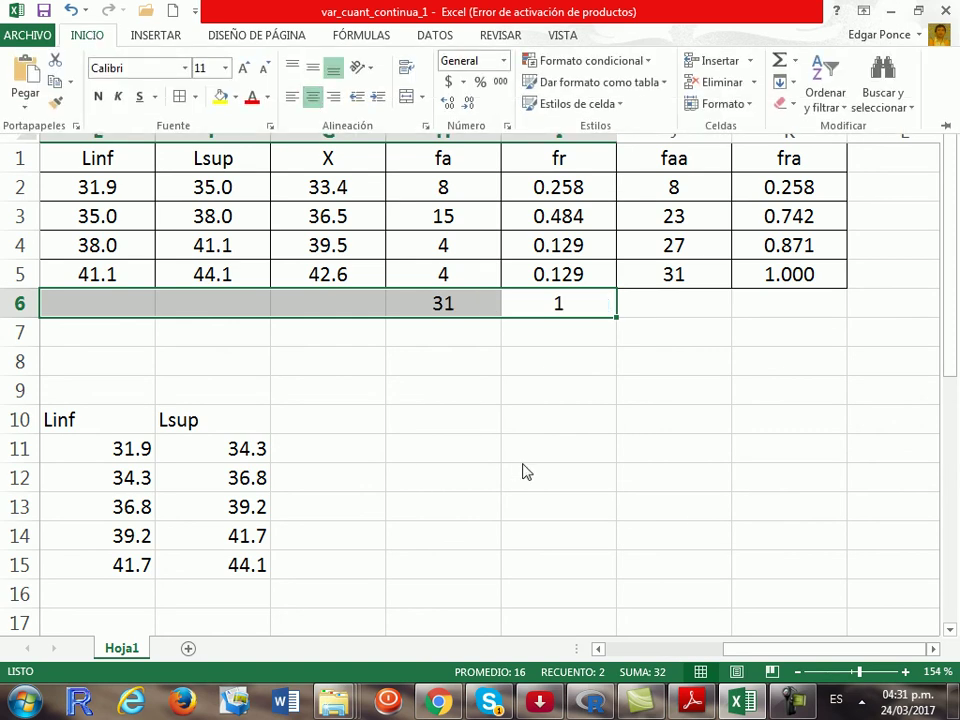
{"action": "left_click", "coordinate": [523, 470]}
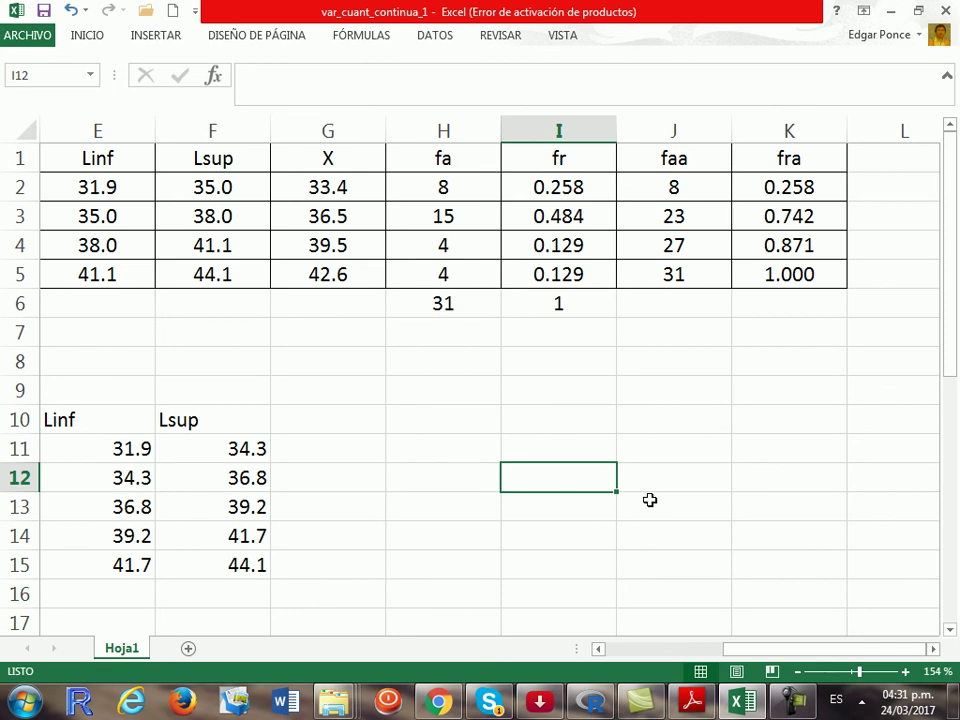
{"action": "left_click", "coordinate": [792, 700]}
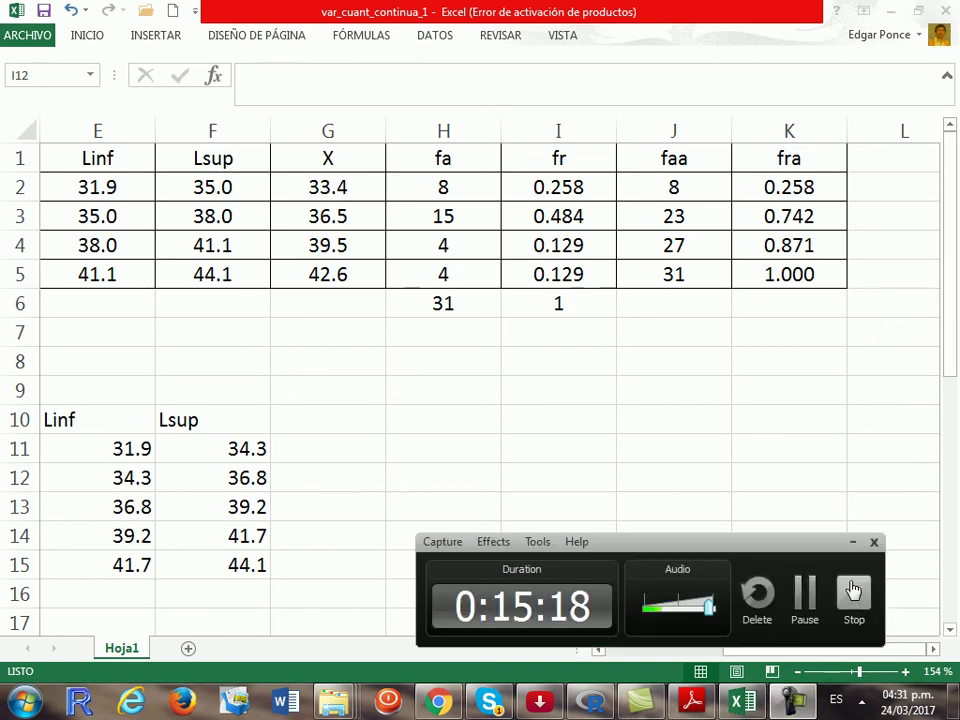